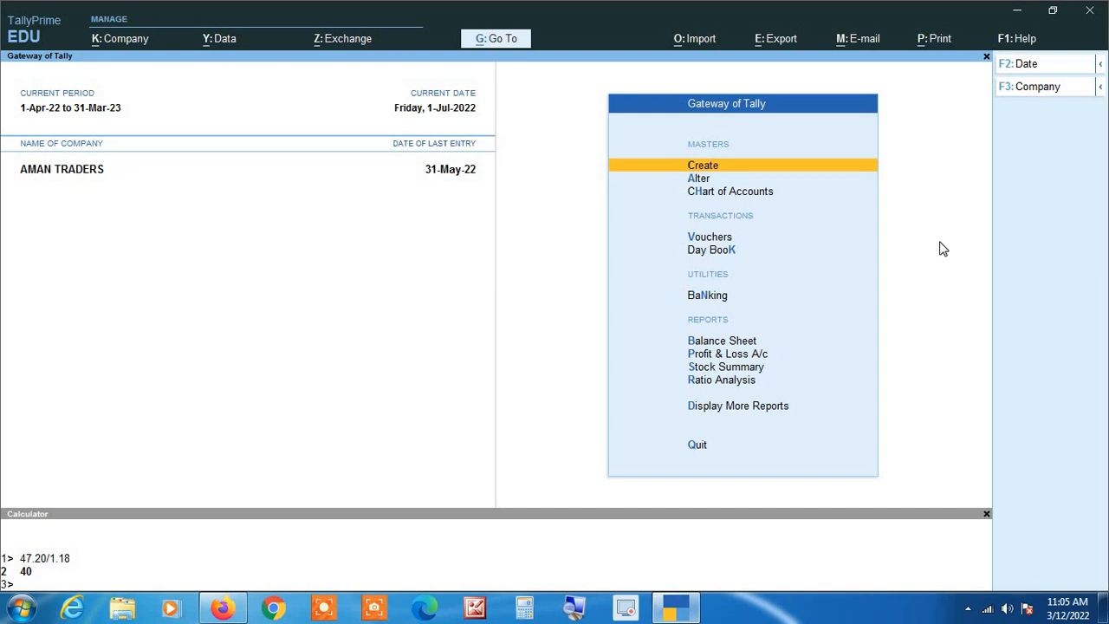
Step: Go to Alter > Ledger and select SUMIT TRADERS from the ledger list
{"action": "key", "text": "Down"}
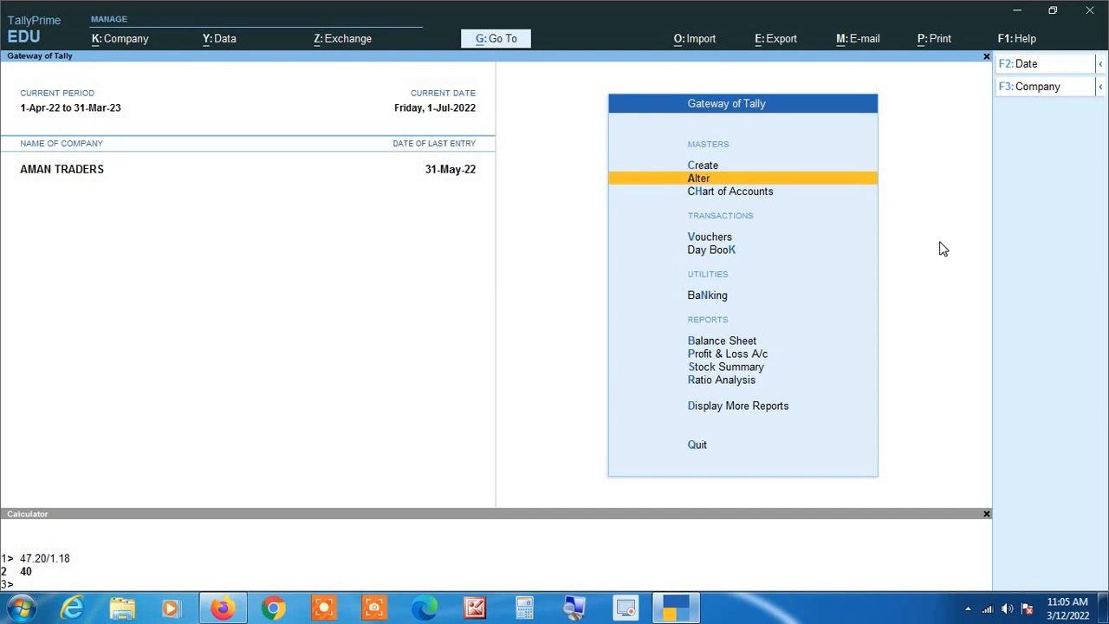
{"action": "key", "text": "Return"}
{"action": "key", "text": "Down"}
{"action": "key", "text": "Return"}
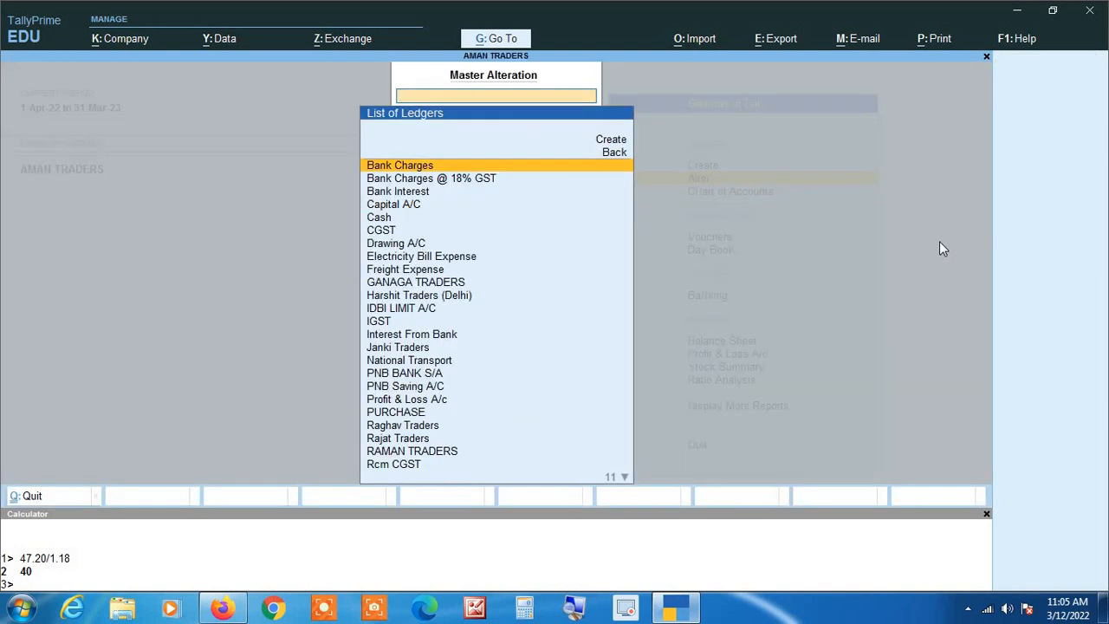
{"action": "type", "text": "Sumit"}
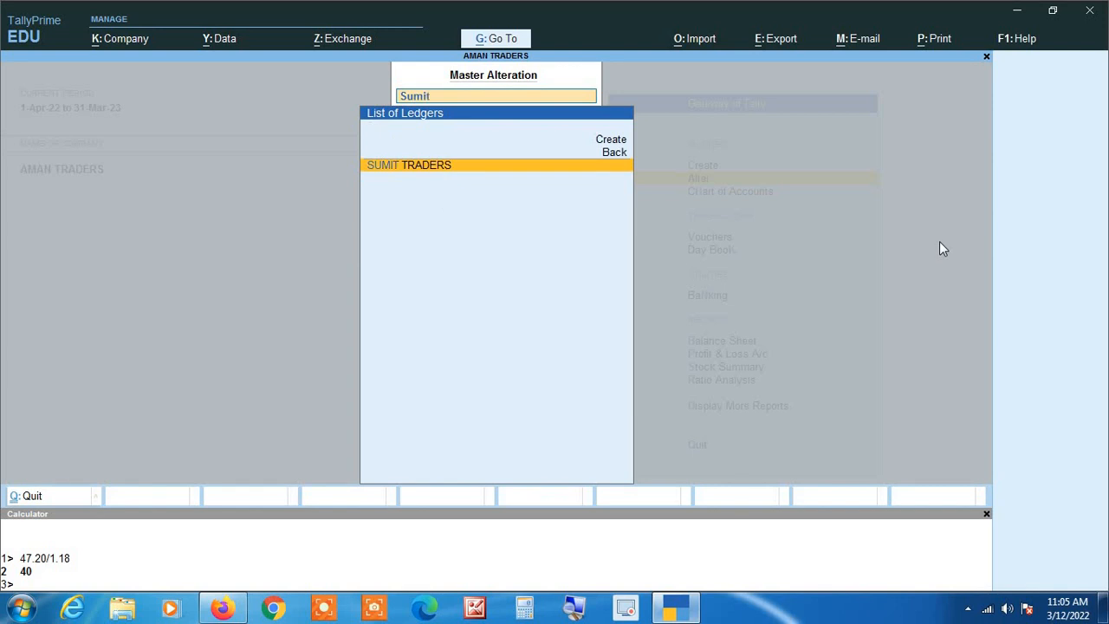
{"action": "key", "text": "Return"}
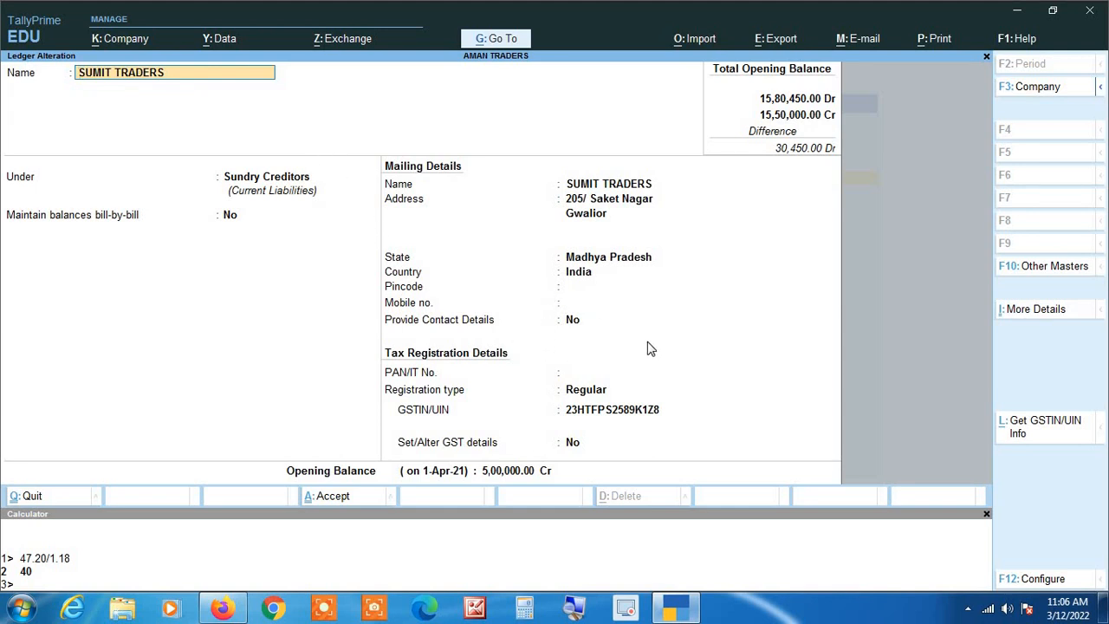
Step: In the F12 ledger configuration, set Provide Bank Details to Yes and accept it
{"action": "key", "text": "F12"}
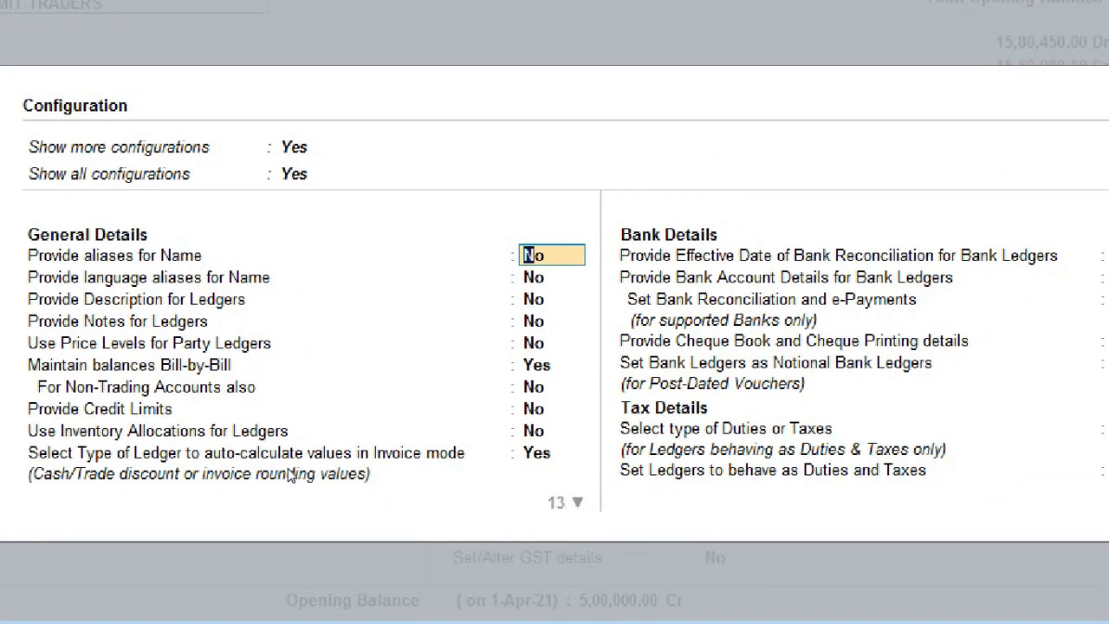
{"action": "key", "text": "Return"}
{"action": "key", "text": "Return"}
{"action": "key", "text": "Return"}
{"action": "key", "text": "Return"}
{"action": "key", "text": "Return"}
{"action": "key", "text": "Return"}
{"action": "key", "text": "Return"}
{"action": "key", "text": "Return"}
{"action": "key", "text": "Return"}
{"action": "key", "text": "Return"}
{"action": "key", "text": "Return"}
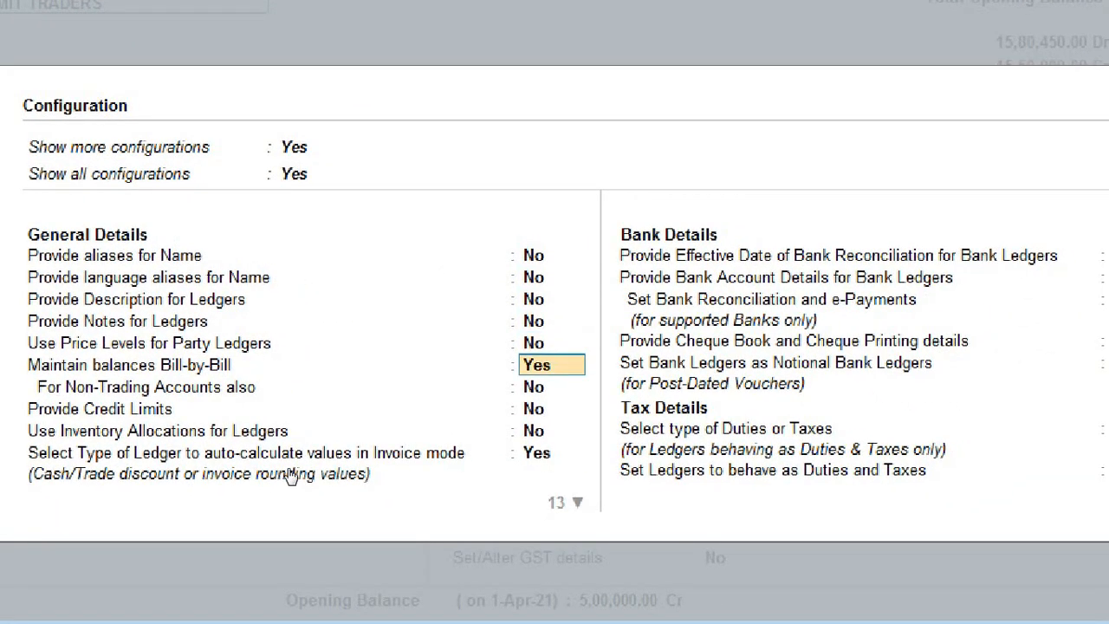
{"action": "key", "text": "Return"}
{"action": "key", "text": "Return"}
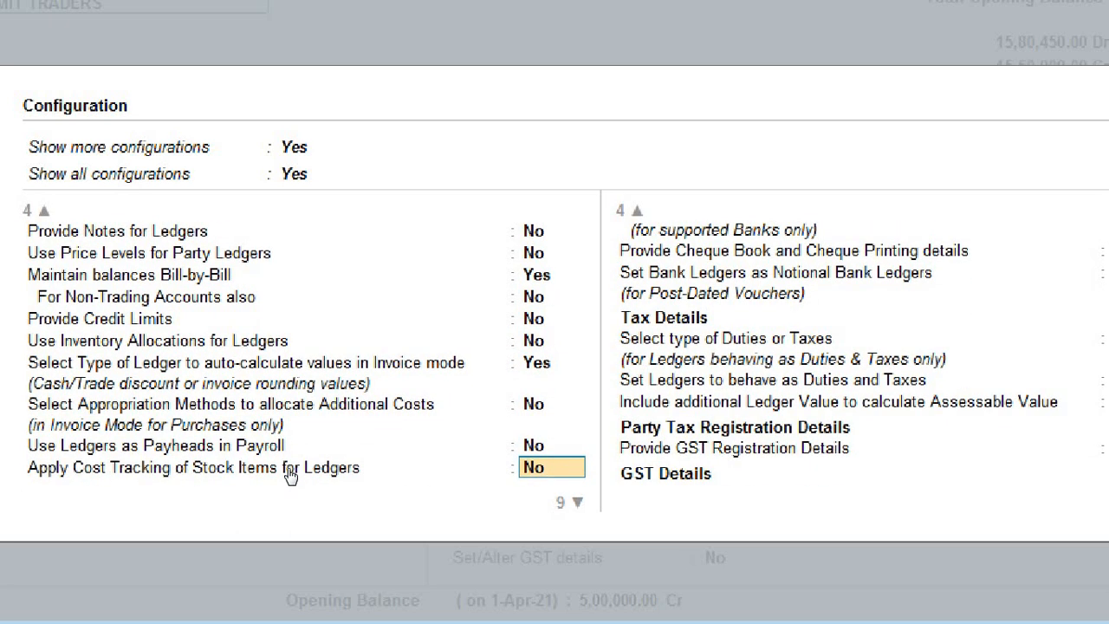
{"action": "key", "text": "Return"}
{"action": "key", "text": "Return"}
{"action": "key", "text": "Return"}
{"action": "key", "text": "Return"}
{"action": "key", "text": "Return"}
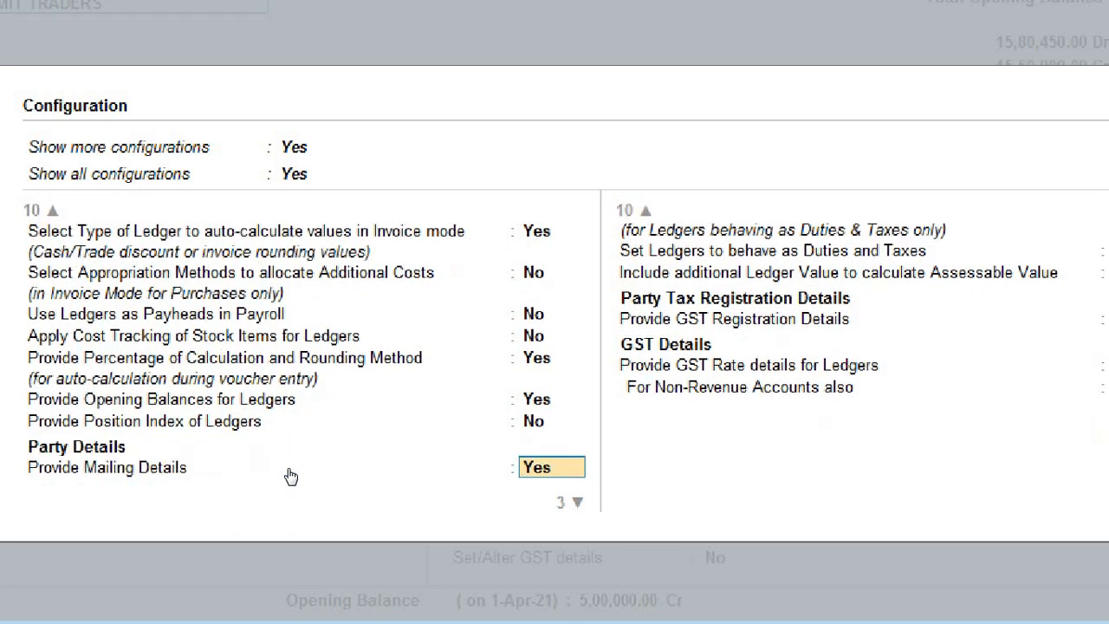
{"action": "key", "text": "Return"}
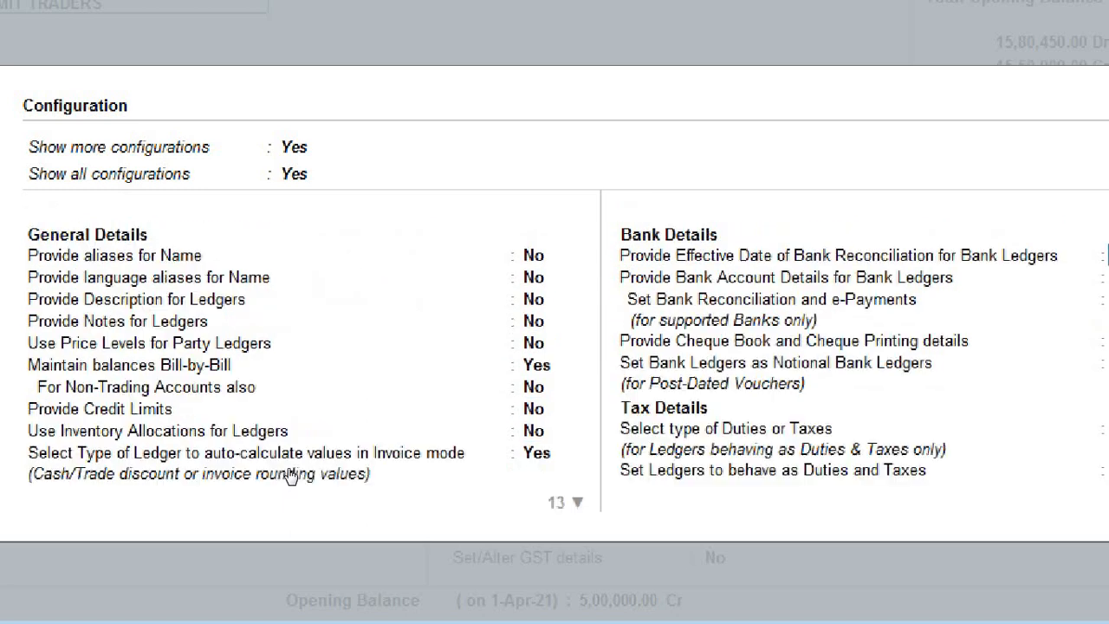
{"action": "key", "text": "Up"}
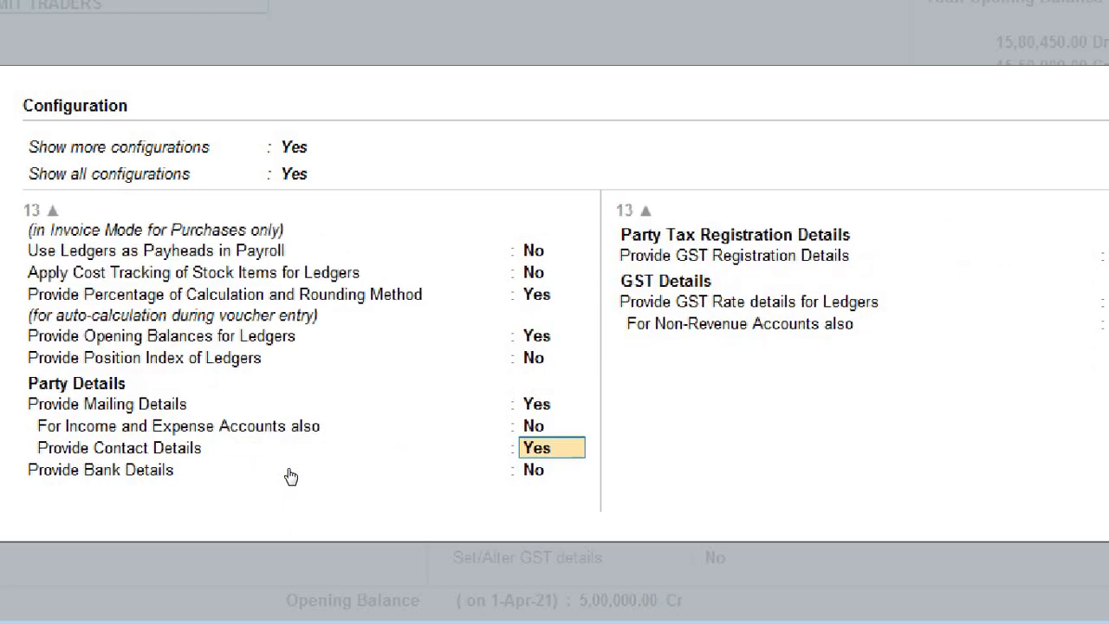
{"action": "key", "text": "Down"}
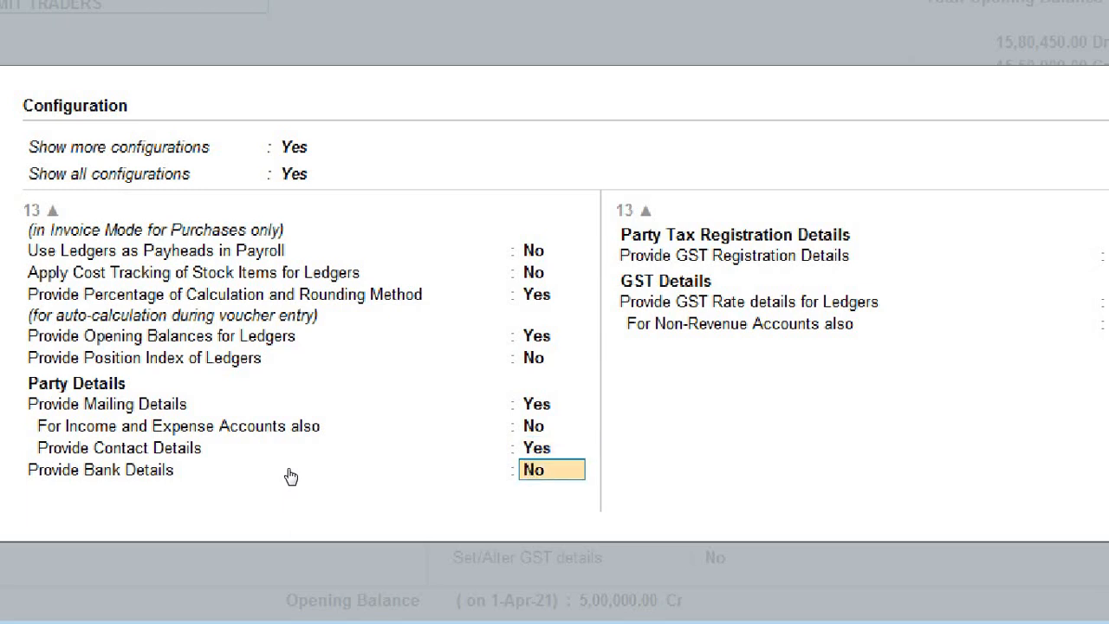
{"action": "type", "text": "yes"}
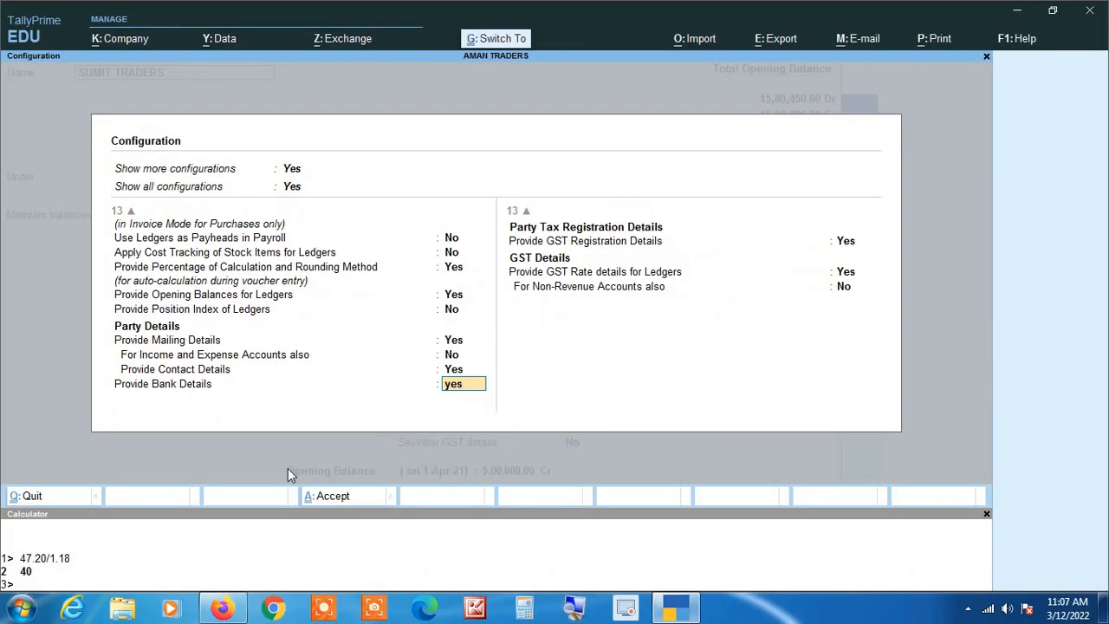
{"action": "key", "text": "ctrl+a"}
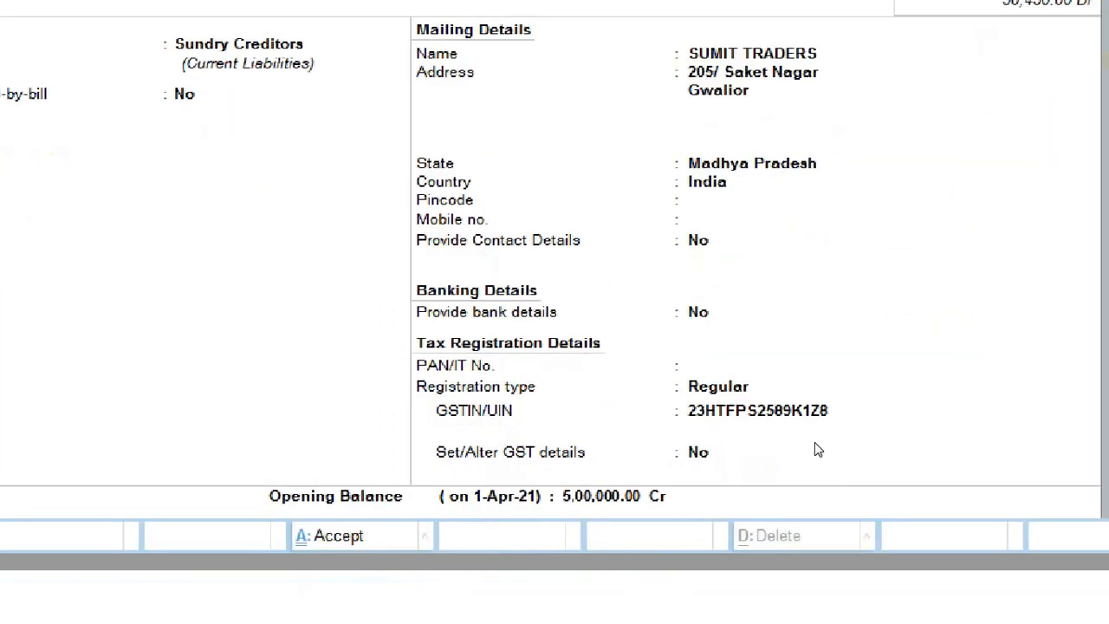
Step: Set SUMIT TRADERS' Provide bank details field to Yes to reach the Bank Details screen
{"action": "key", "text": "Return"}
{"action": "key", "text": "Return"}
{"action": "key", "text": "Return"}
{"action": "key", "text": "Return"}
{"action": "key", "text": "Return"}
{"action": "key", "text": "Return"}
{"action": "key", "text": "Return"}
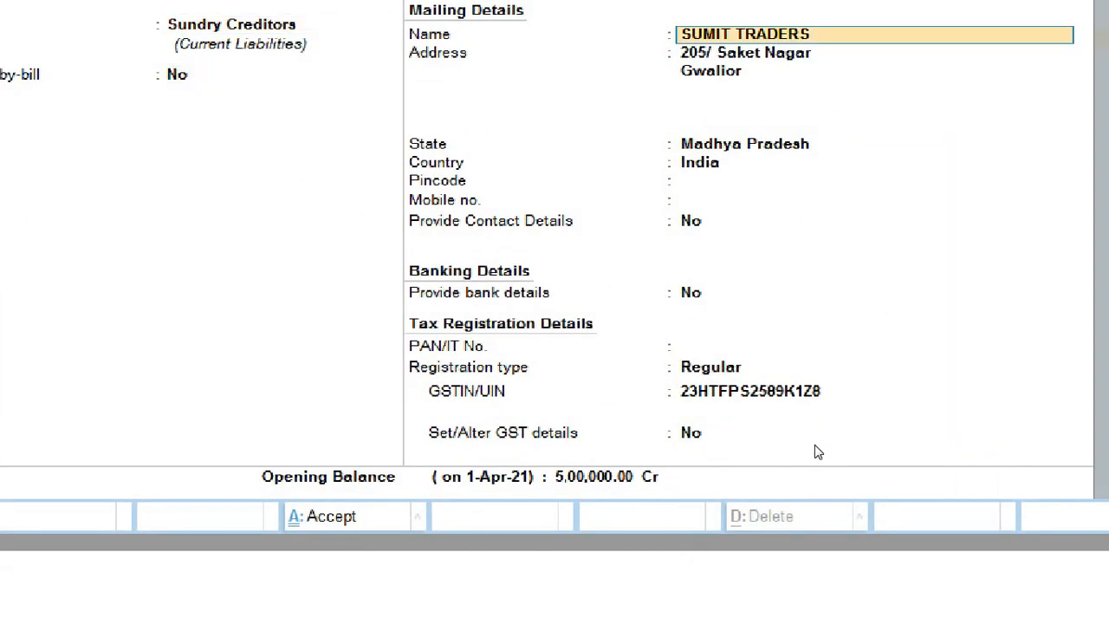
{"action": "key", "text": "Return"}
{"action": "key", "text": "Return"}
{"action": "key", "text": "Return"}
{"action": "key", "text": "Return"}
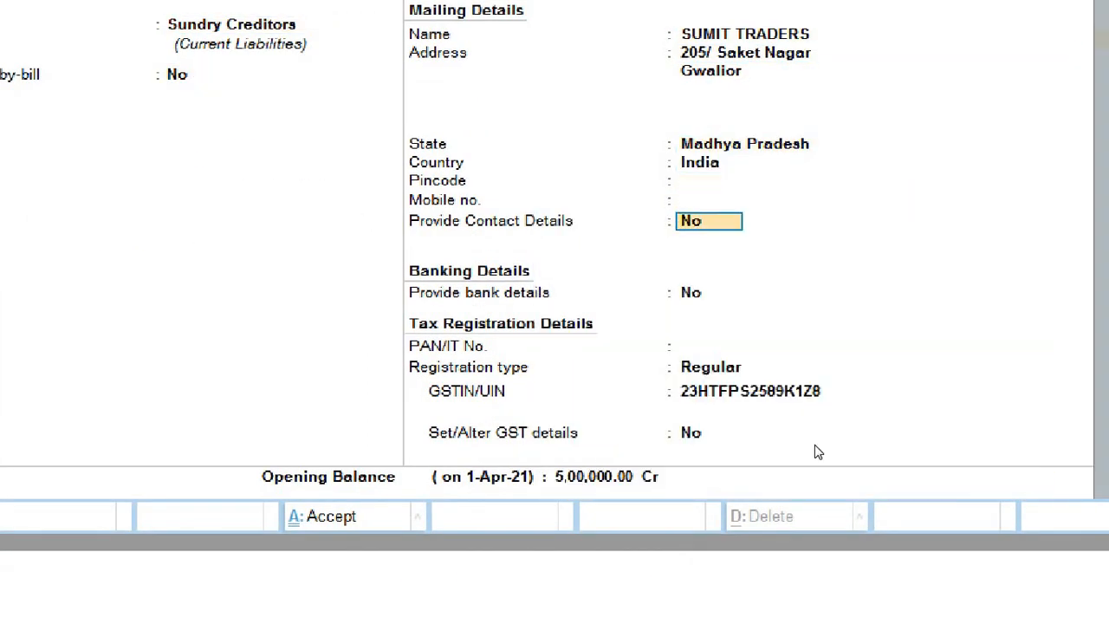
{"action": "key", "text": "Return"}
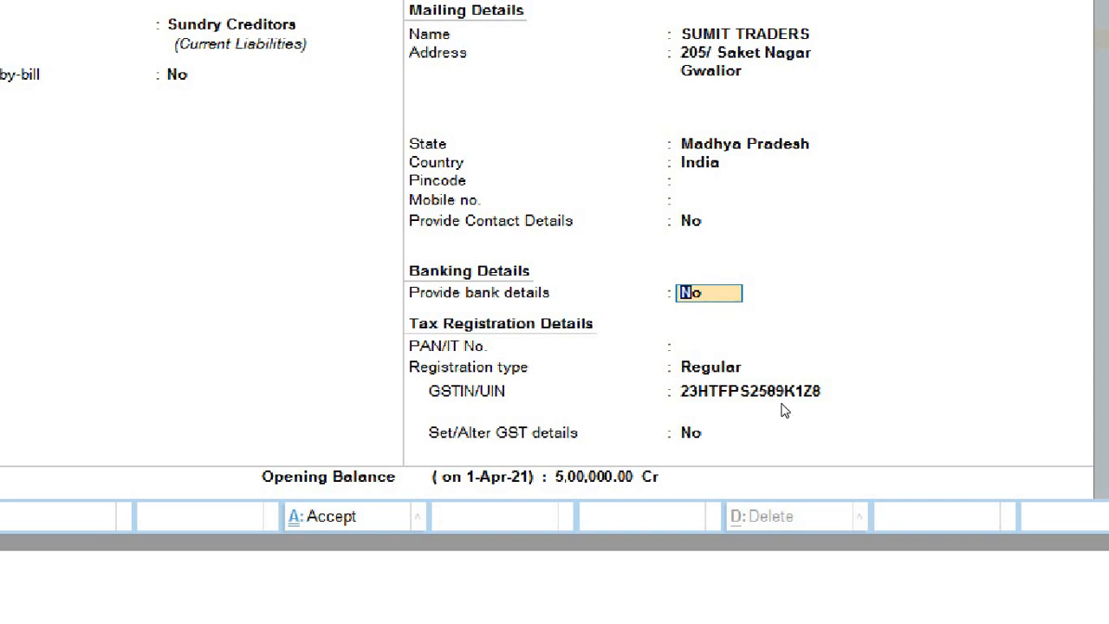
{"action": "type", "text": "yes"}
{"action": "key", "text": "Return"}
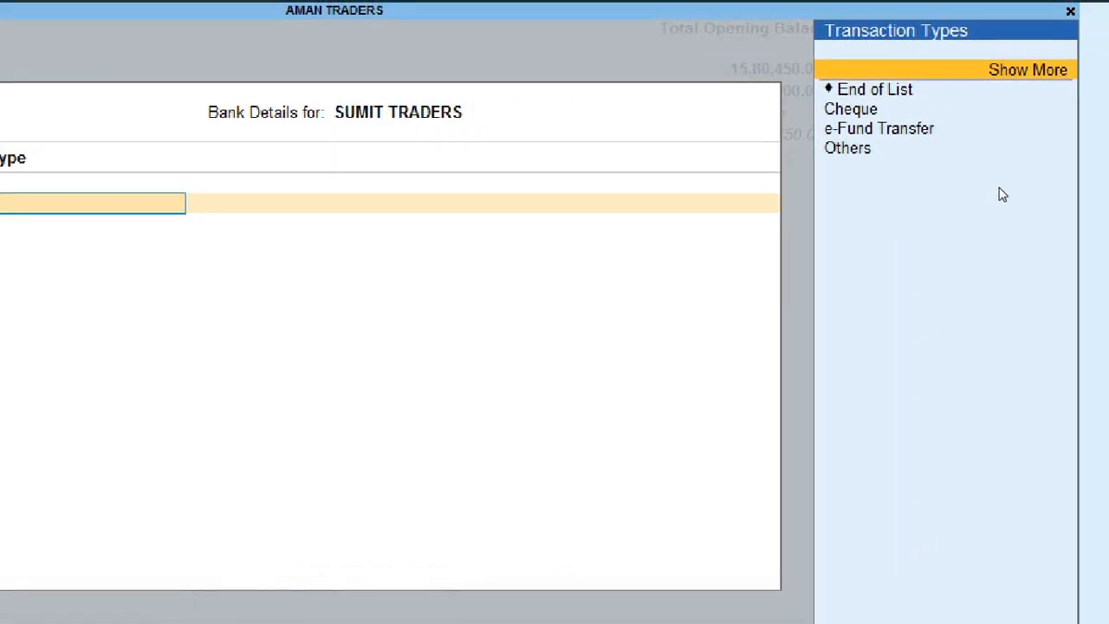
Step: Choose e-Fund Transfer, then enter the party's account number and IFS code IBKL0154680
{"action": "key", "text": "Down"}
{"action": "key", "text": "Down"}
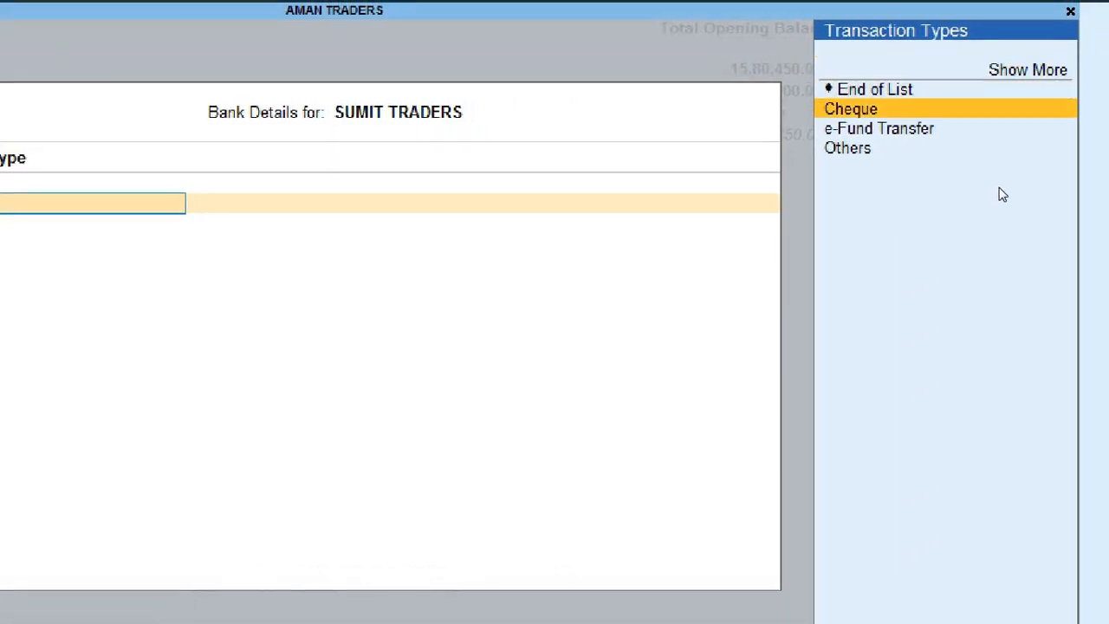
{"action": "key", "text": "Down"}
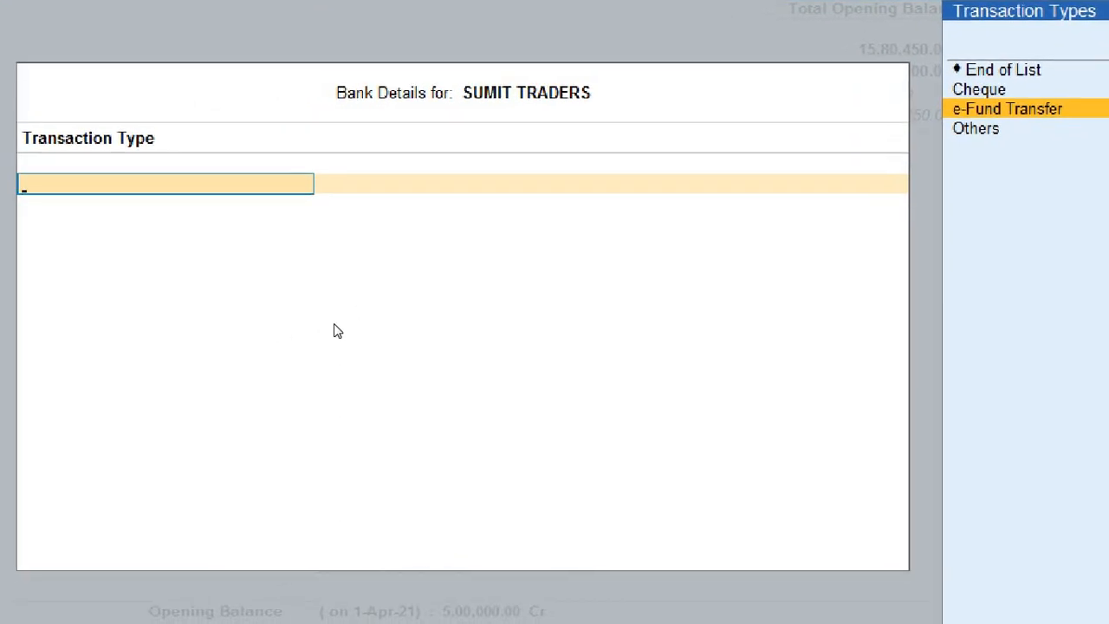
{"action": "key", "text": "Return"}
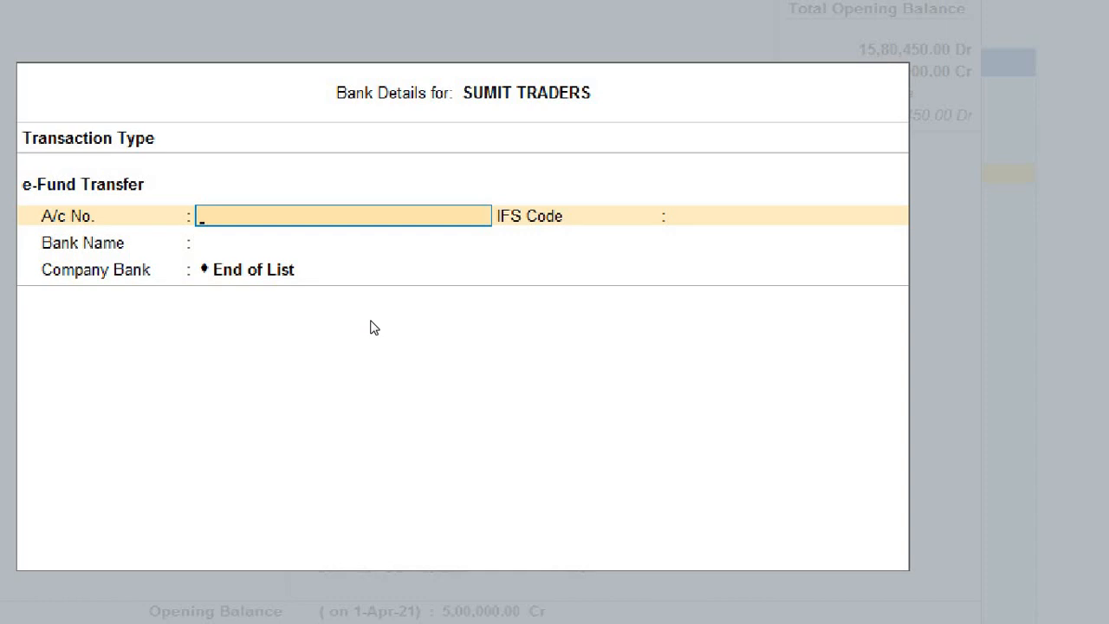
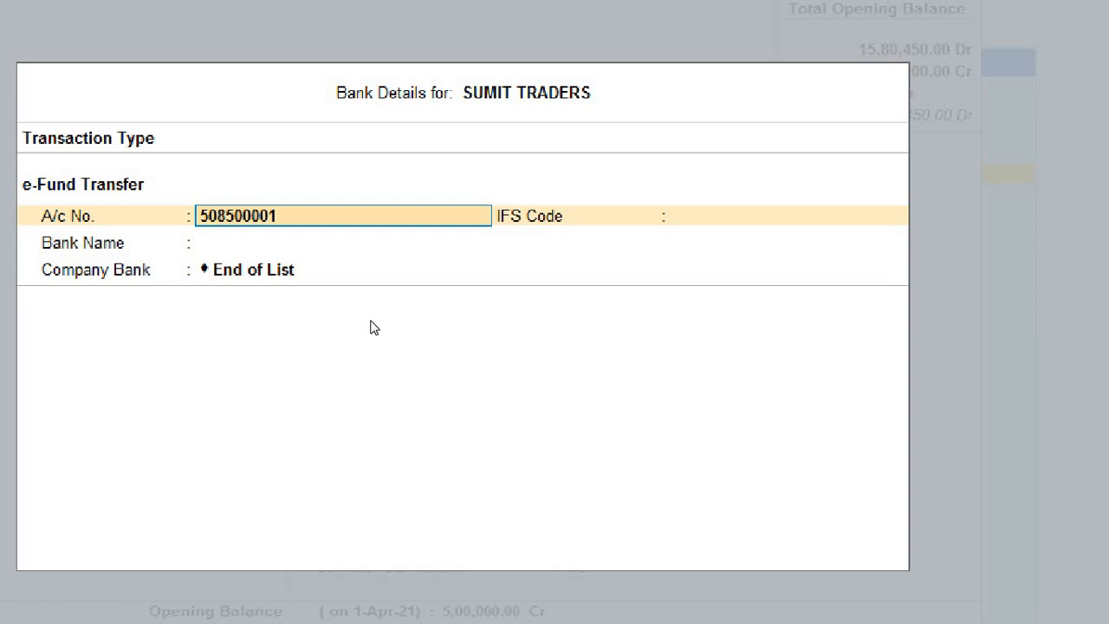
{"action": "key", "text": "Return"}
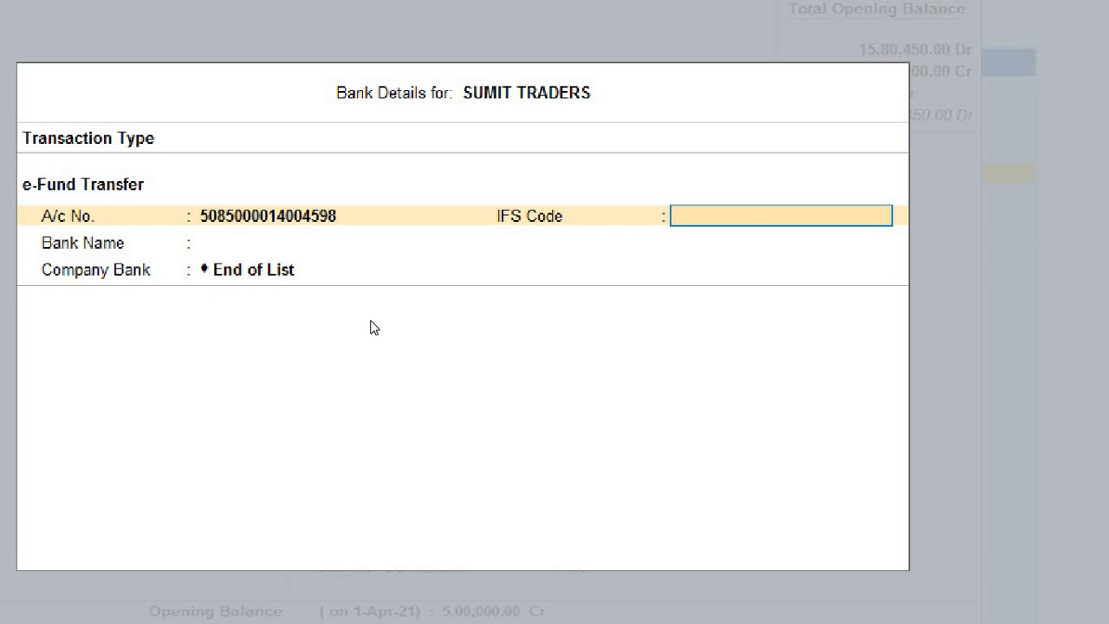
{"action": "type", "text": "IBKL0154680"}
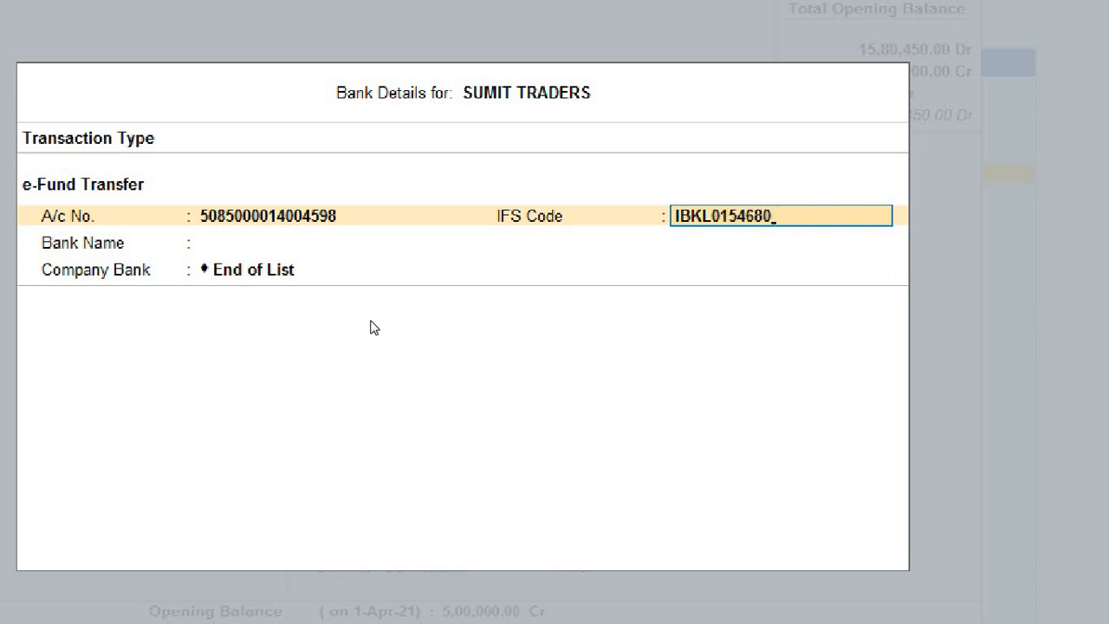
{"action": "key", "text": "Return"}
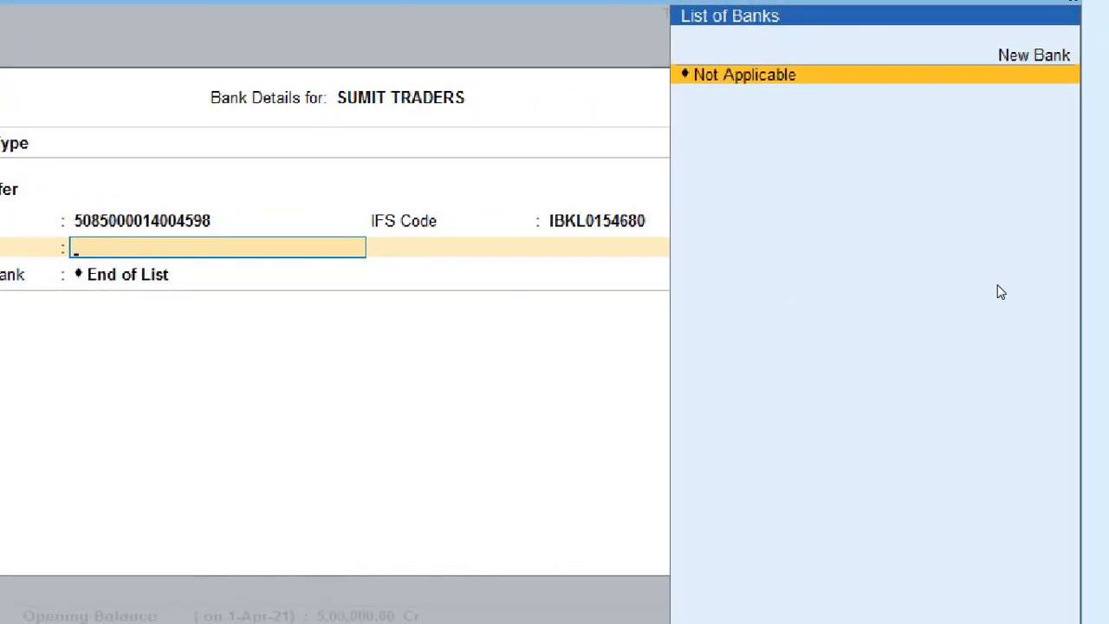
Step: Add a new bank named IDBI BANK as SUMIT TRADERS' bank name
{"action": "key", "text": "Up"}
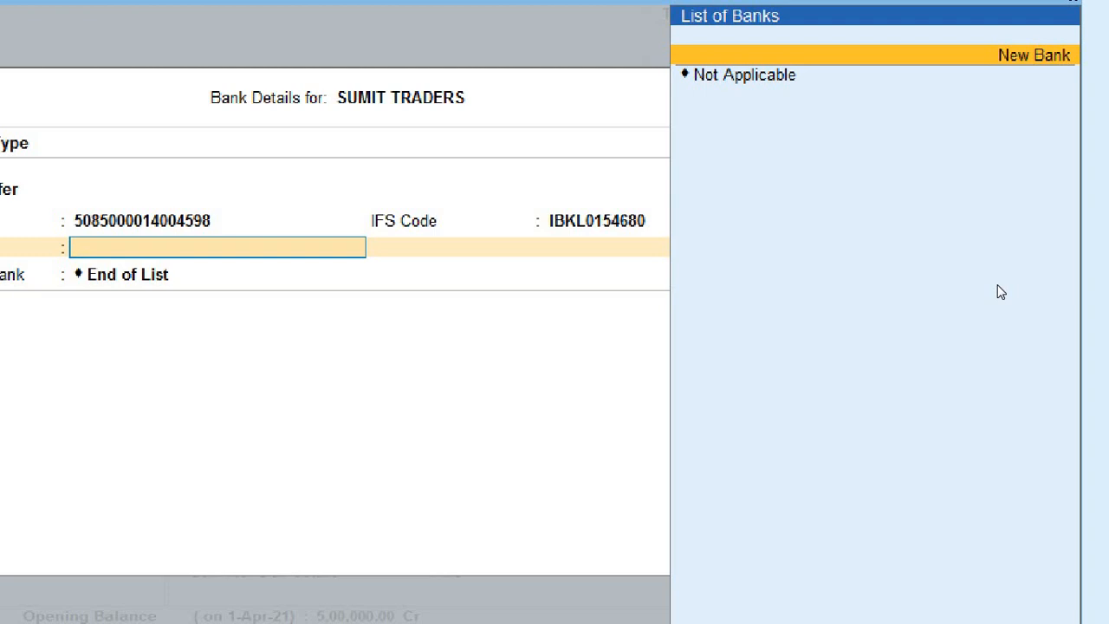
{"action": "key", "text": "Return"}
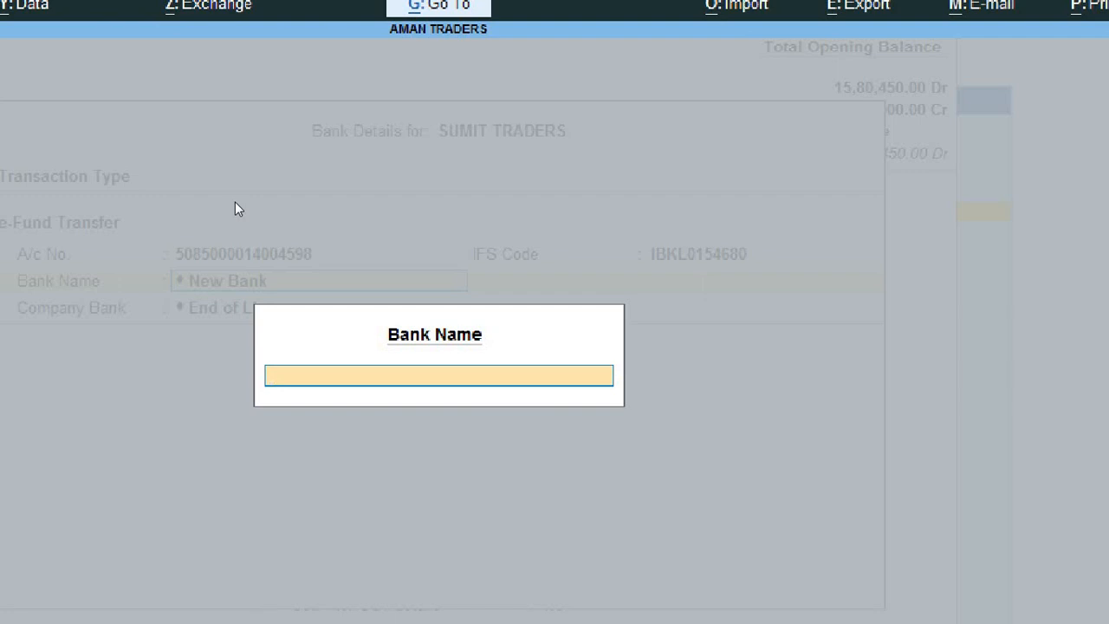
{"action": "type", "text": "IDBI BANK"}
{"action": "key", "text": "Return"}
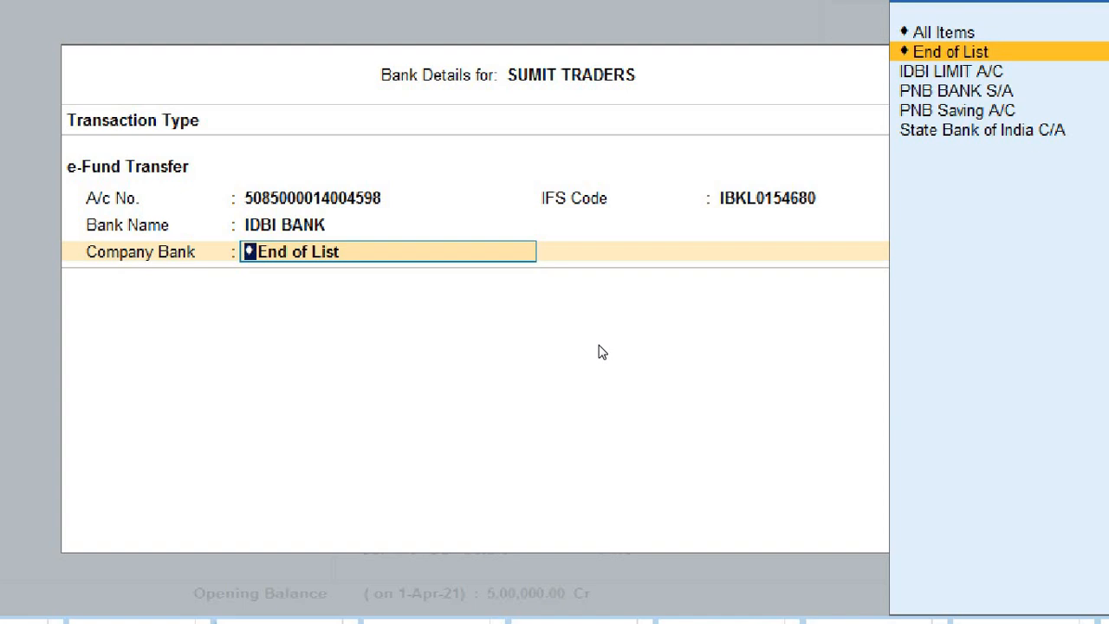
Step: Set State Bank of India C/A as the company bank, leaving the beneficiary code blank
{"action": "key", "text": "Down"}
{"action": "key", "text": "Down"}
{"action": "key", "text": "Down"}
{"action": "key", "text": "Down"}
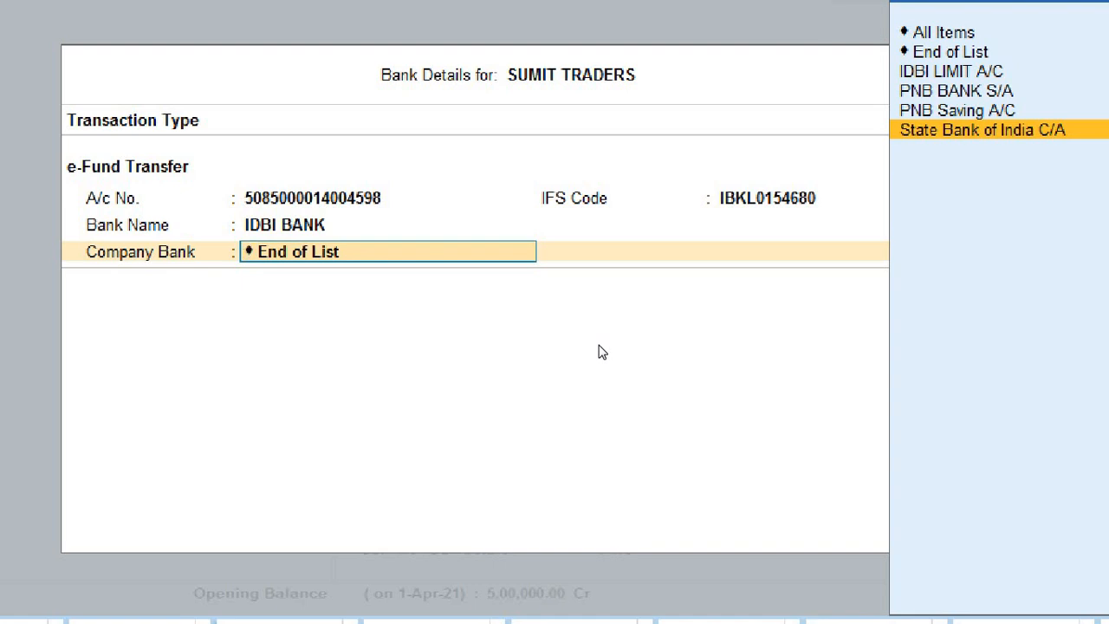
{"action": "key", "text": "Return"}
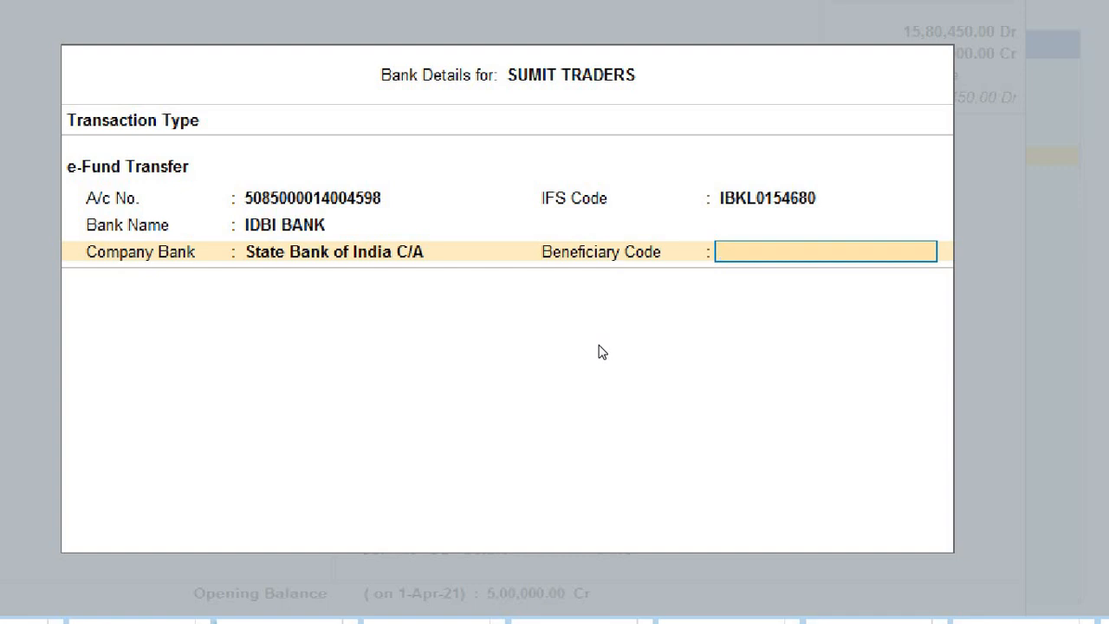
{"action": "key", "text": "Return"}
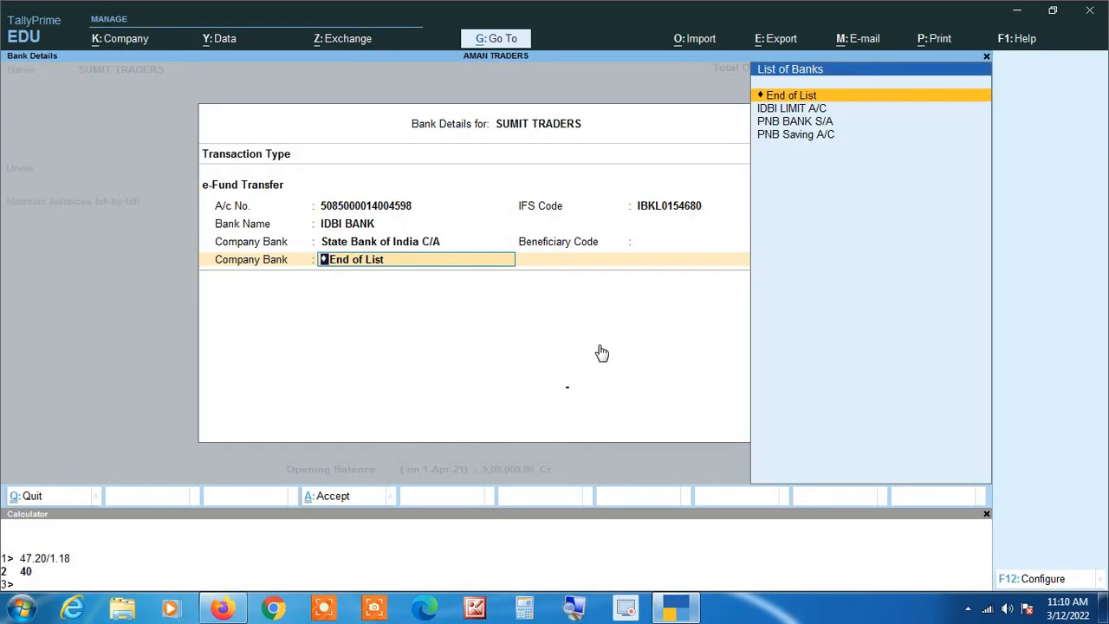
{"action": "key", "text": "Return"}
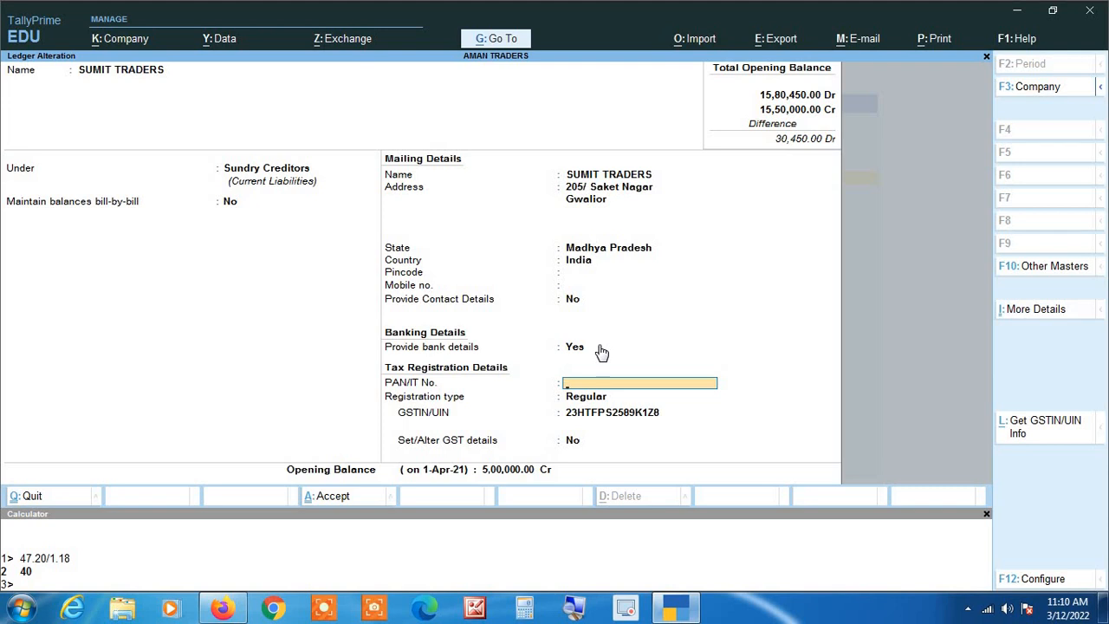
Step: Save the SUMIT TRADERS ledger and return to the Gateway of Tally
{"action": "key", "text": "Return"}
{"action": "key", "text": "Return"}
{"action": "key", "text": "Return"}
{"action": "key", "text": "Return"}
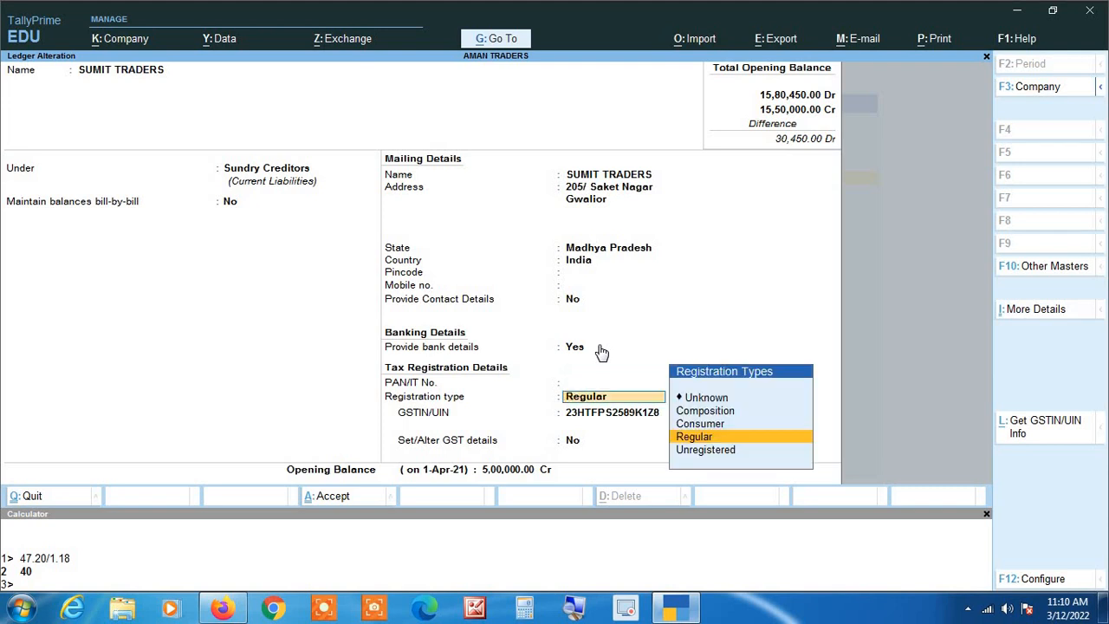
{"action": "key", "text": "Return"}
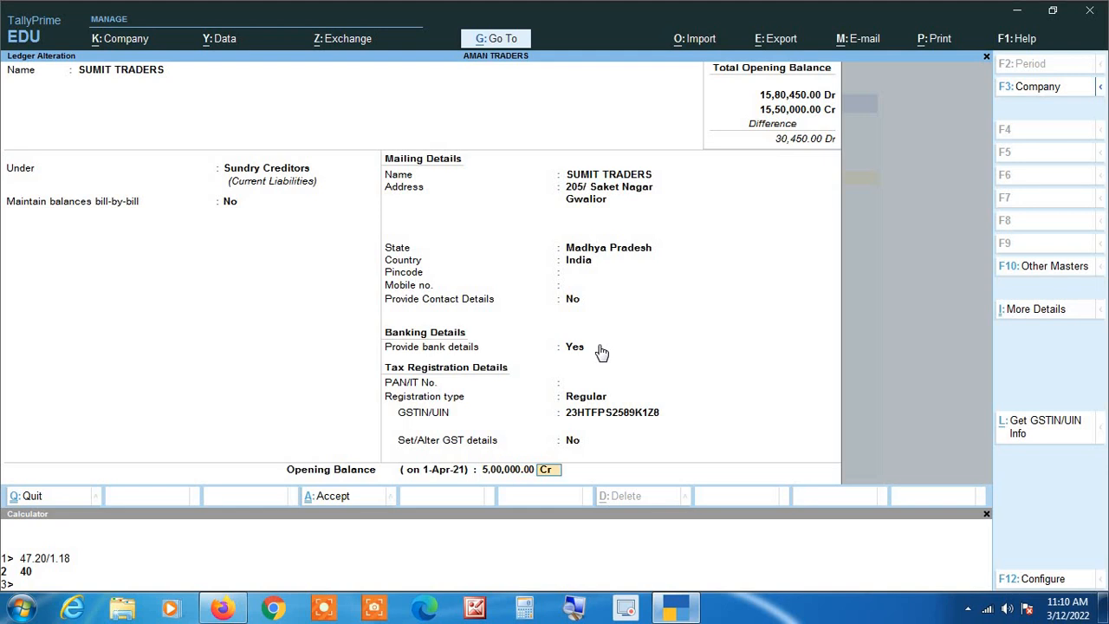
{"action": "key", "text": "Return"}
{"action": "key", "text": "Return"}
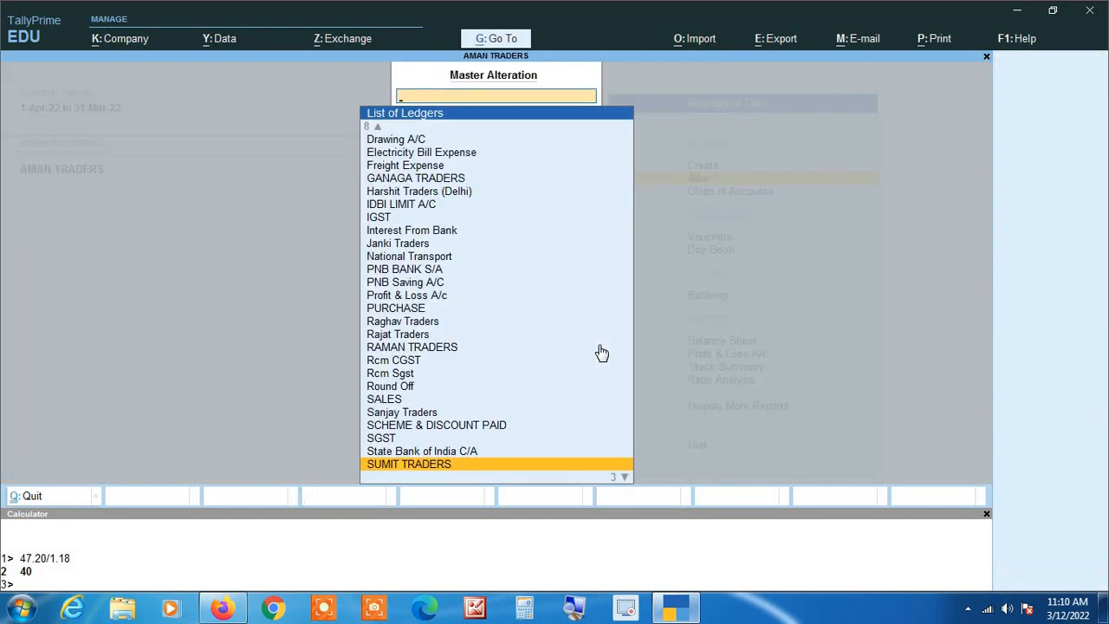
{"action": "key", "text": "Escape"}
{"action": "key", "text": "Escape"}
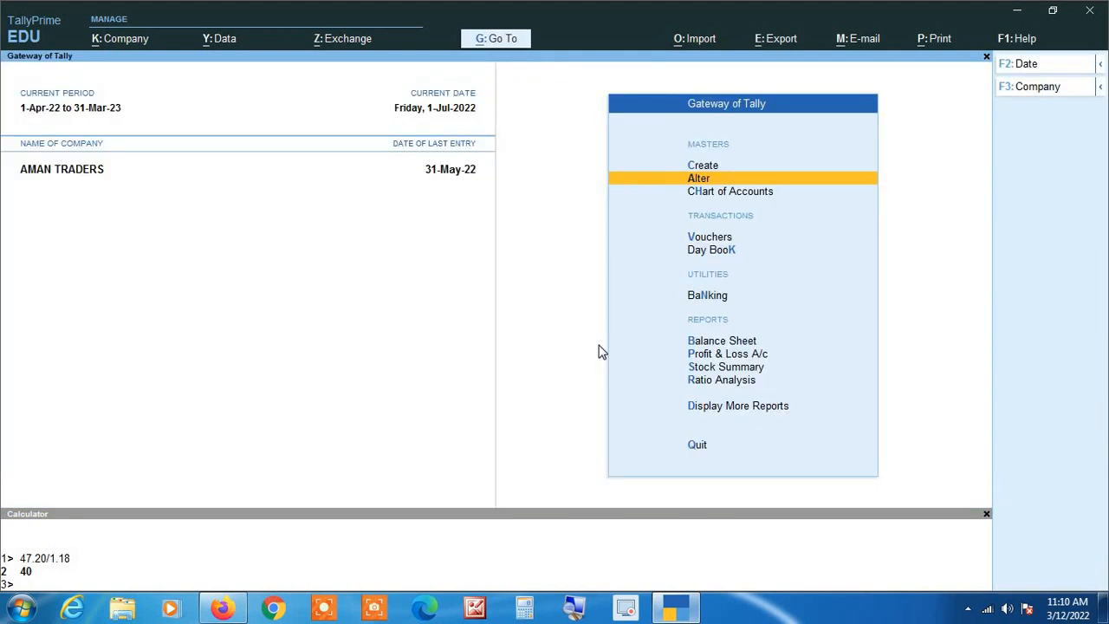
Step: Record a Payment from State Bank of India C/A to SUMIT TRADERS for 10,00,000
{"action": "key", "text": "Down"}
{"action": "key", "text": "Down"}
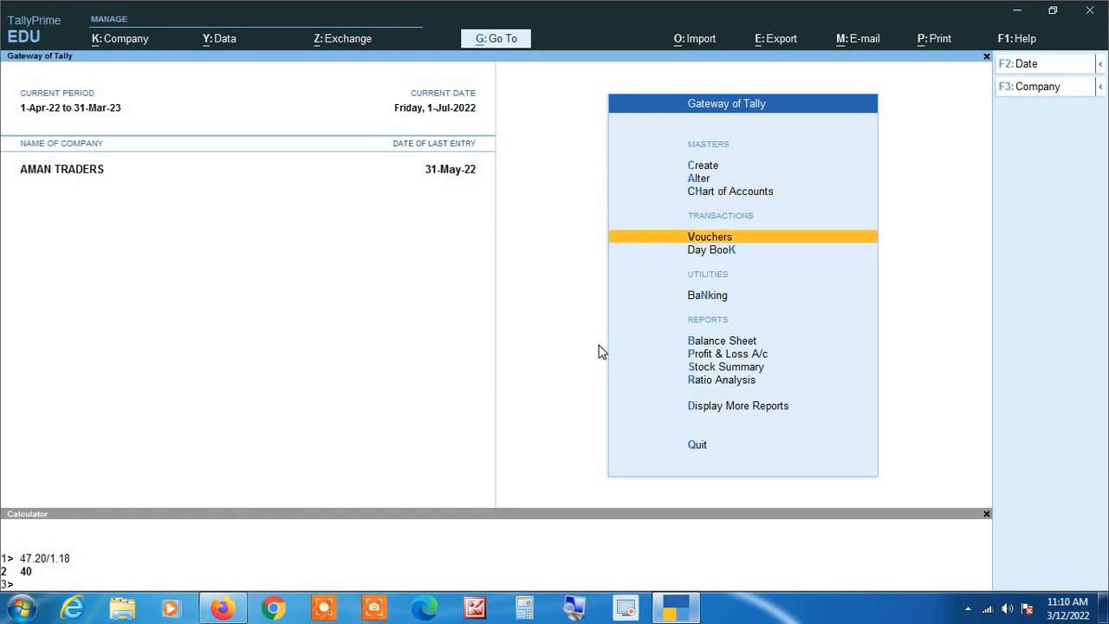
{"action": "key", "text": "Return"}
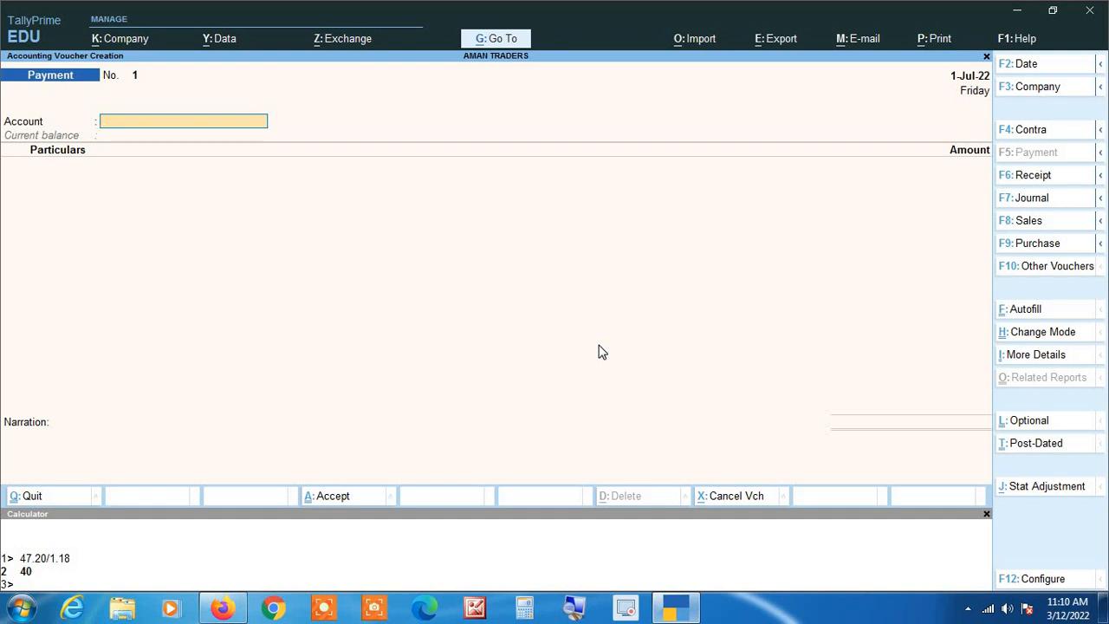
{"action": "type", "text": "St"}
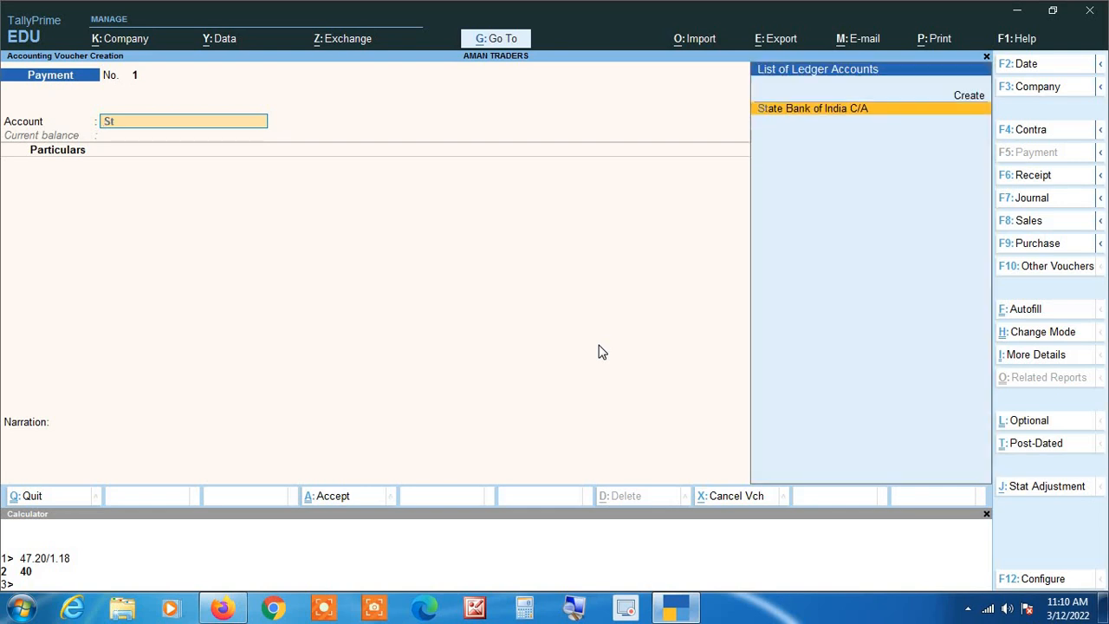
{"action": "key", "text": "Return"}
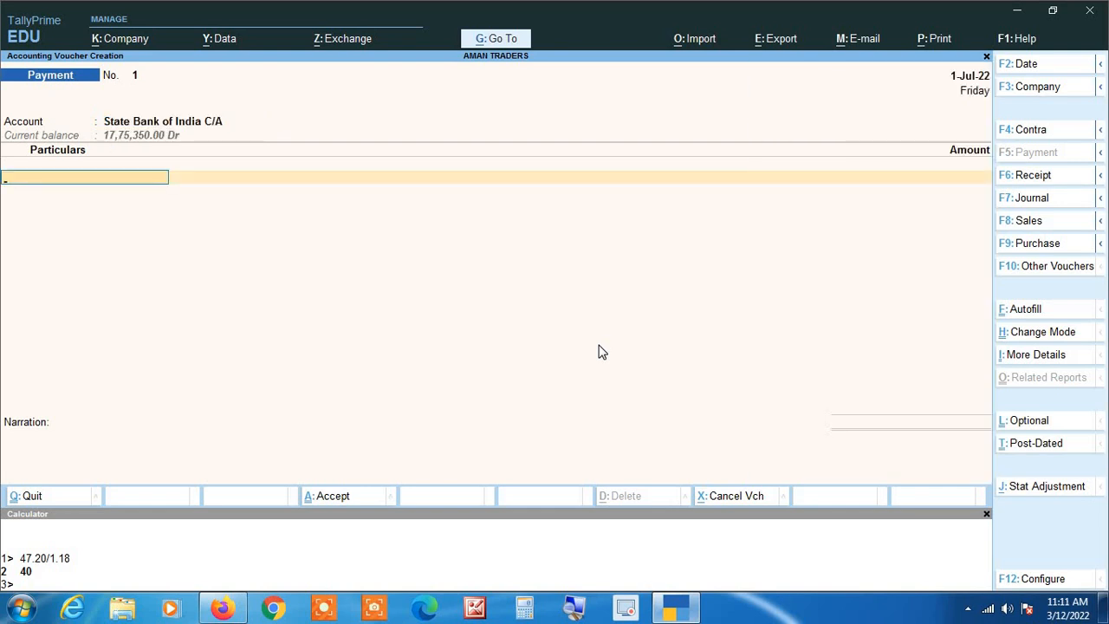
{"action": "type", "text": "Sumi"}
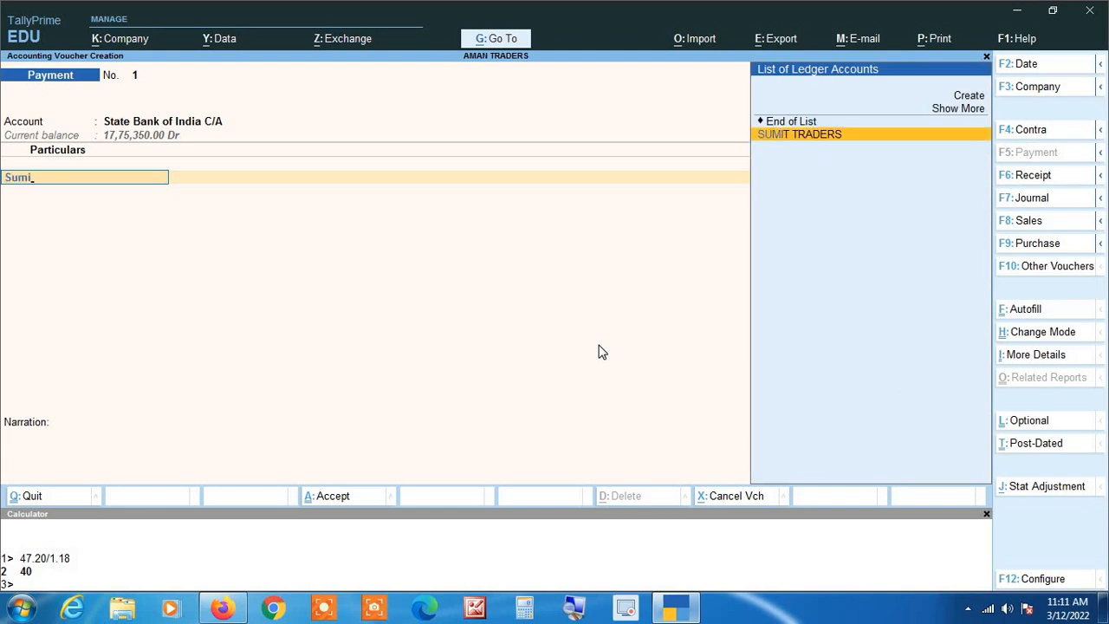
{"action": "key", "text": "Return"}
{"action": "type", "text": "1000000"}
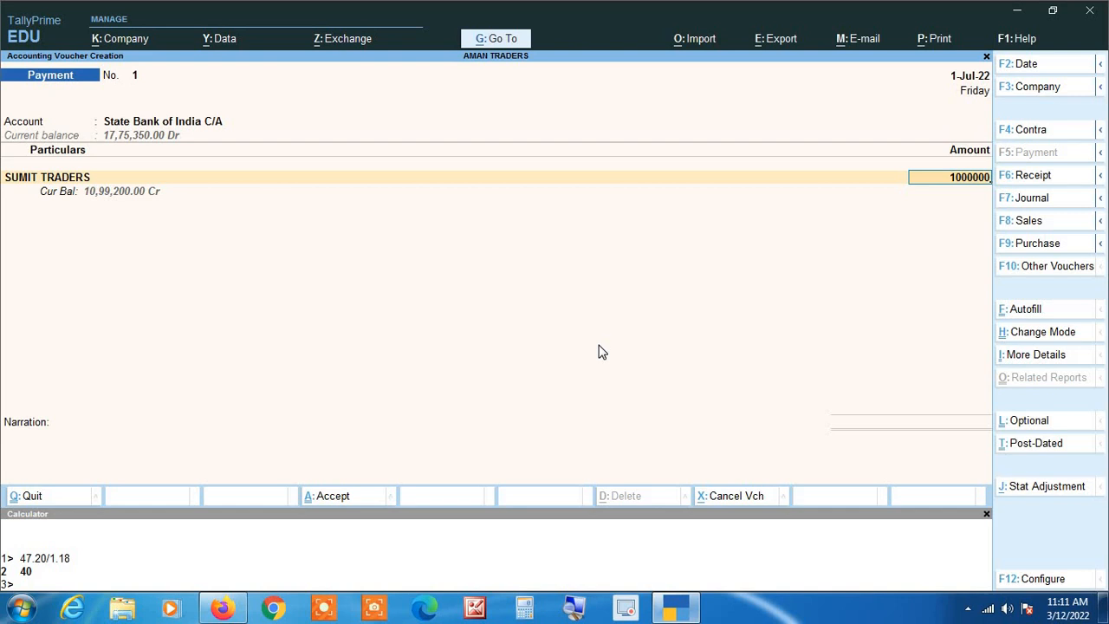
{"action": "key", "text": "Return"}
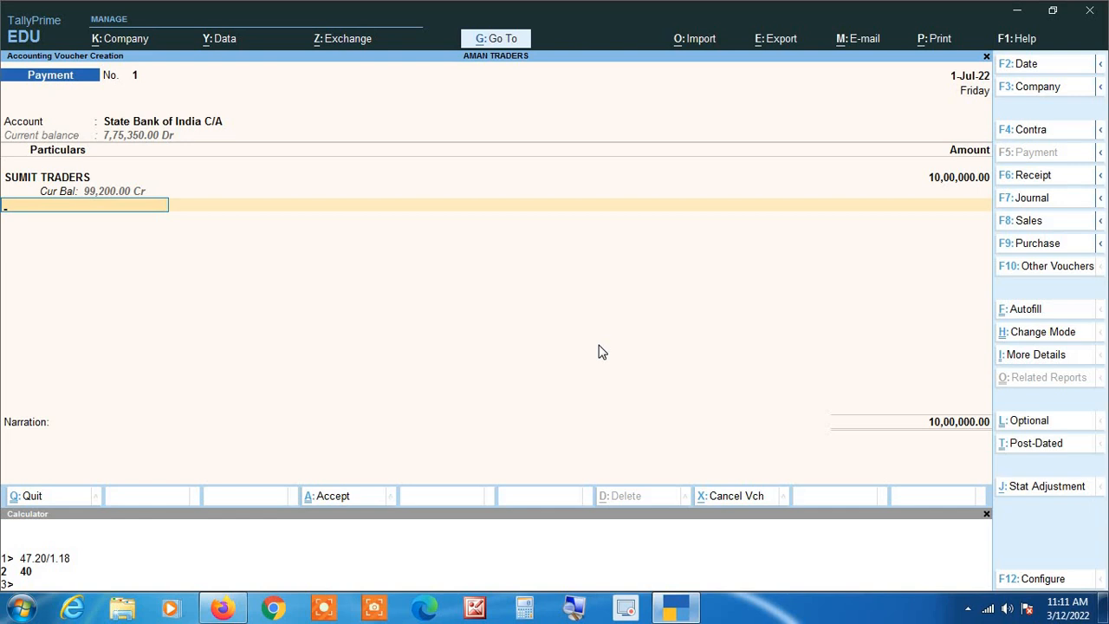
Step: Add Bank Charges as the next voucher line, keeping its ledger under Indirect Expenses
{"action": "type", "text": "Bank"}
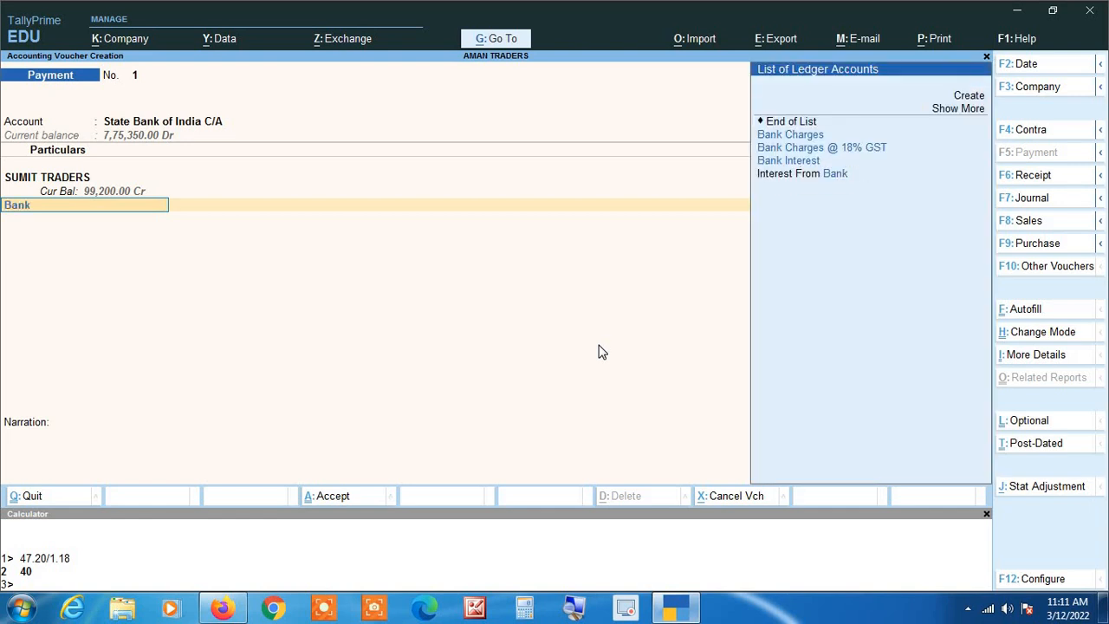
{"action": "key", "text": "Return"}
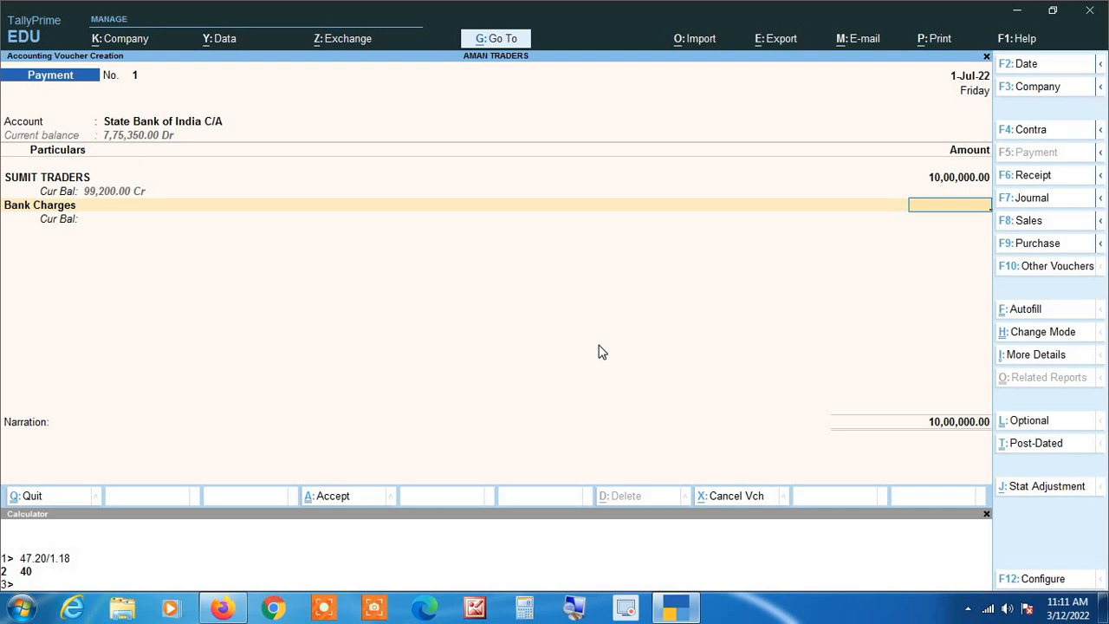
{"action": "key", "text": "BackSpace"}
{"action": "key", "text": "ctrl+Return"}
{"action": "key", "text": "Return"}
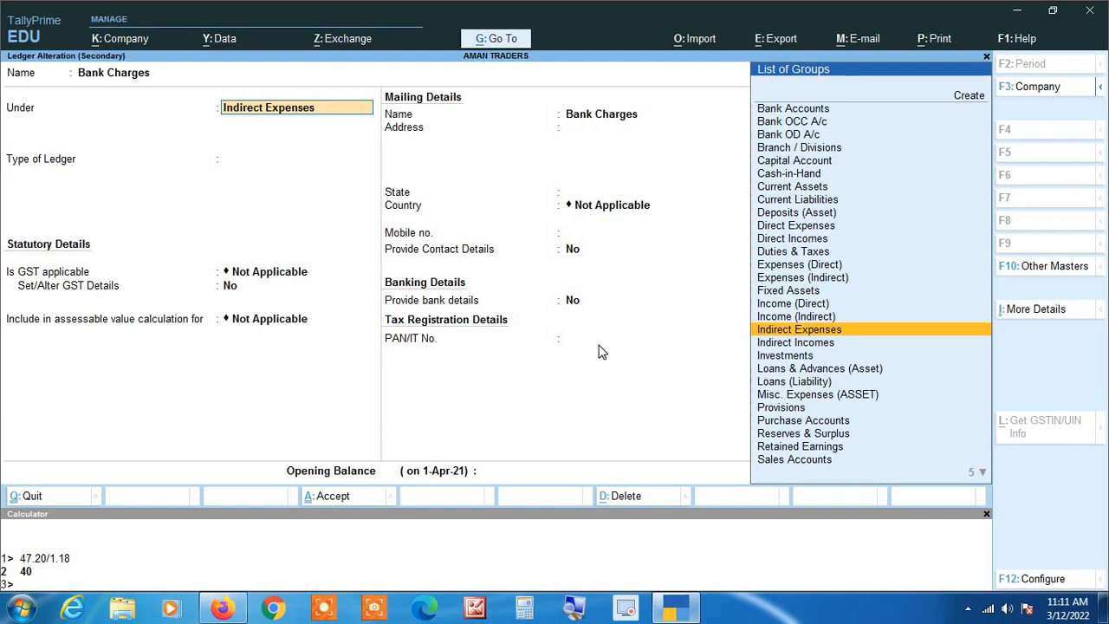
{"action": "key", "text": "Return"}
{"action": "key", "text": "Return"}
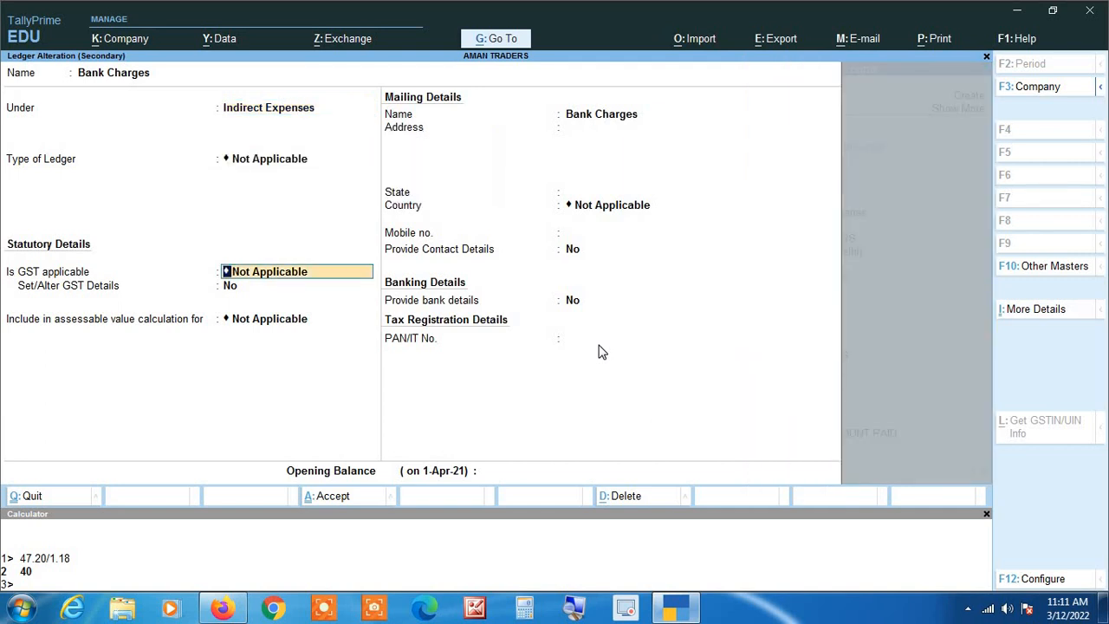
{"action": "key", "text": "ctrl+a"}
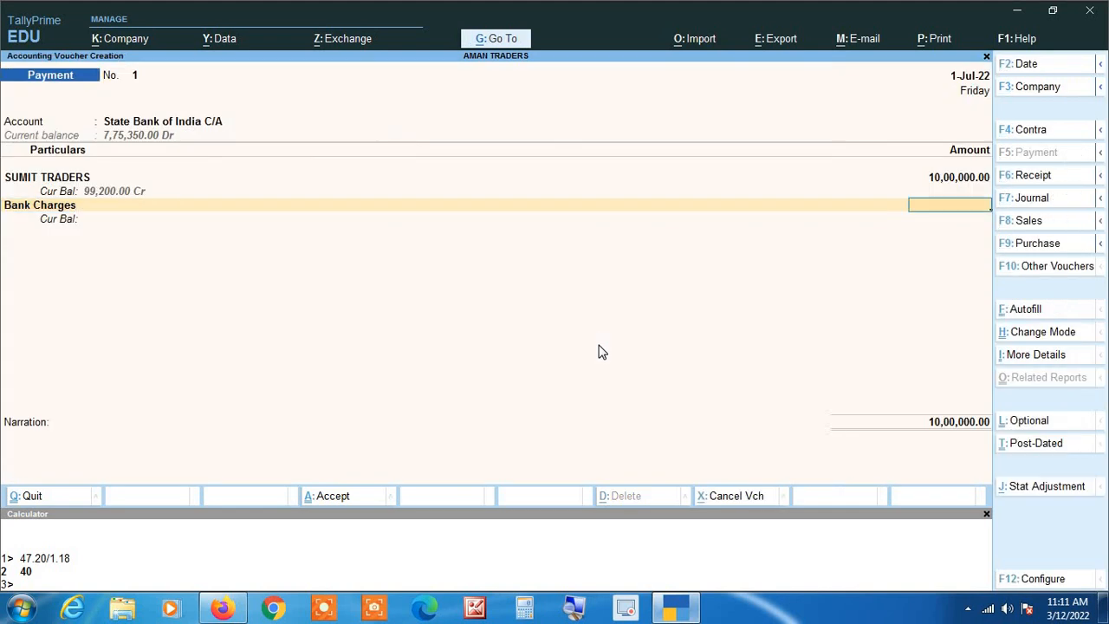
Step: Enter 47.20 as the Bank Charges amount
{"action": "type", "text": "47.20"}
{"action": "key", "text": "Return"}
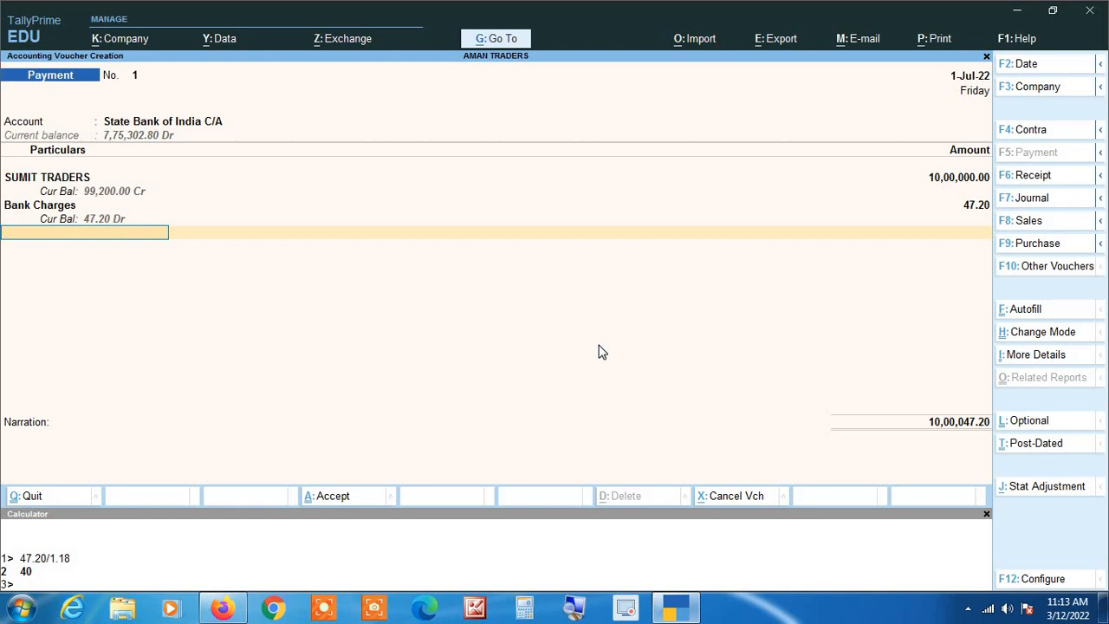
Step: Exit the reopened Bank Charges ledger unchanged, then accept 47.20 to reach Bank Allocations
{"action": "key", "text": "Up"}
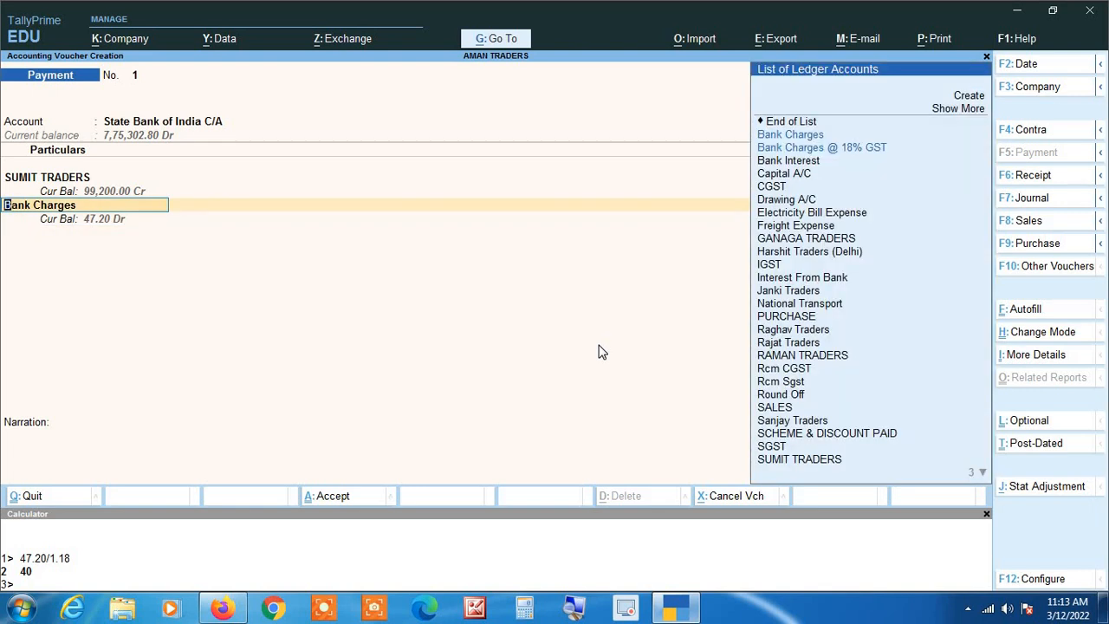
{"action": "key", "text": "ctrl+Return"}
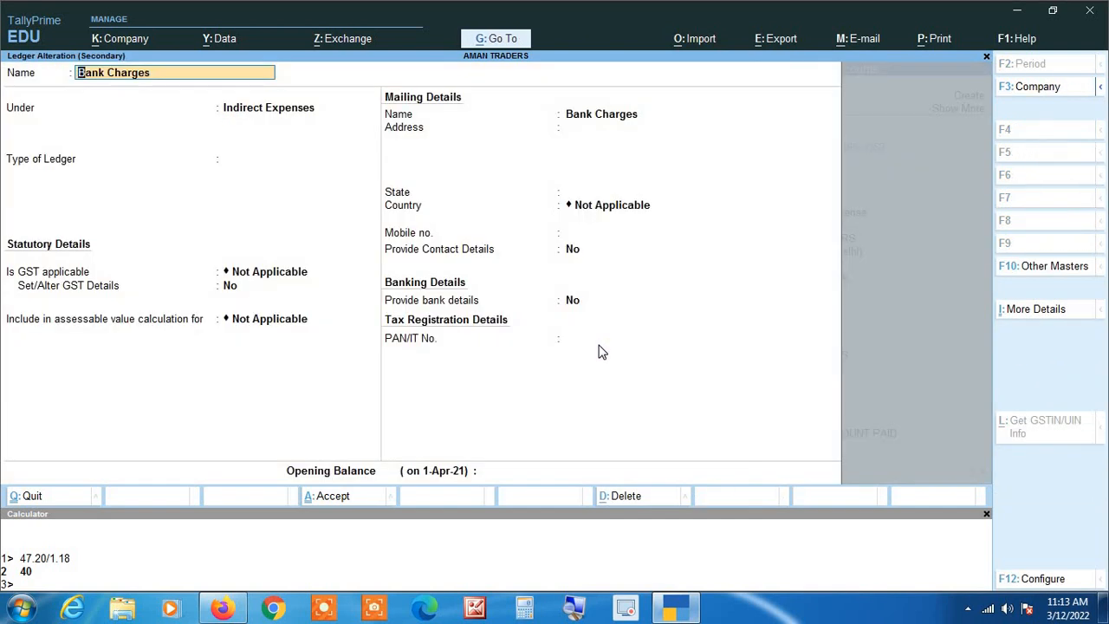
{"action": "key", "text": "BackSpace"}
{"action": "key", "text": "Escape"}
{"action": "key", "text": "y"}
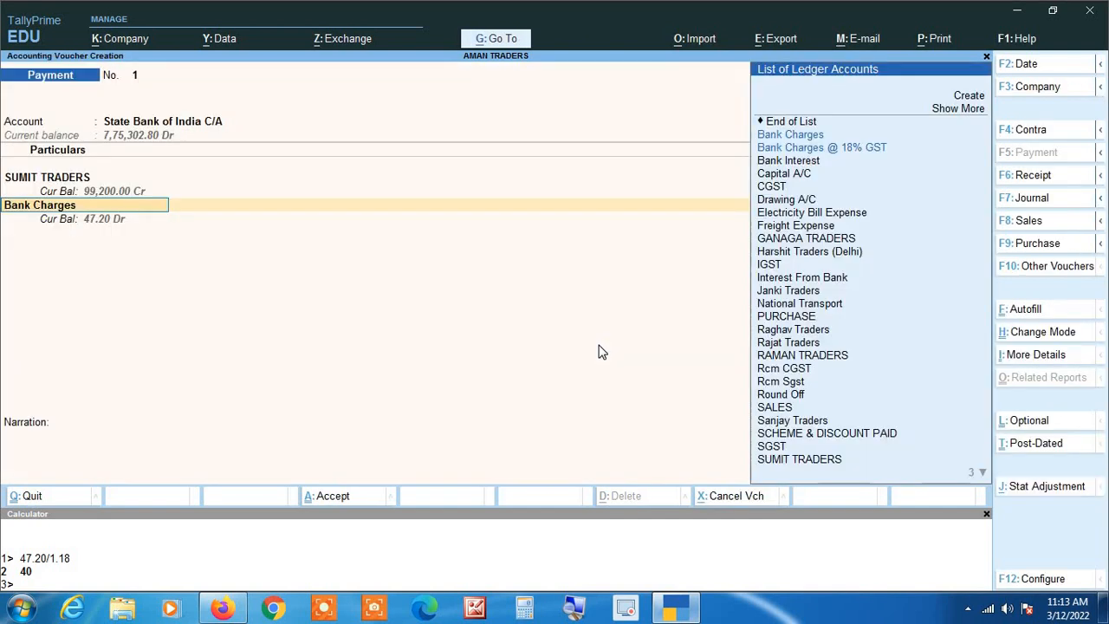
{"action": "key", "text": "Return"}
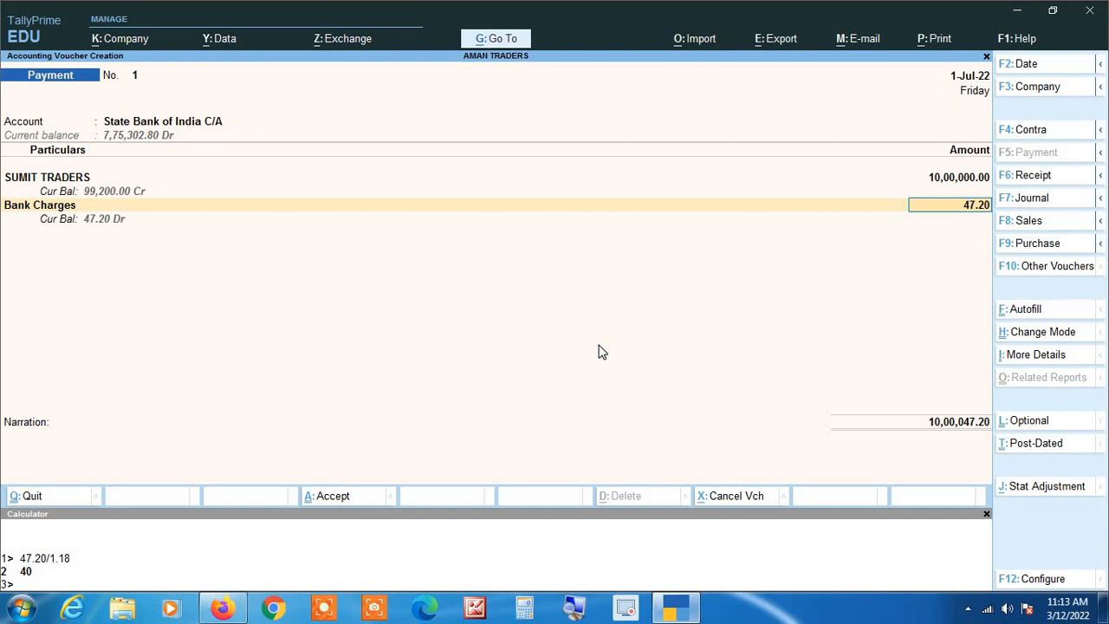
{"action": "key", "text": "Return"}
{"action": "key", "text": "Return"}
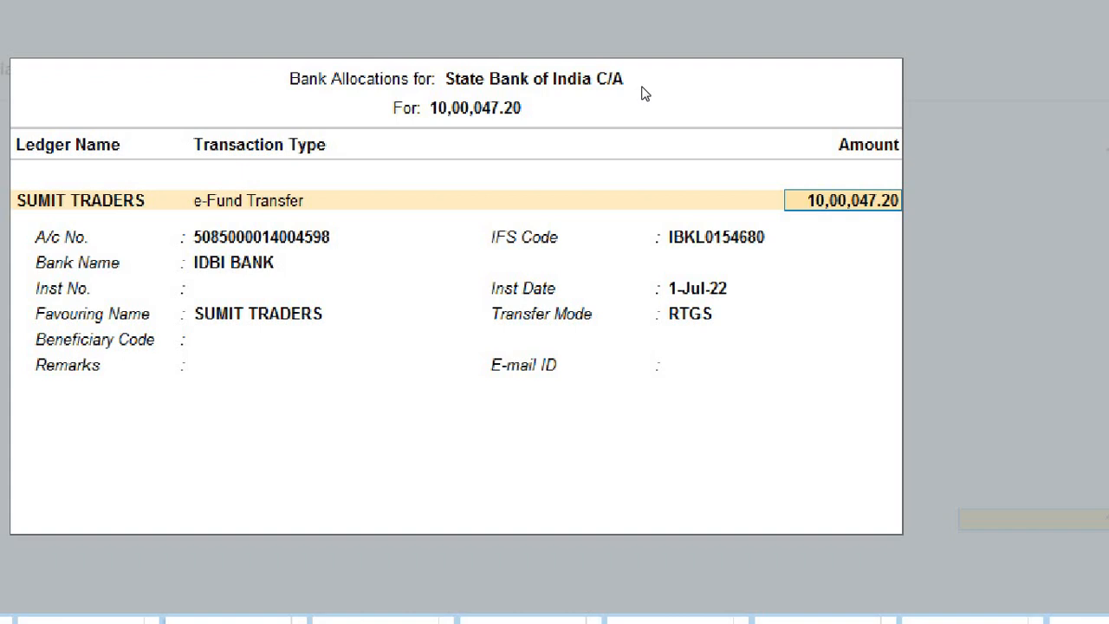
Step: Enter instrument number 528521, keeping Inst Date 1-Jul-22 and favouring name SUMIT TRADERS
{"action": "key", "text": "Return"}
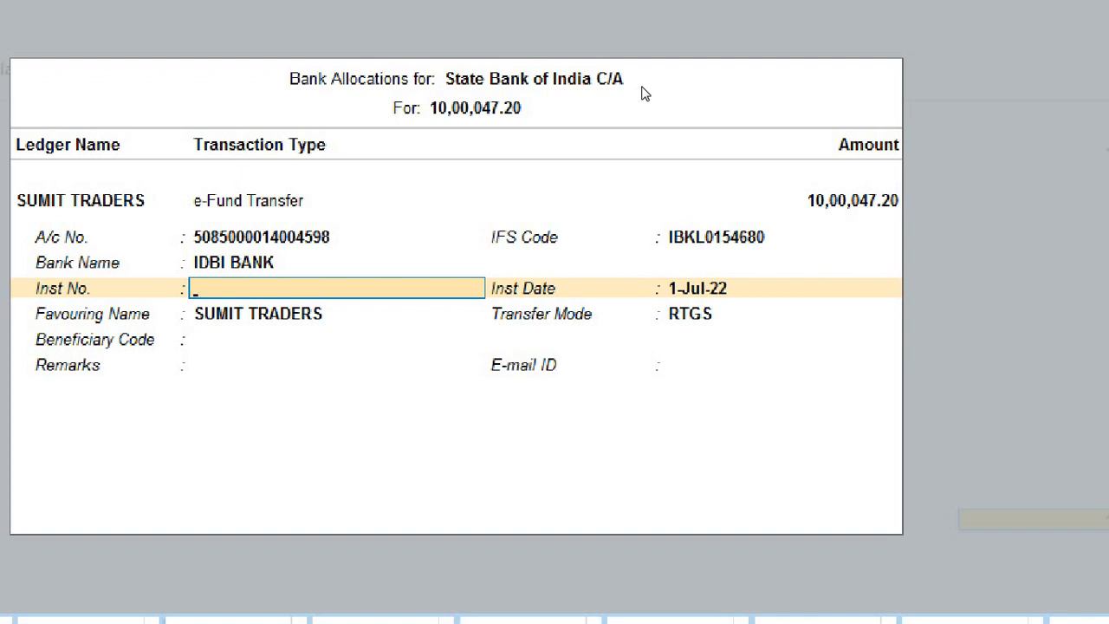
{"action": "type", "text": "528521"}
{"action": "key", "text": "Return"}
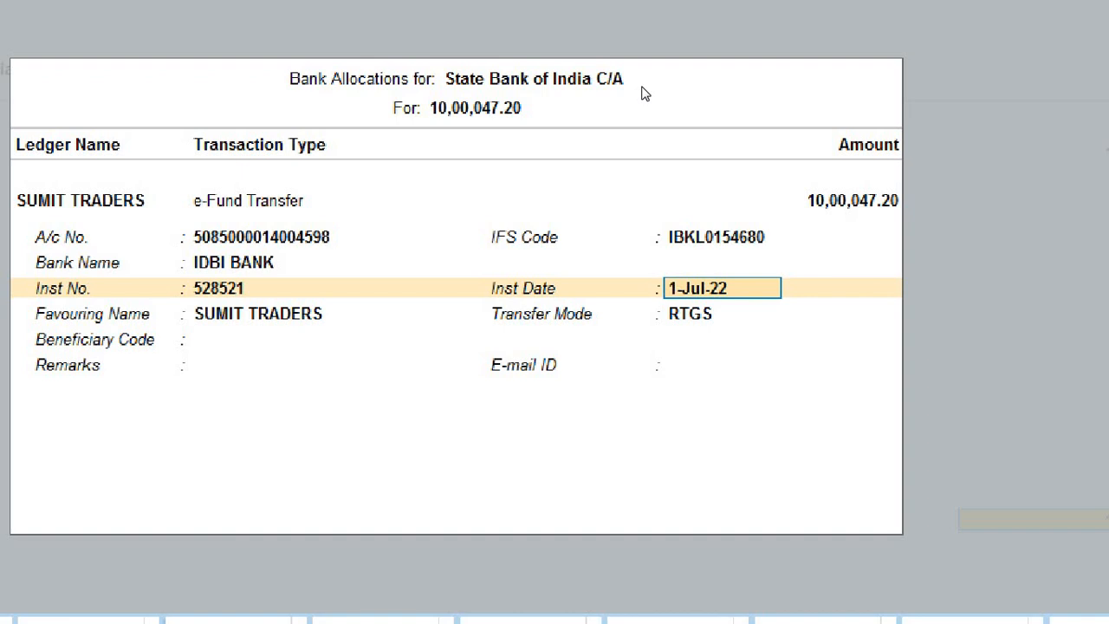
{"action": "key", "text": "Return"}
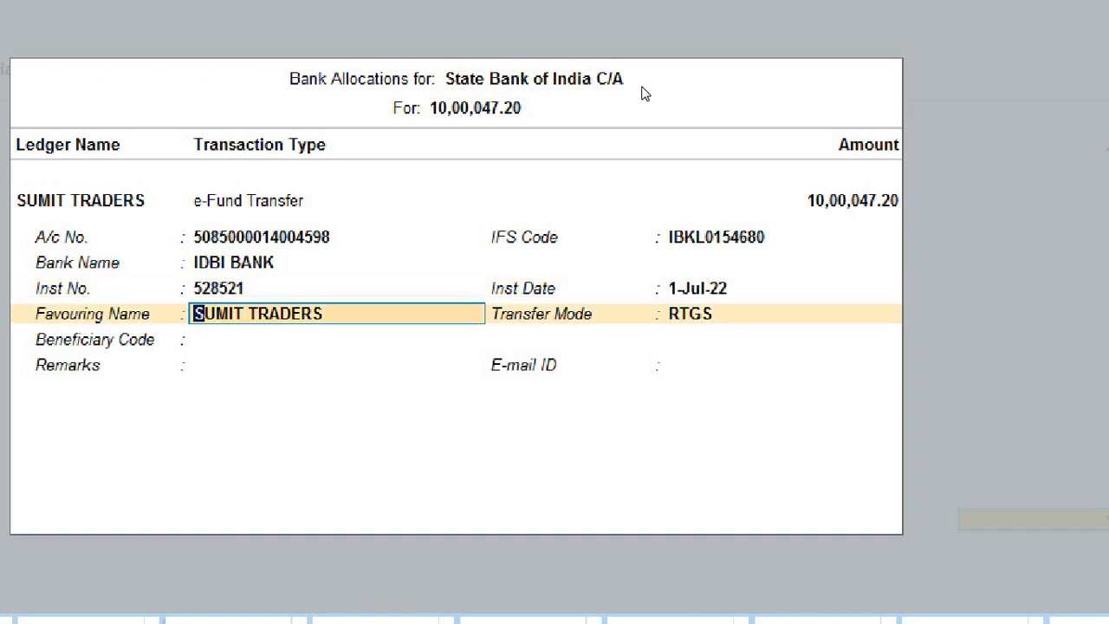
{"action": "key", "text": "Return"}
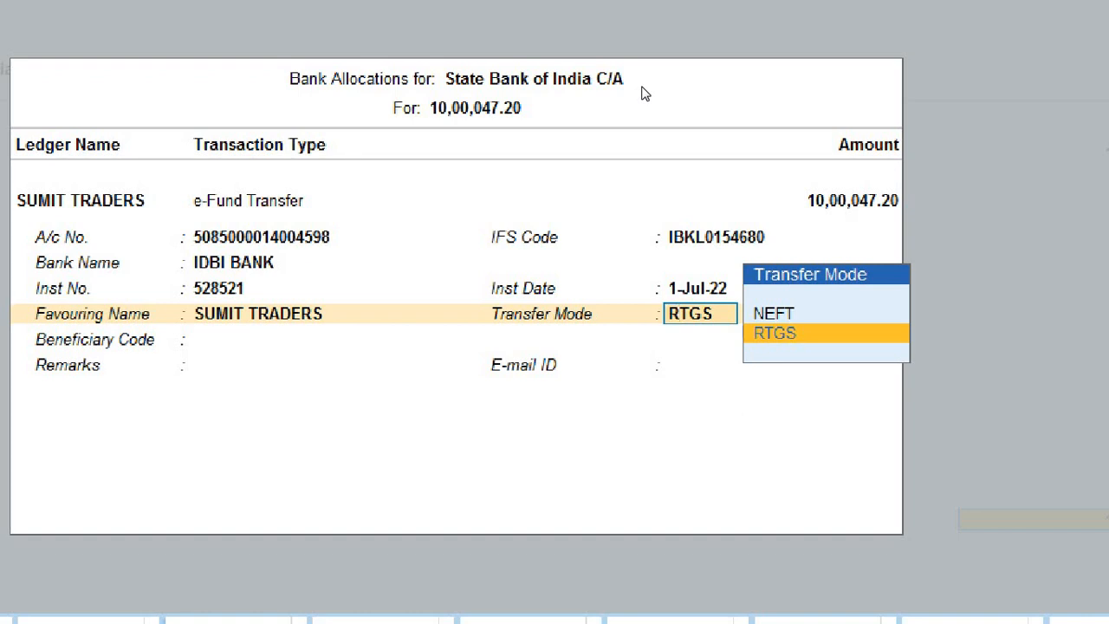
Step: Choose RTGS over NEFT as the transfer mode and leave Beneficiary Code and Remarks blank
{"action": "key", "text": "BackSpace"}
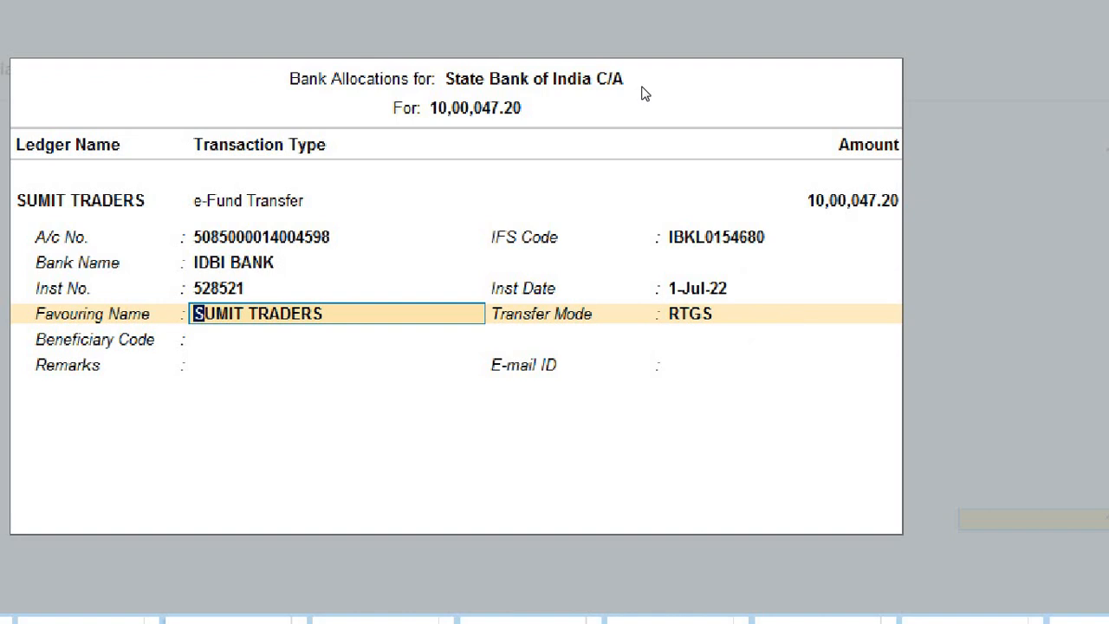
{"action": "key", "text": "Return"}
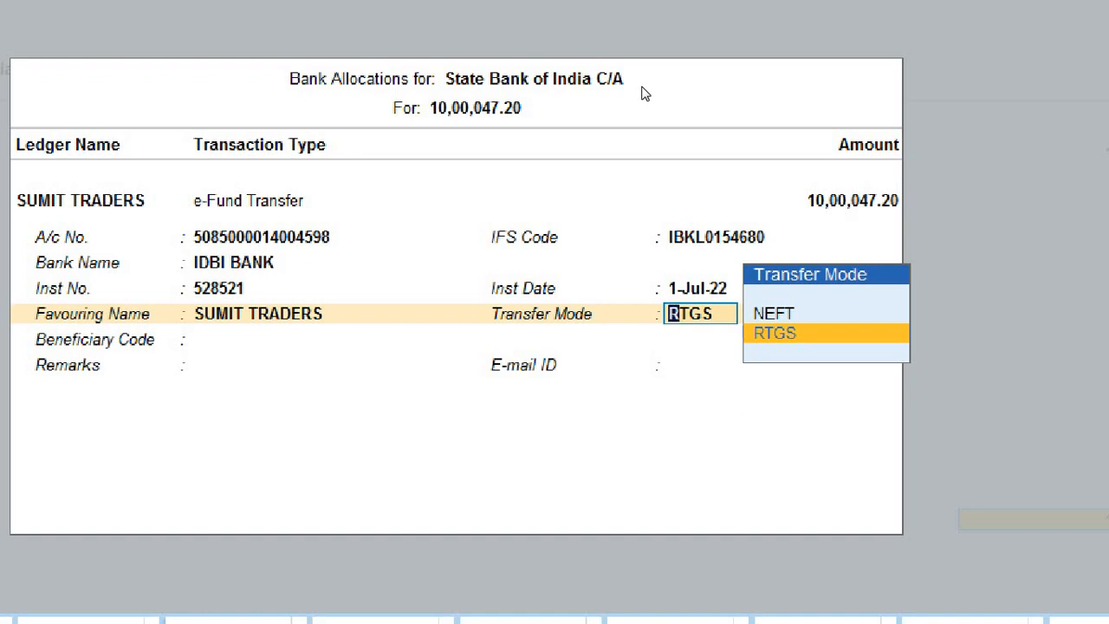
{"action": "key", "text": "Up"}
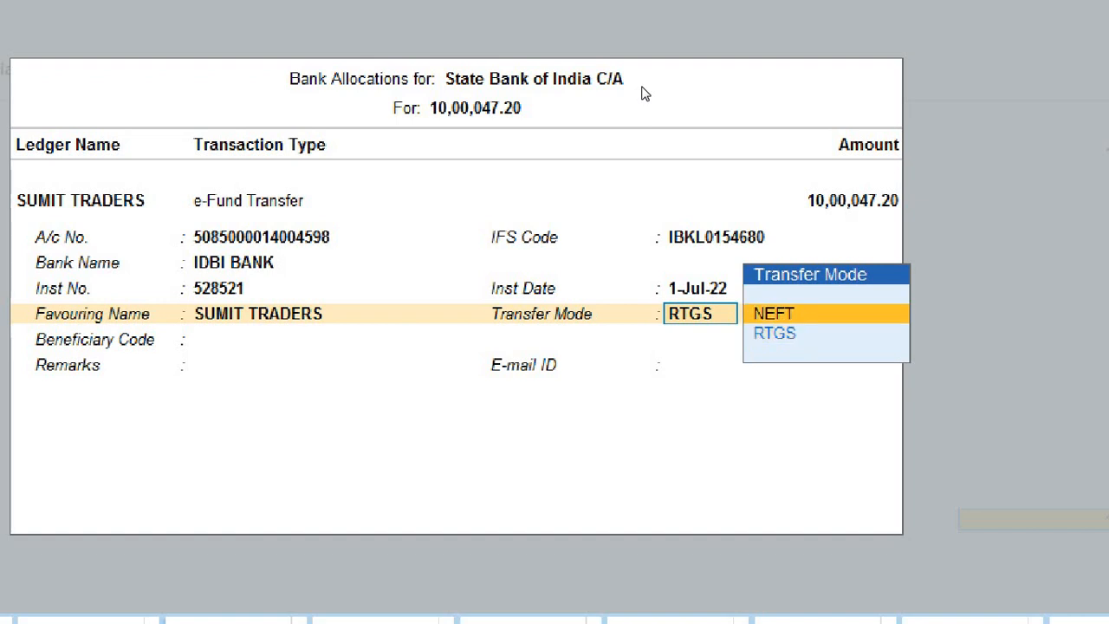
{"action": "key", "text": "Return"}
{"action": "key", "text": "BackSpace"}
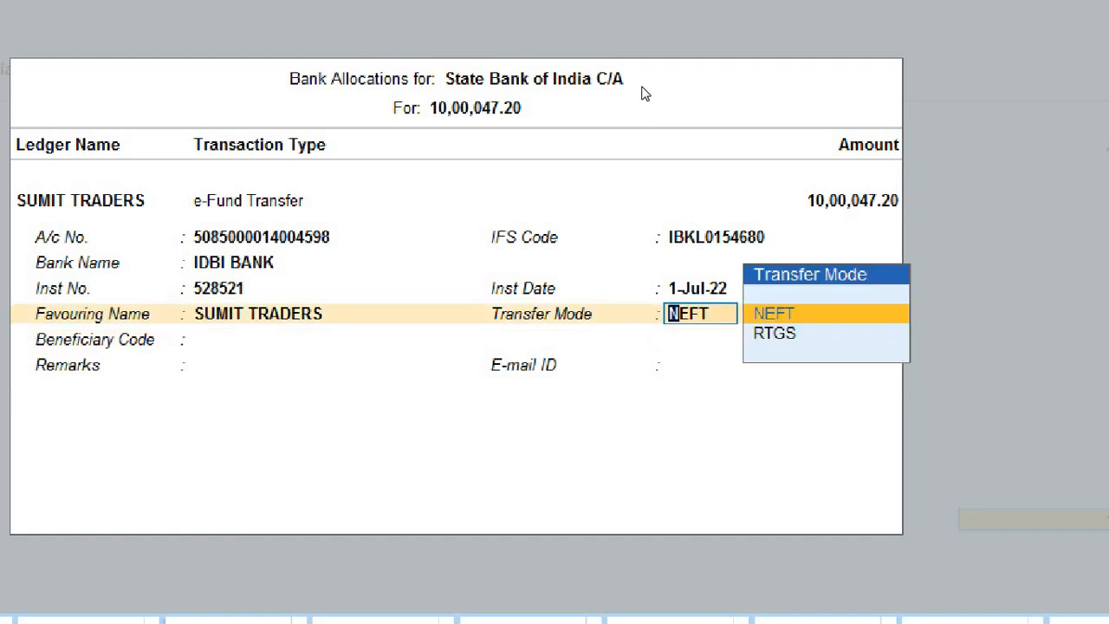
{"action": "key", "text": "Down"}
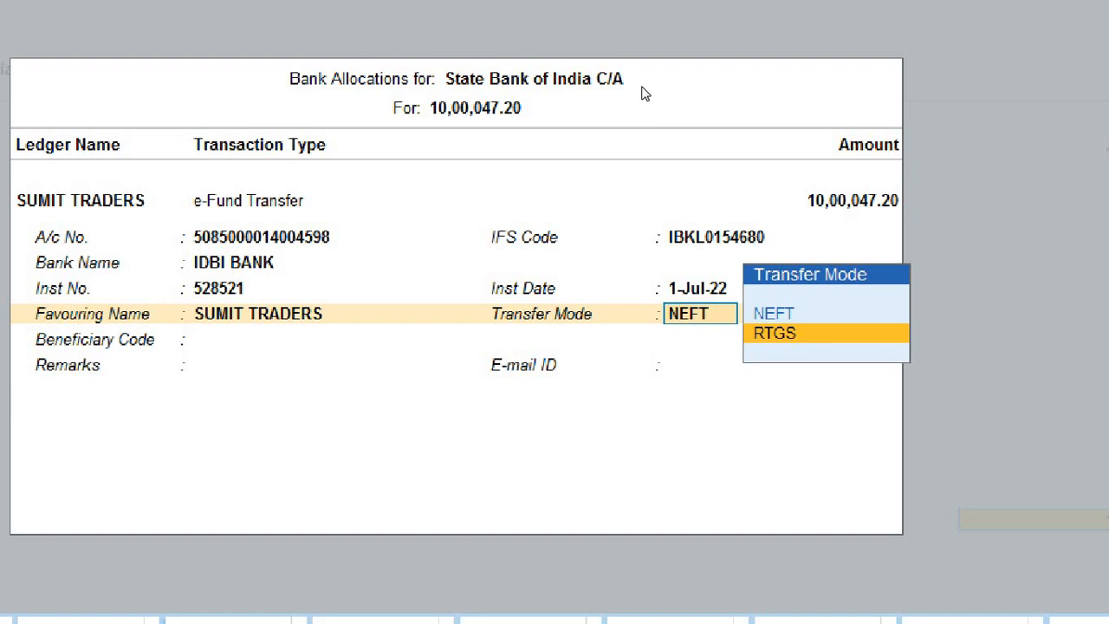
{"action": "key", "text": "Return"}
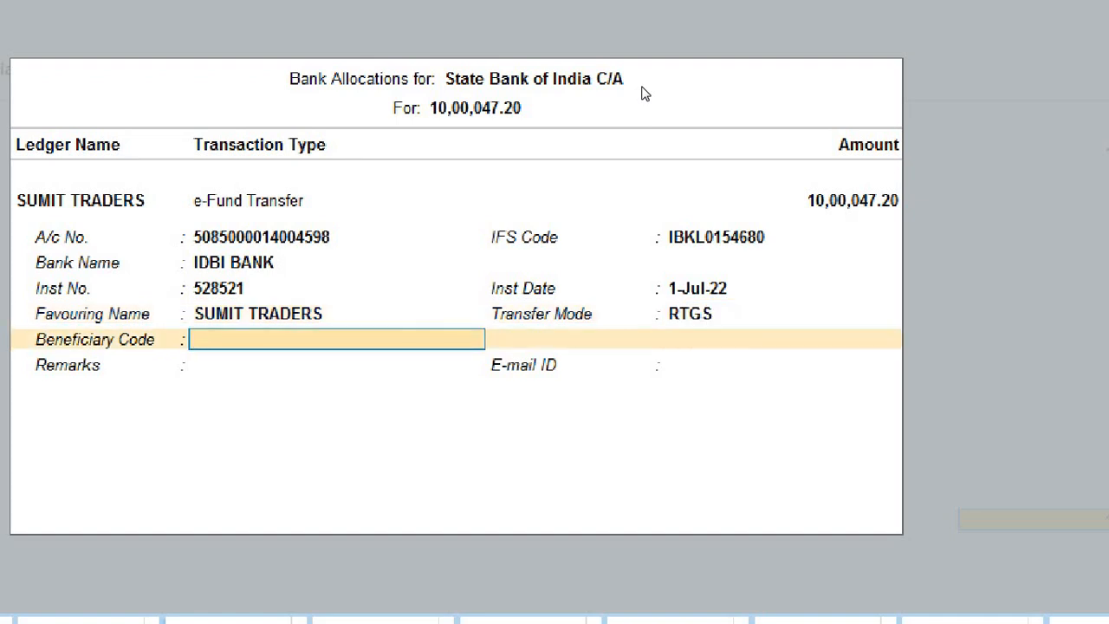
{"action": "key", "text": "Return"}
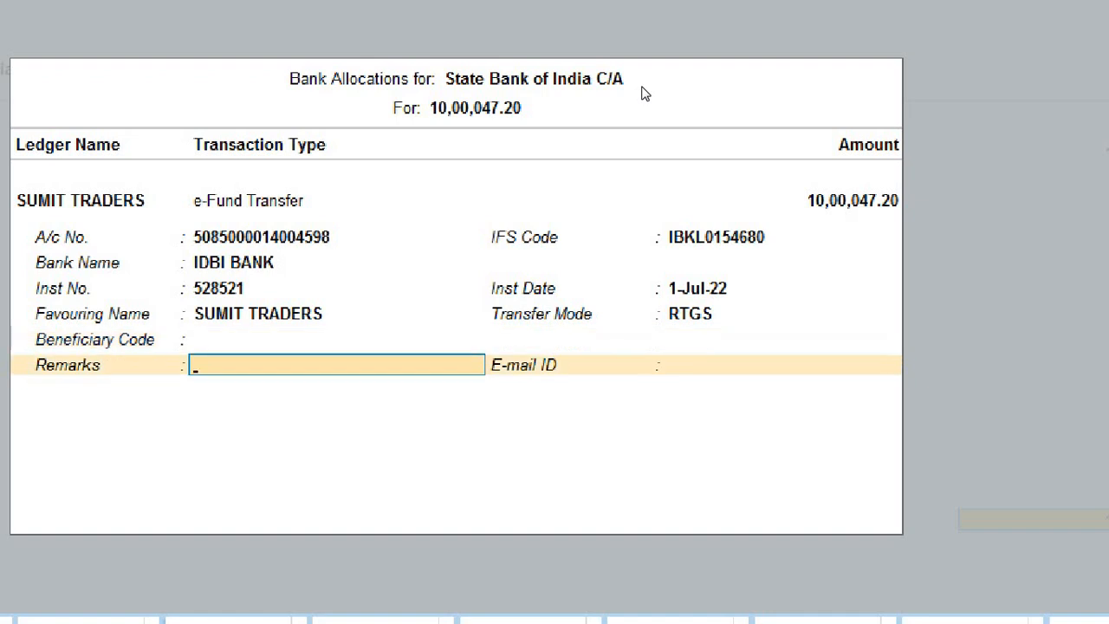
{"action": "key", "text": "Return"}
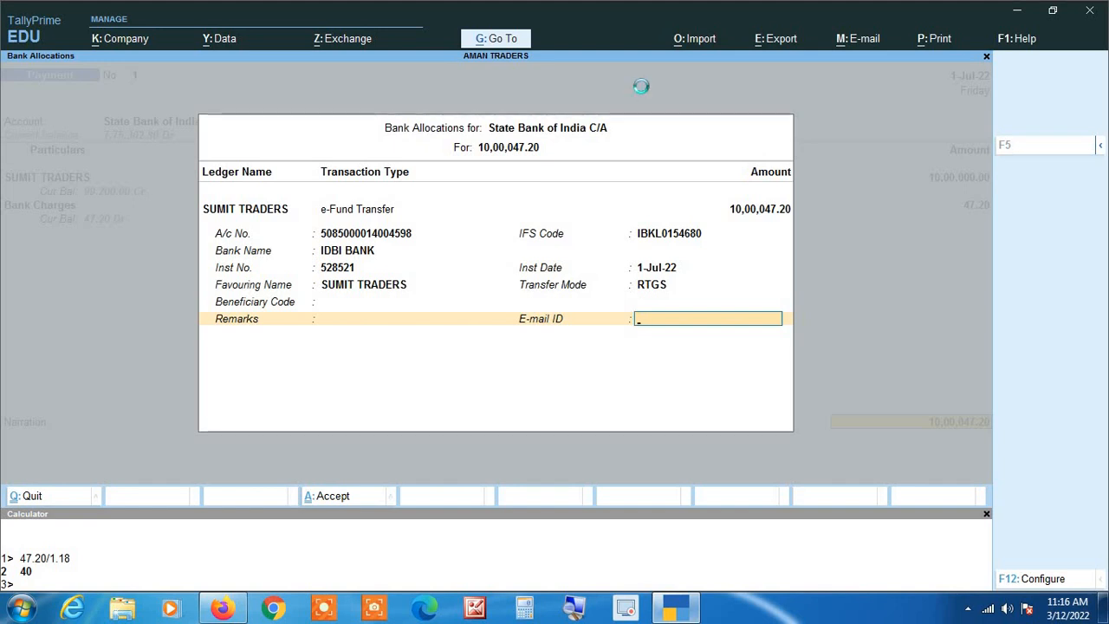
Step: Close the bank allocation and save Payment voucher No. 1
{"action": "key", "text": "Return"}
{"action": "key", "text": "Return"}
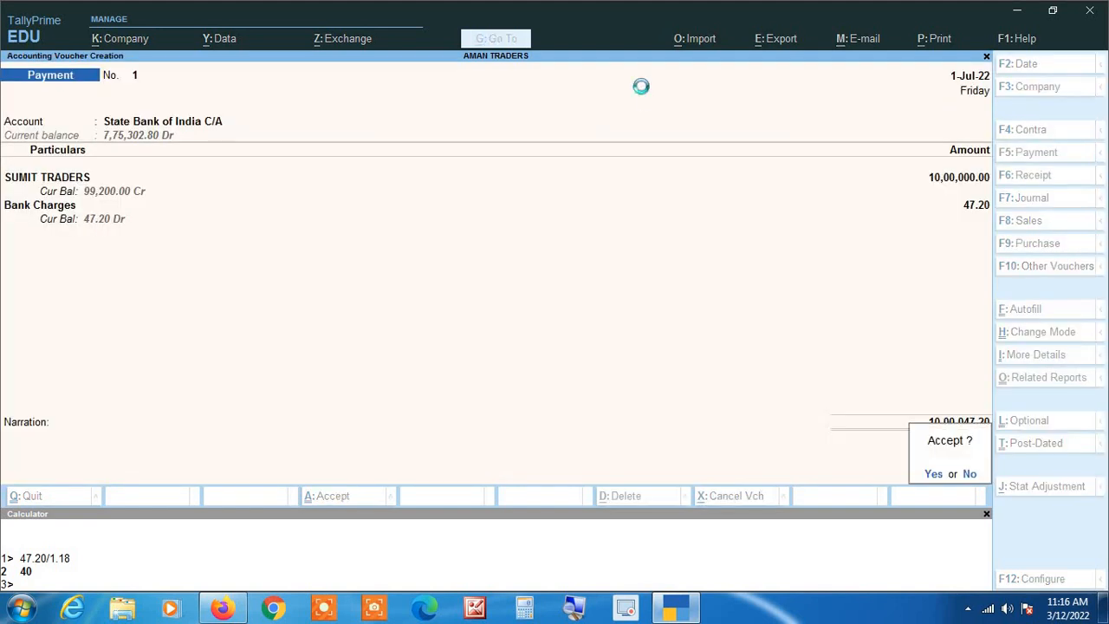
{"action": "key", "text": "Return"}
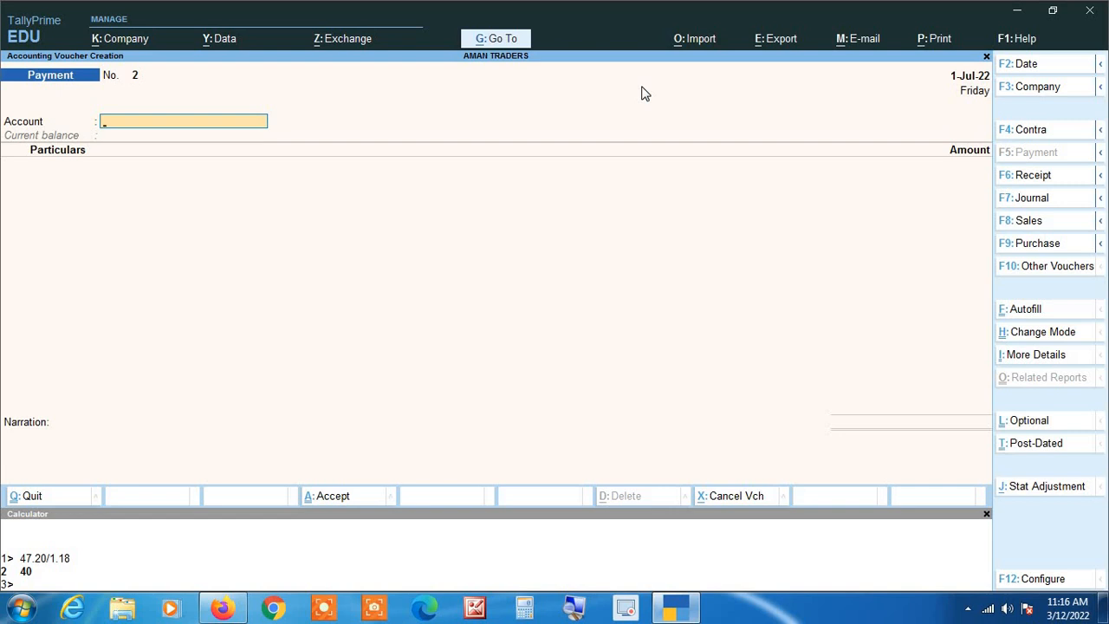
Step: Enter Payment No. 2 from State Bank of India C/A paying GANAGA TRADERS 1,80,000
{"action": "type", "text": "St"}
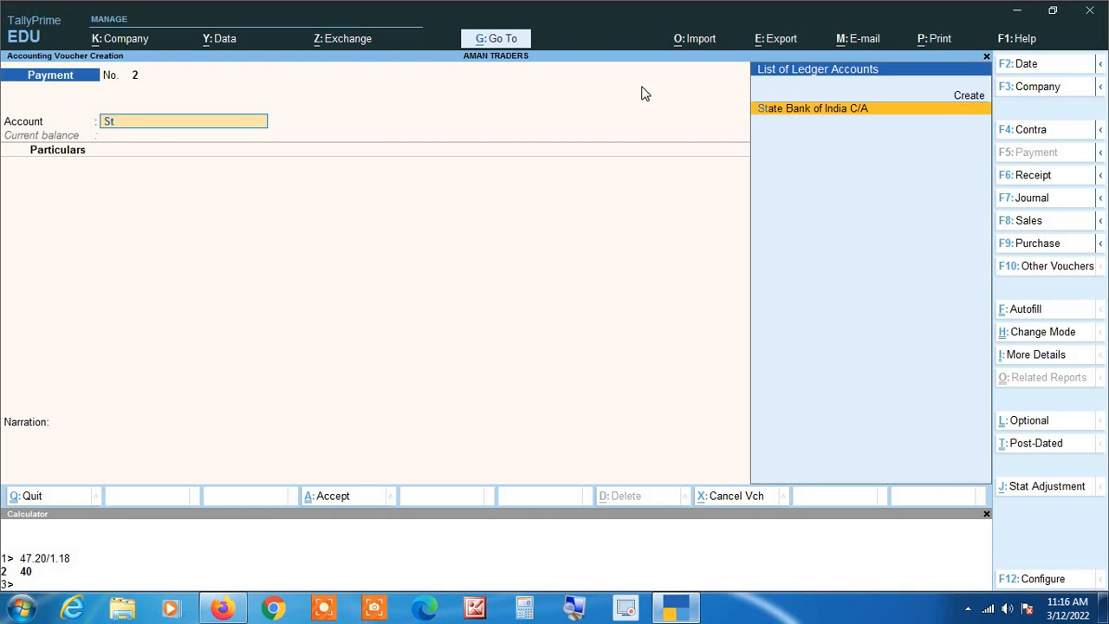
{"action": "key", "text": "Return"}
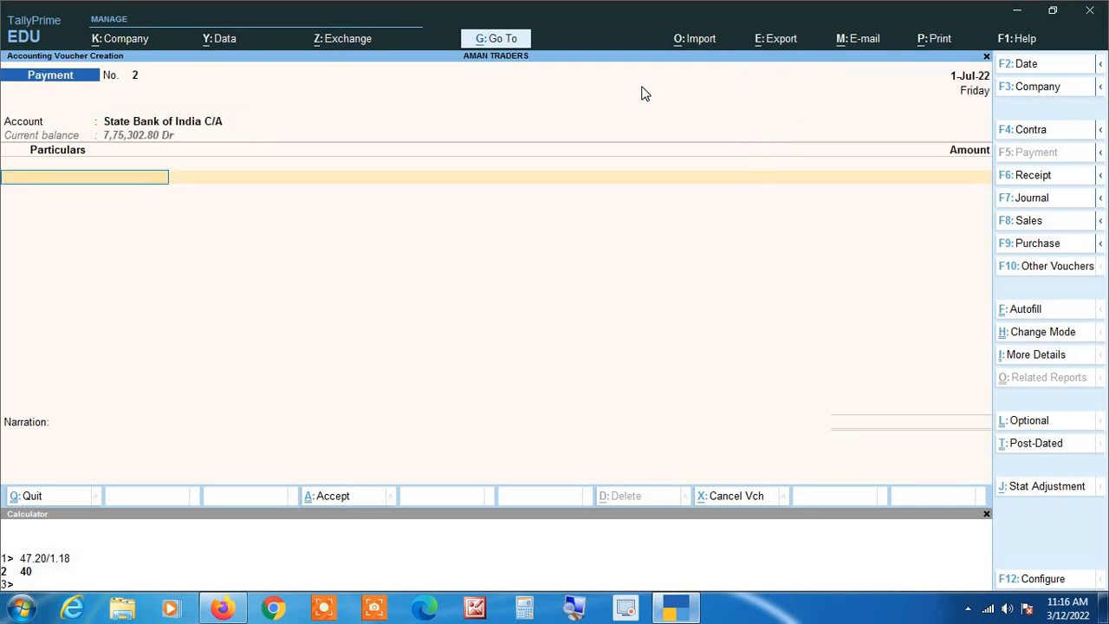
{"action": "key", "text": "BackSpace"}
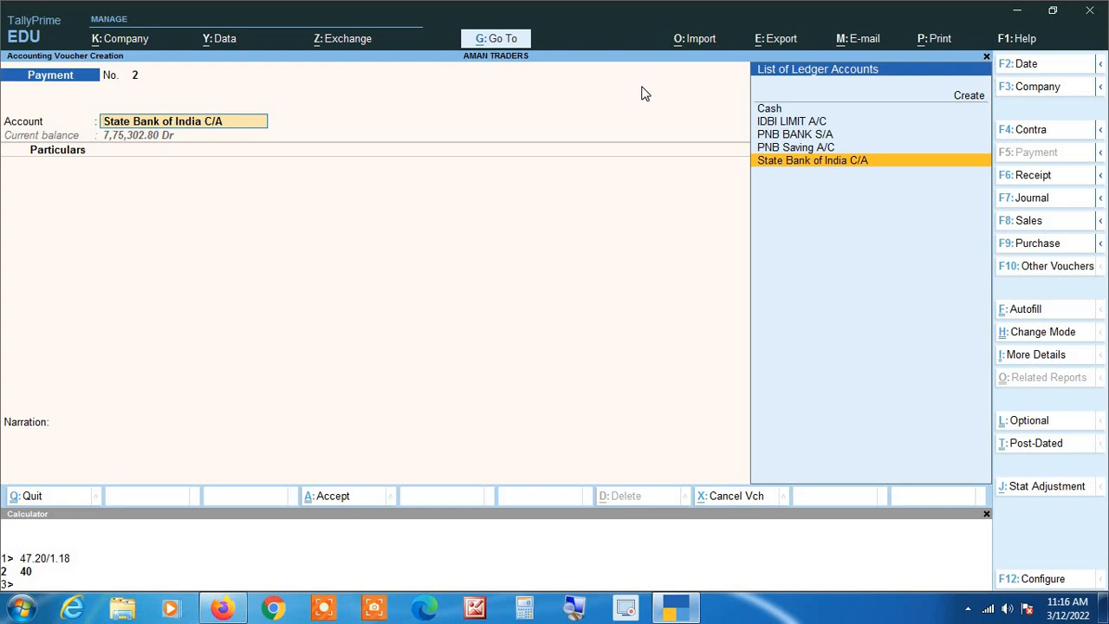
{"action": "key", "text": "Return"}
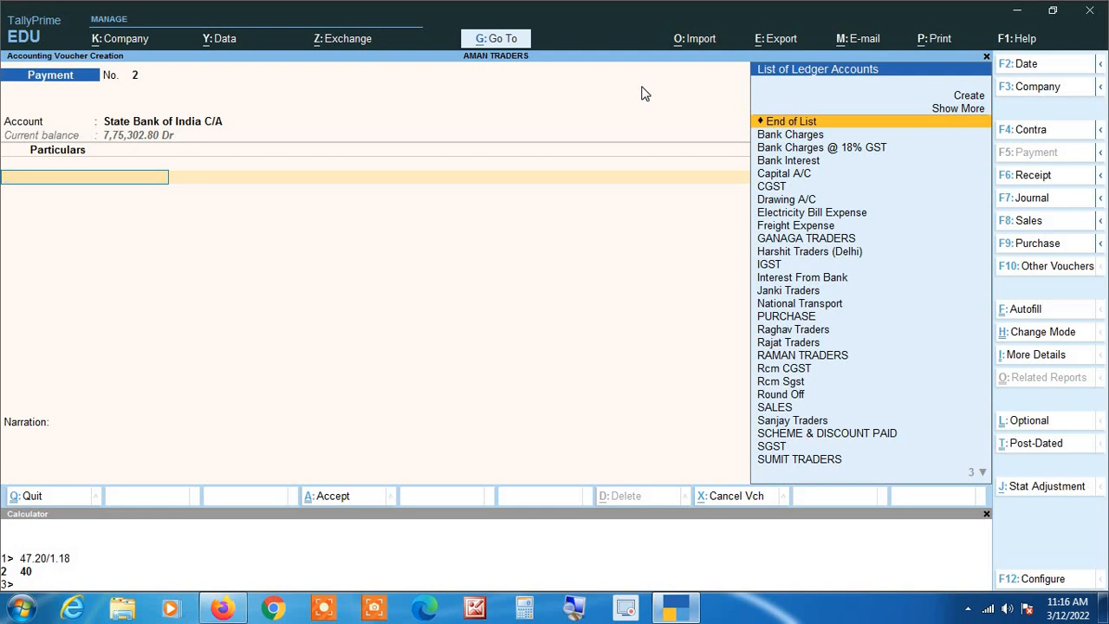
{"action": "type", "text": "Gan"}
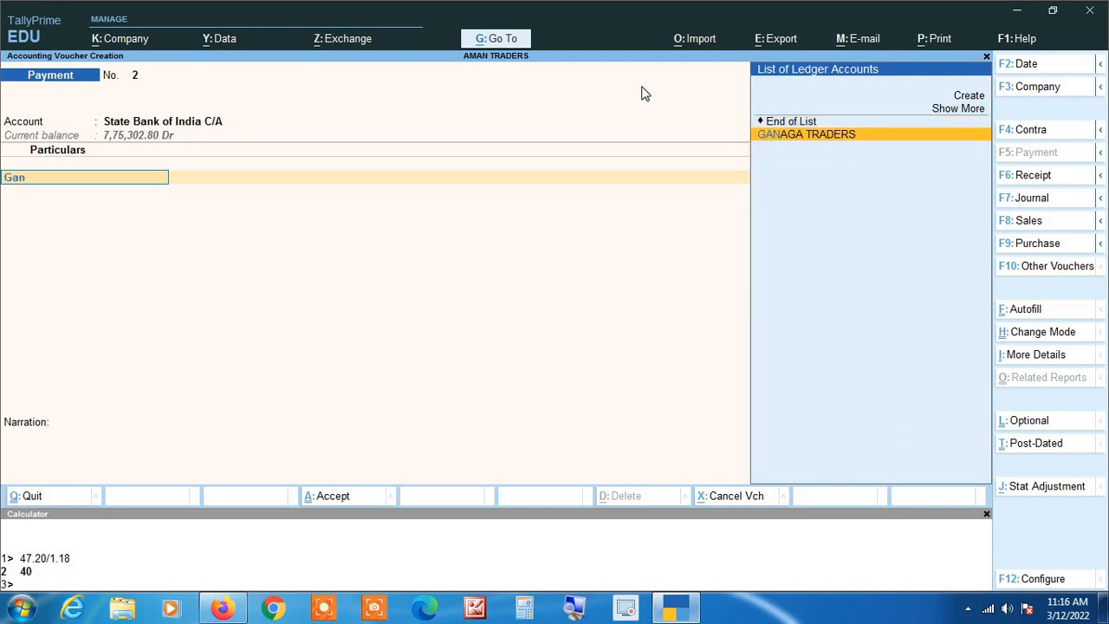
{"action": "key", "text": "Return"}
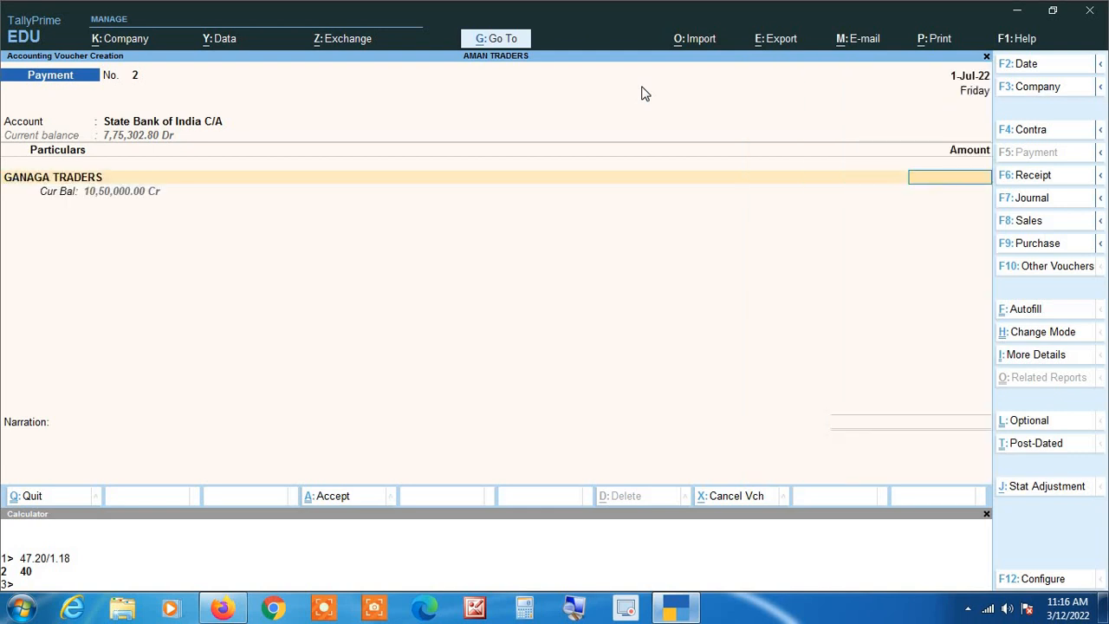
{"action": "type", "text": "1,80,00"}
{"action": "type", "text": "0000"}
{"action": "key", "text": "Return"}
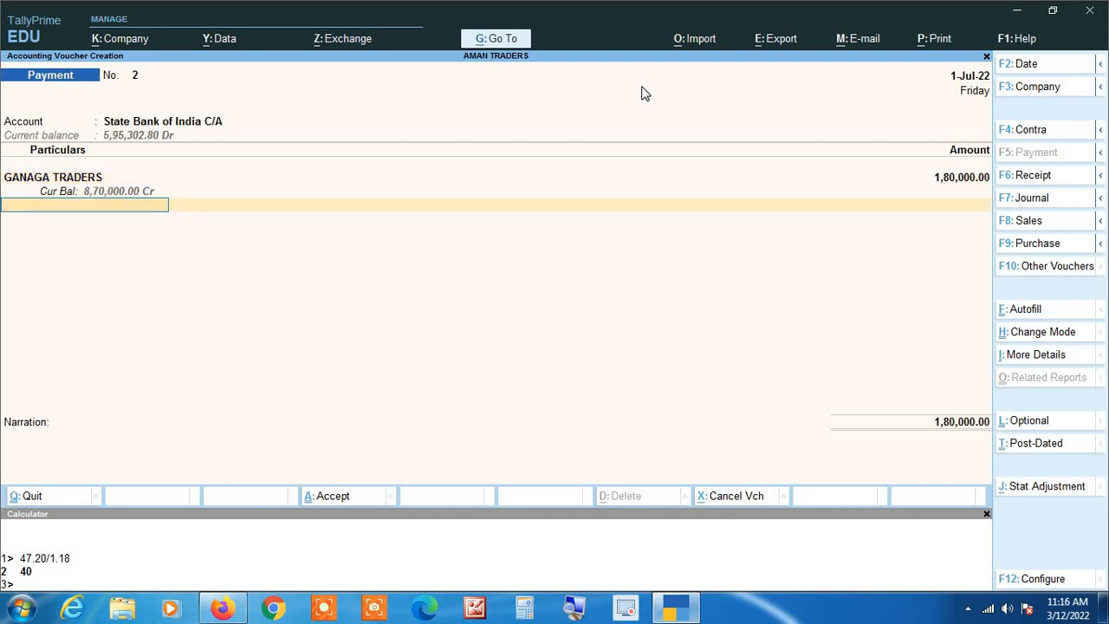
{"action": "key", "text": "Return"}
{"action": "key", "text": "Return"}
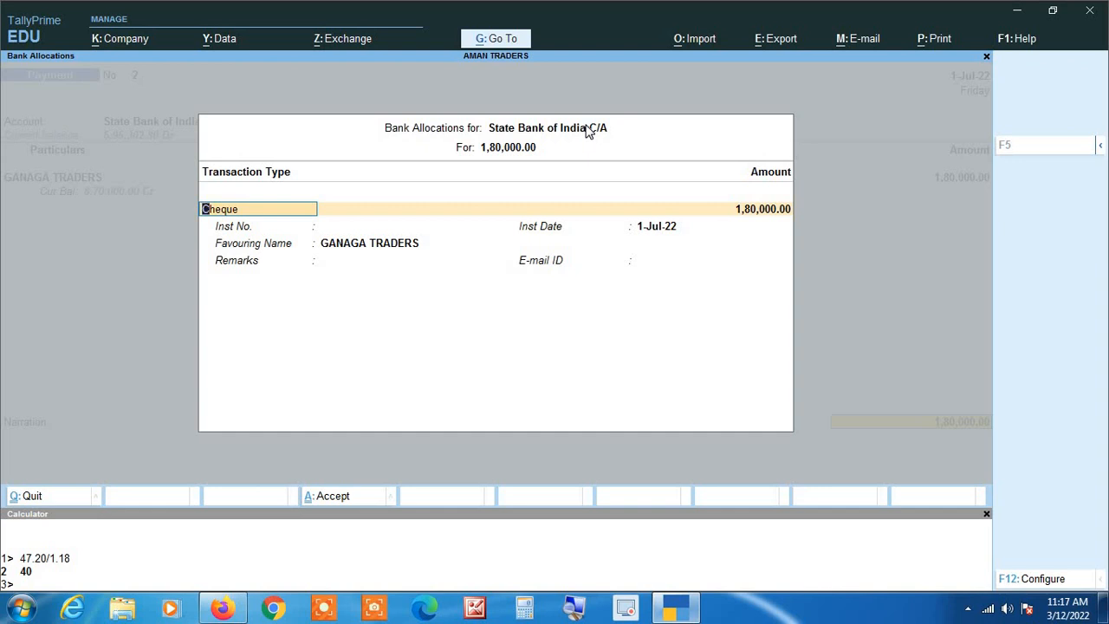
Step: From the cheque's Inst No. field, open the bank allocation Configuration window with F12
{"action": "key", "text": "Return"}
{"action": "key", "text": "Return"}
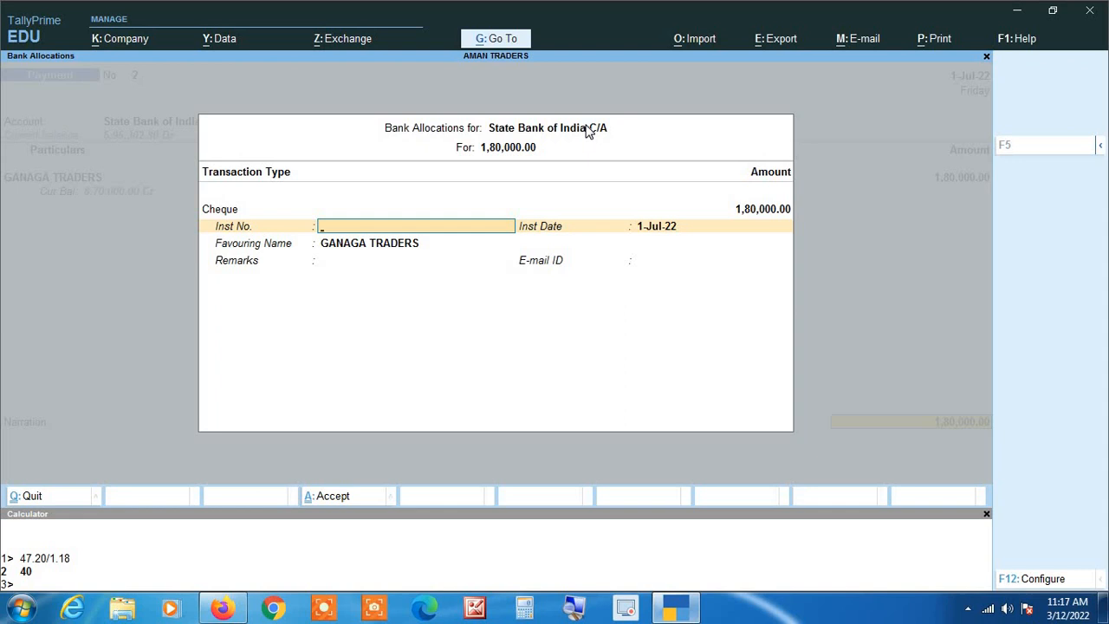
{"action": "key", "text": "F12"}
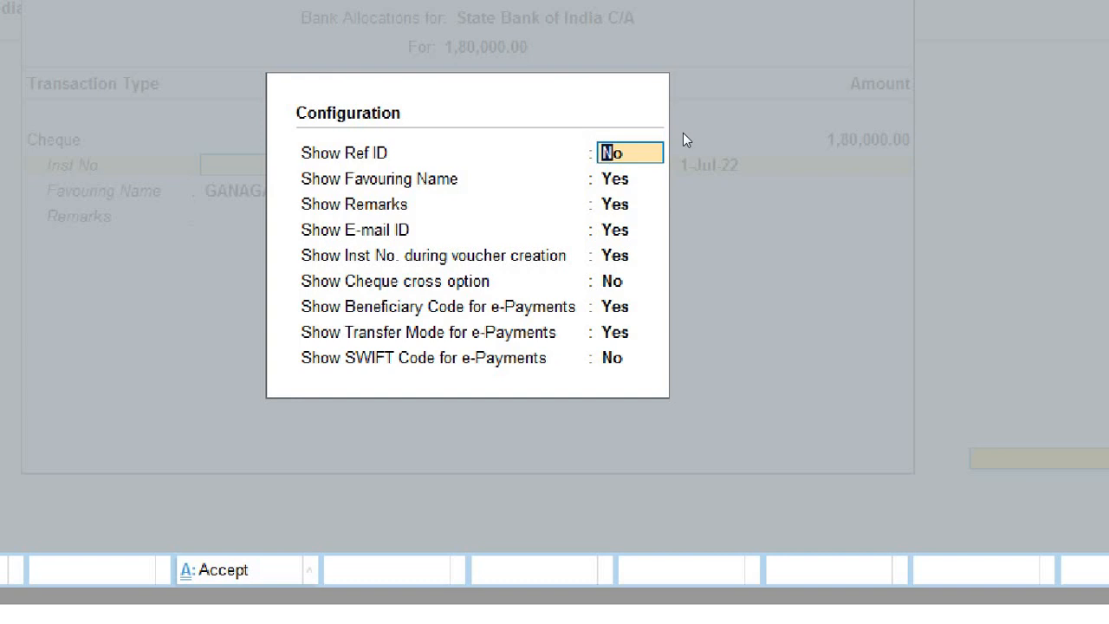
Step: Keep all Configuration options unchanged, including Show Ref ID and Show Cheque cross at No
{"action": "key", "text": "Return"}
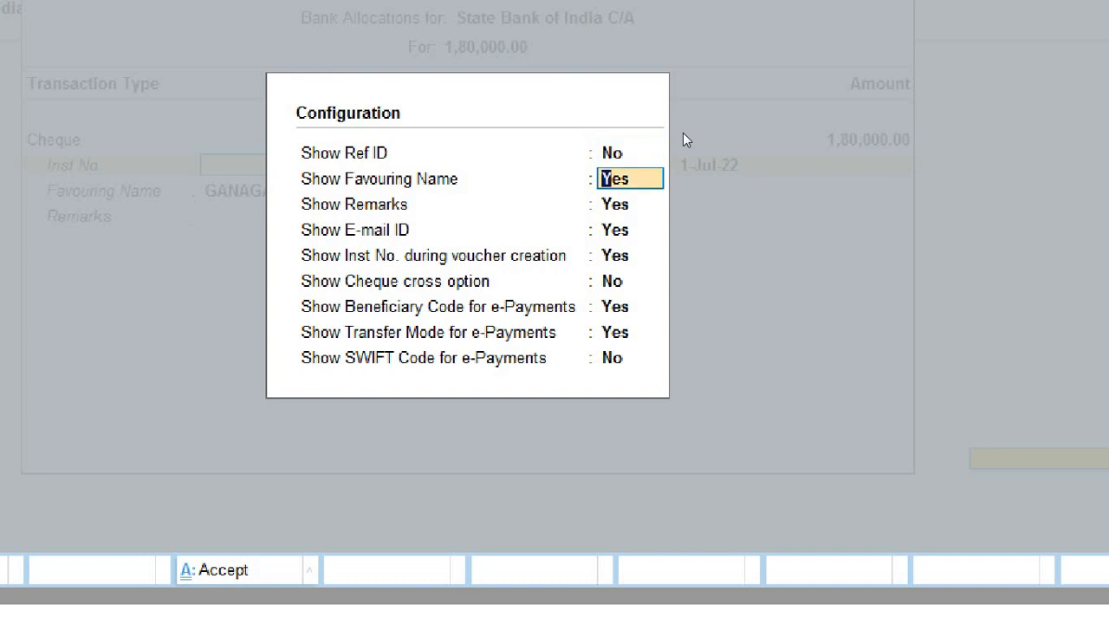
{"action": "key", "text": "Return"}
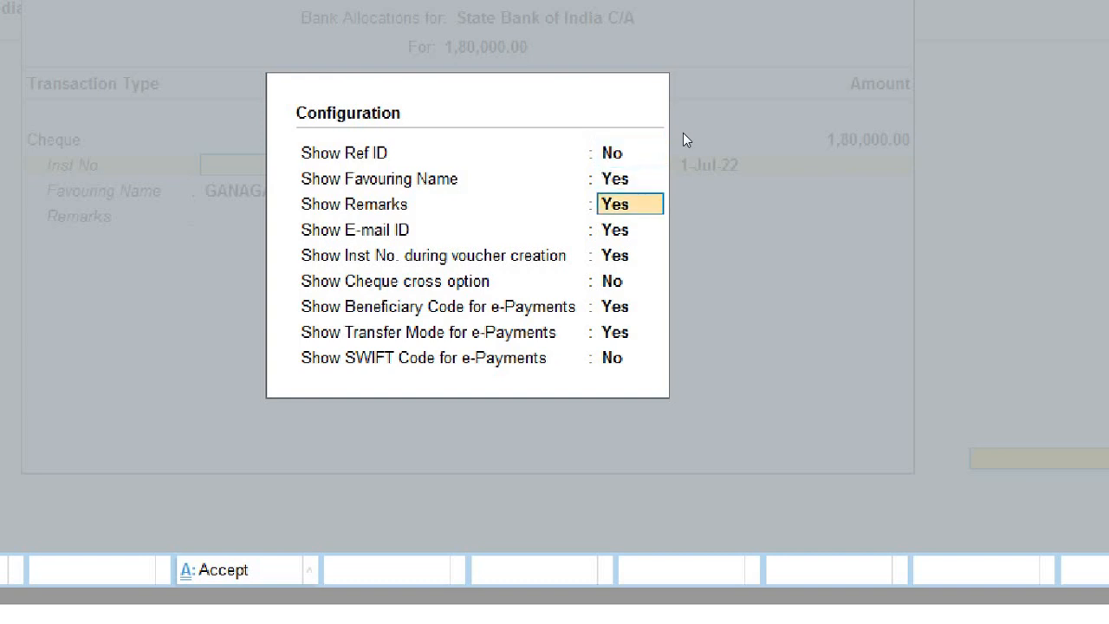
{"action": "key", "text": "Return"}
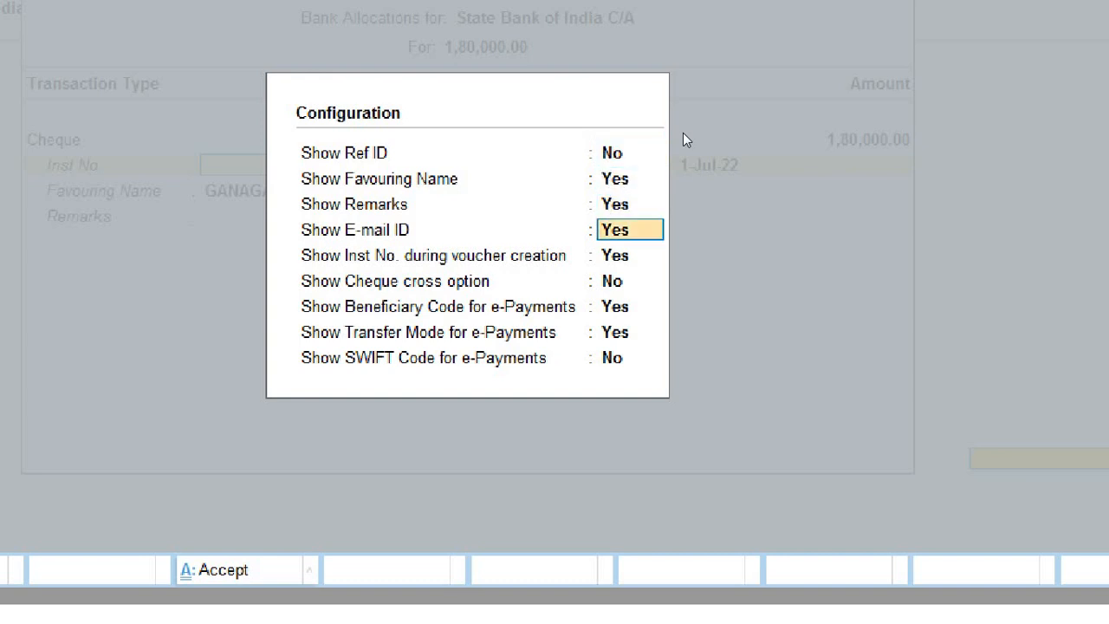
{"action": "key", "text": "Return"}
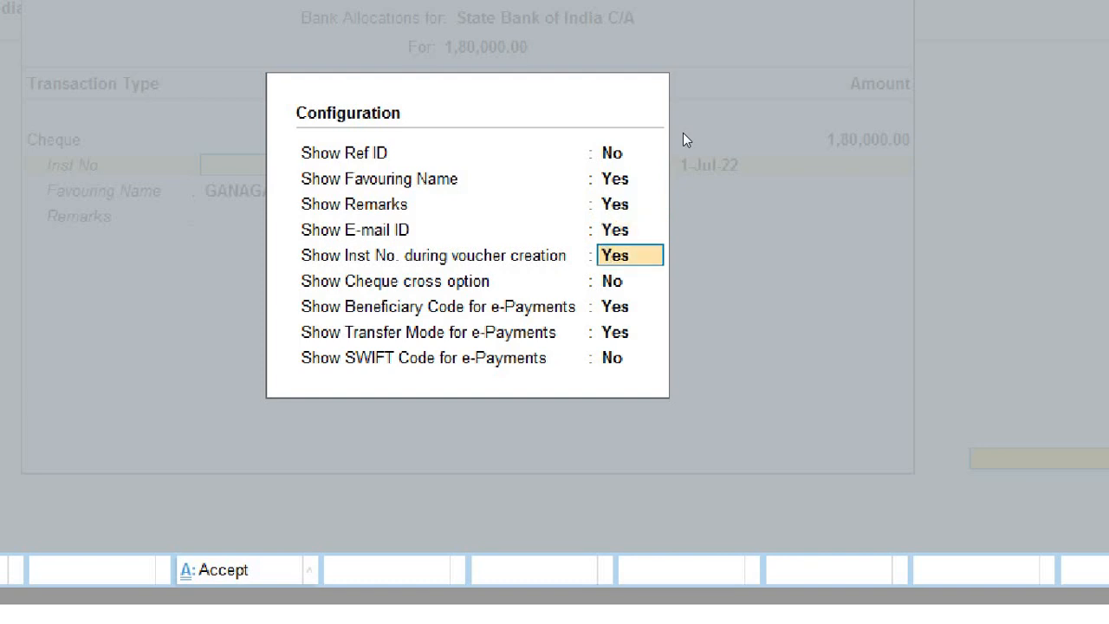
{"action": "key", "text": "Return"}
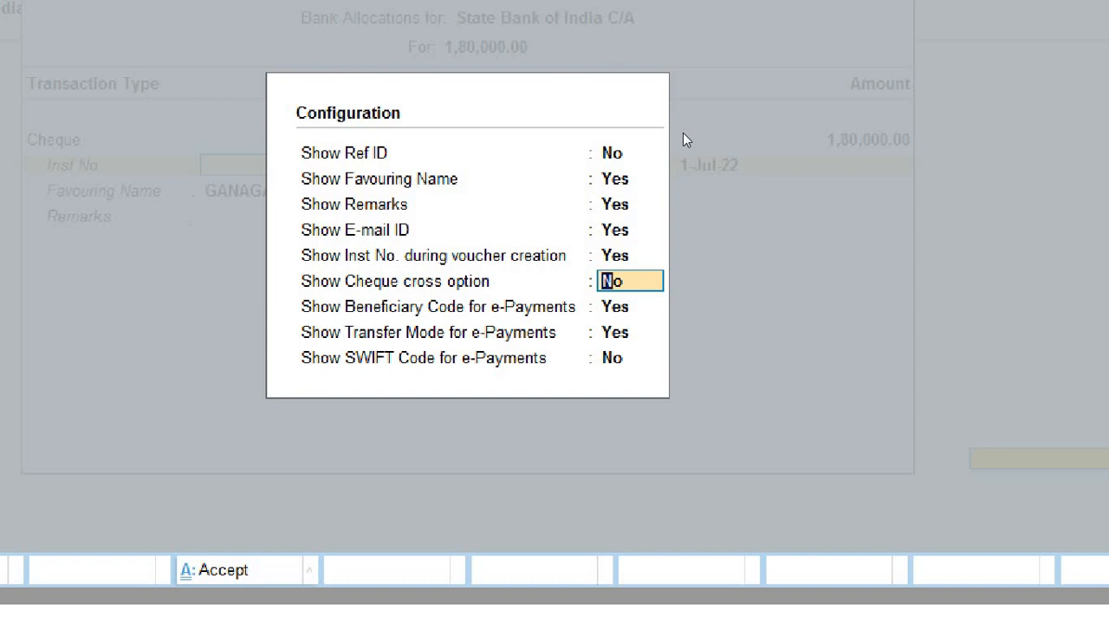
{"action": "key", "text": "Return"}
{"action": "key", "text": "Return"}
{"action": "key", "text": "Return"}
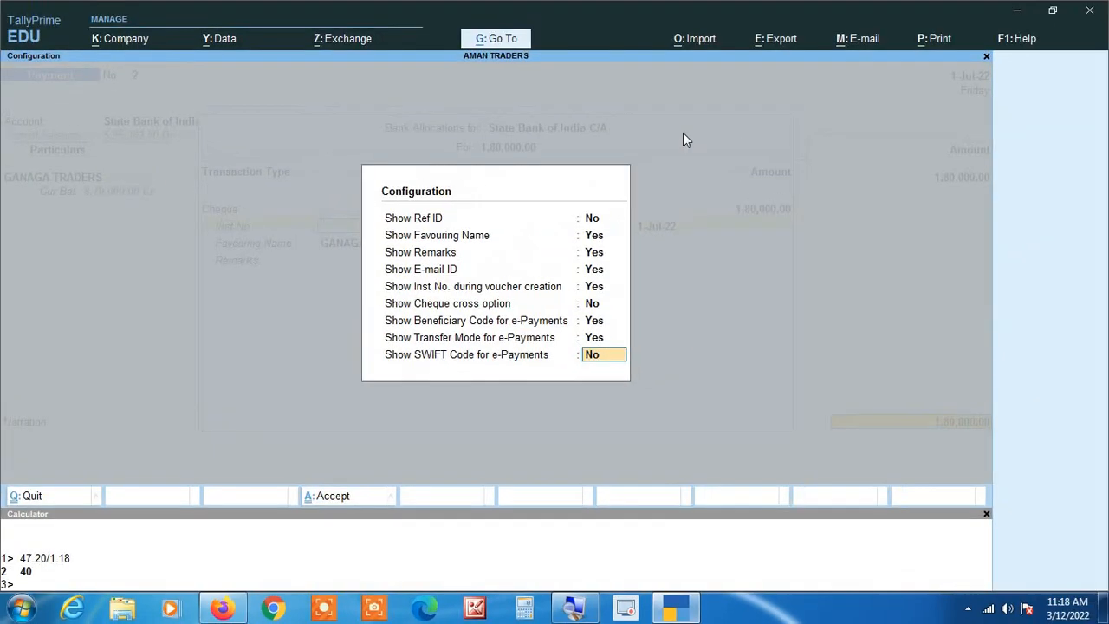
{"action": "key", "text": "Return"}
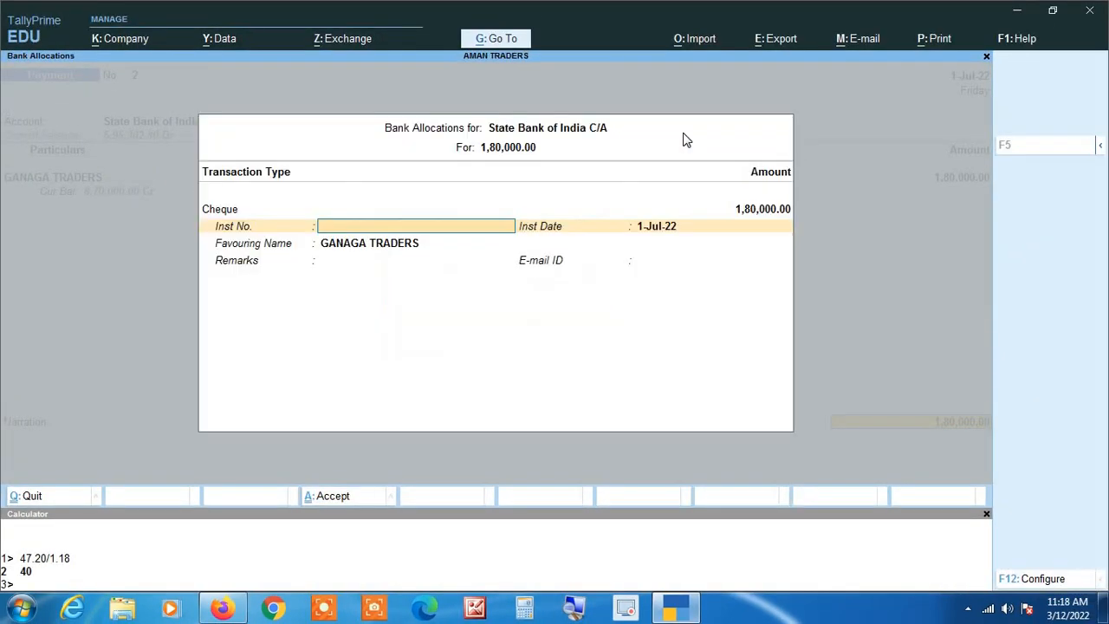
Step: Switch GANAGA TRADERS' allocation to e-Fund Transfer, keeping the full 1,80,000.00 amount
{"action": "left_click", "coordinate": [575, 609]}
{"action": "left_click", "coordinate": [624, 510]}
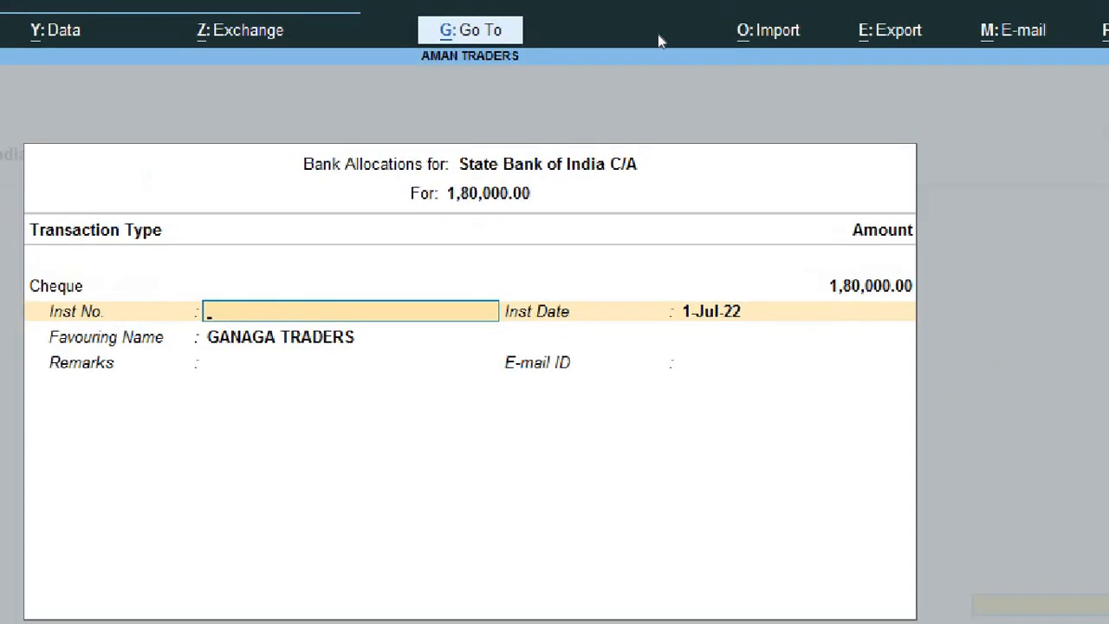
{"action": "key", "text": "BackSpace"}
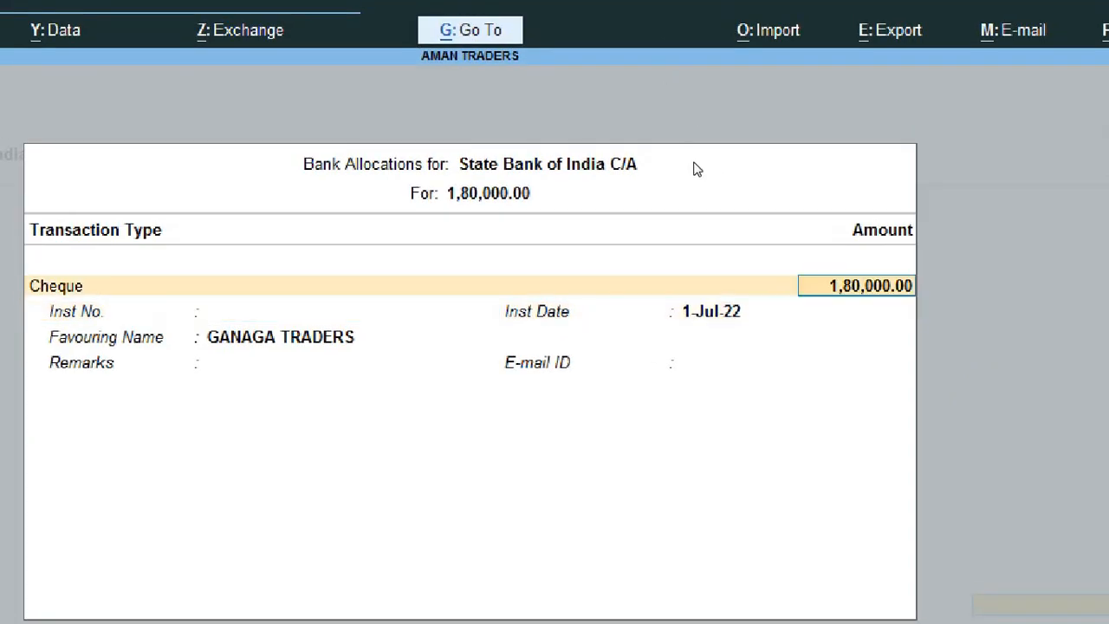
{"action": "key", "text": "BackSpace"}
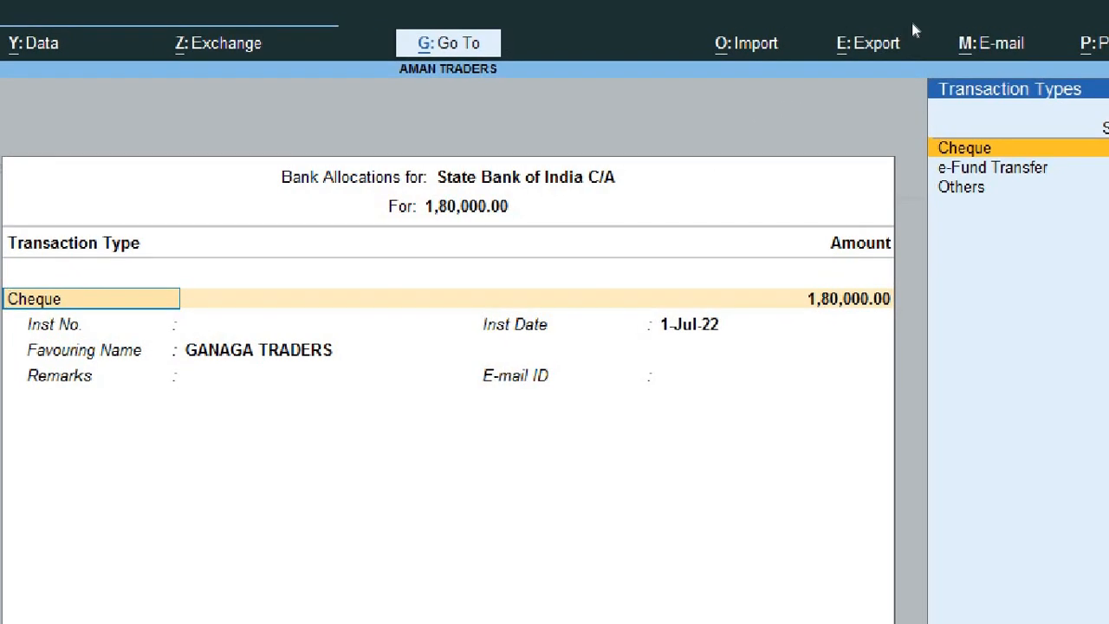
{"action": "key", "text": "Down"}
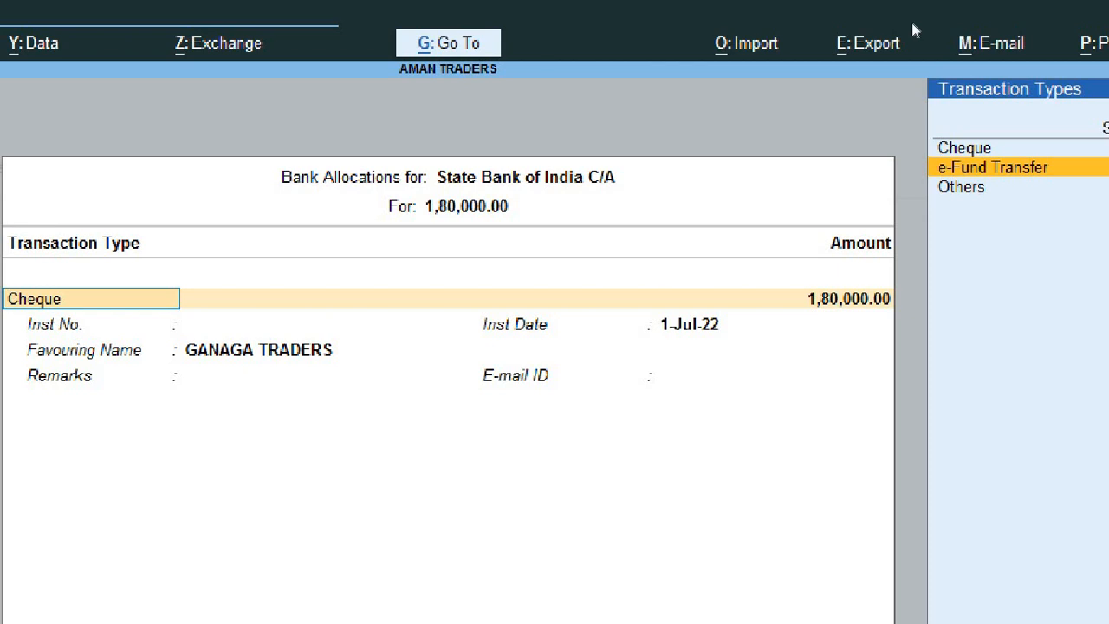
{"action": "key", "text": "Return"}
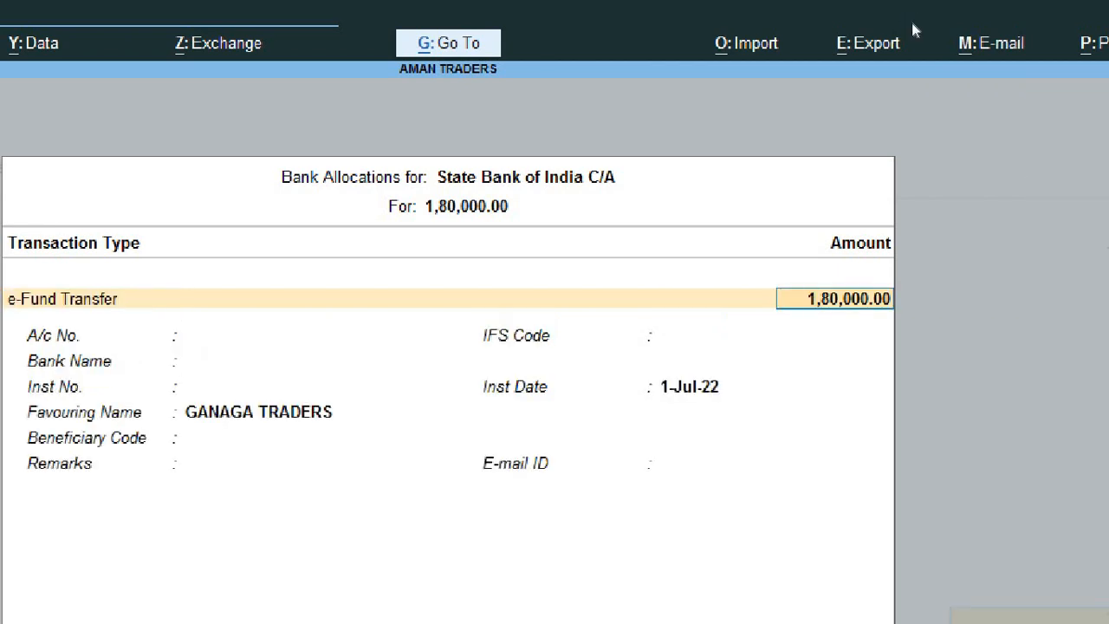
{"action": "key", "text": "Return"}
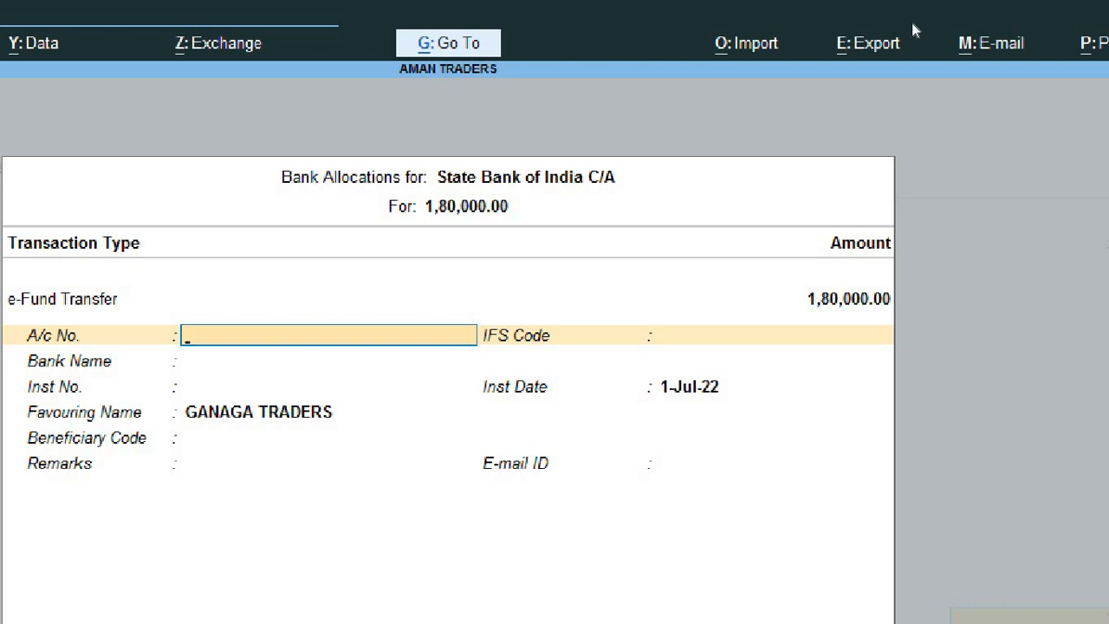
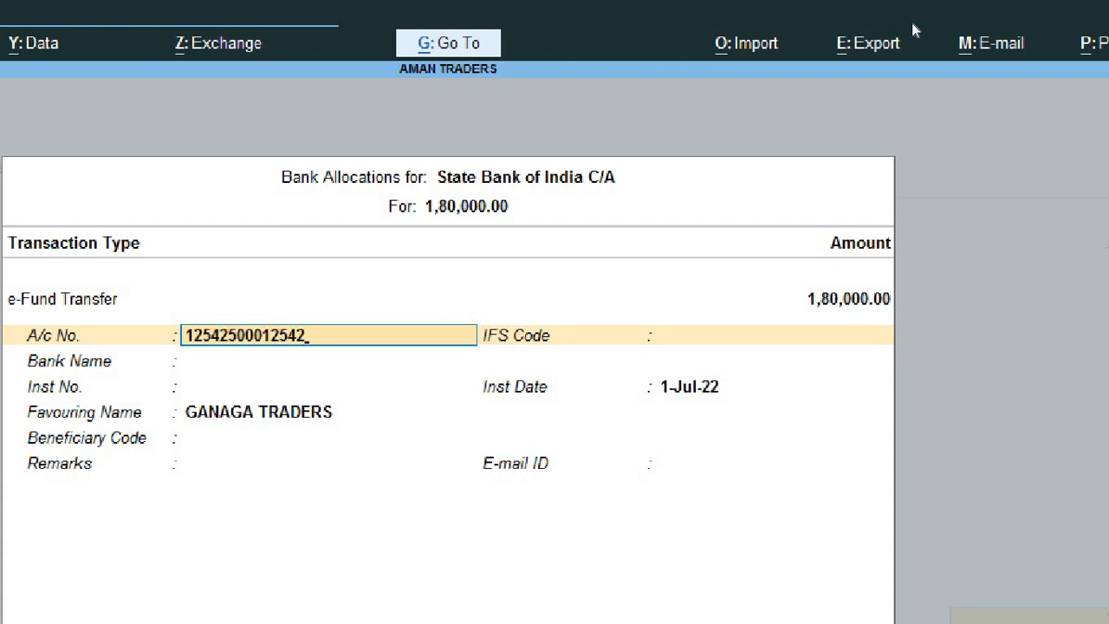
Step: Enter the beneficiary's bank account number and IFS code SBIN0125387
{"action": "key", "text": "Return"}
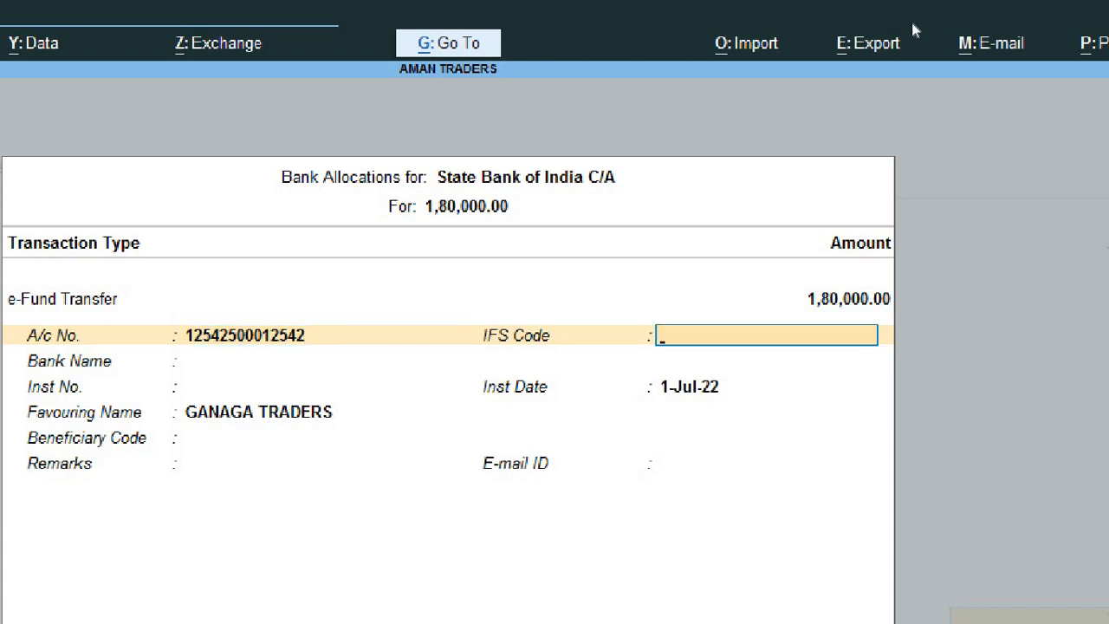
{"action": "type", "text": "SBIN0125387"}
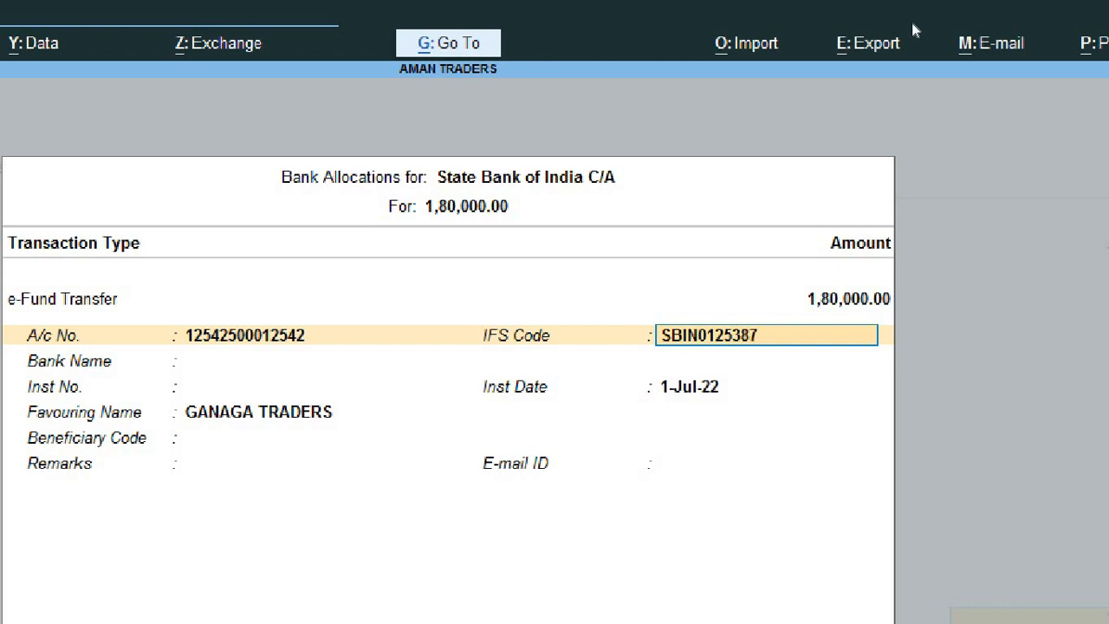
{"action": "key", "text": "Return"}
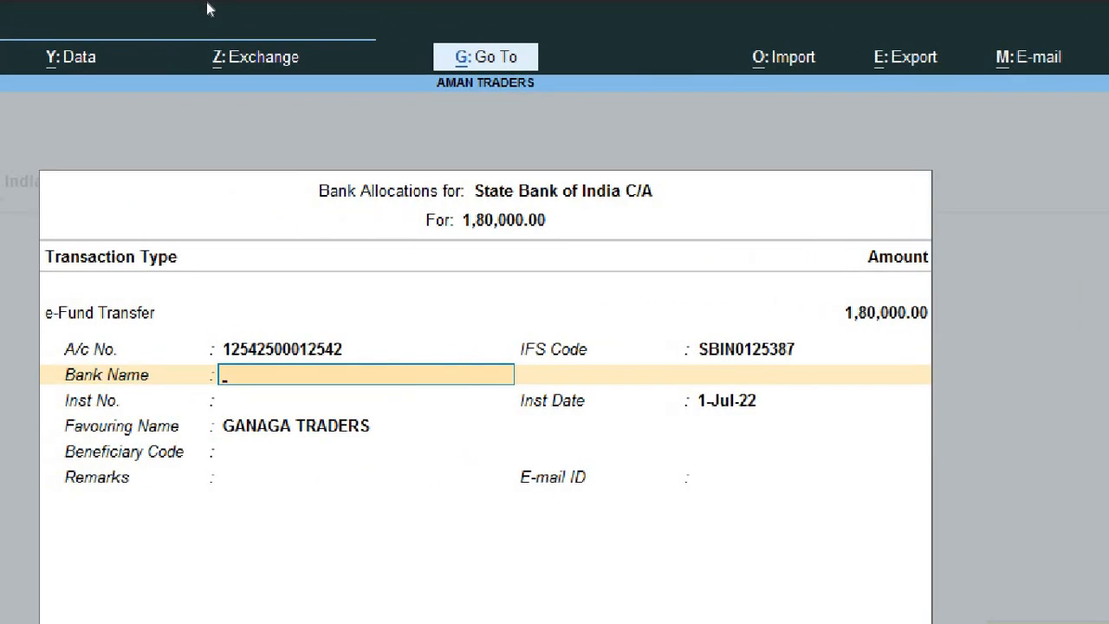
Step: Set the bank name to State Bank of India through the Specify Bank Name option
{"action": "type", "text": "A"}
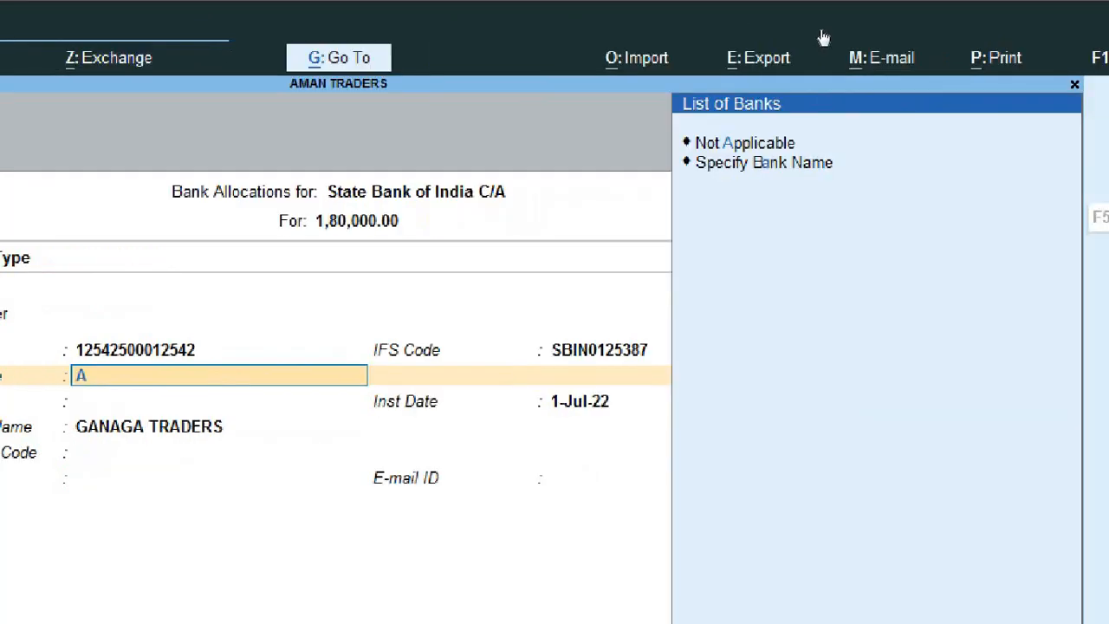
{"action": "key", "text": "Down"}
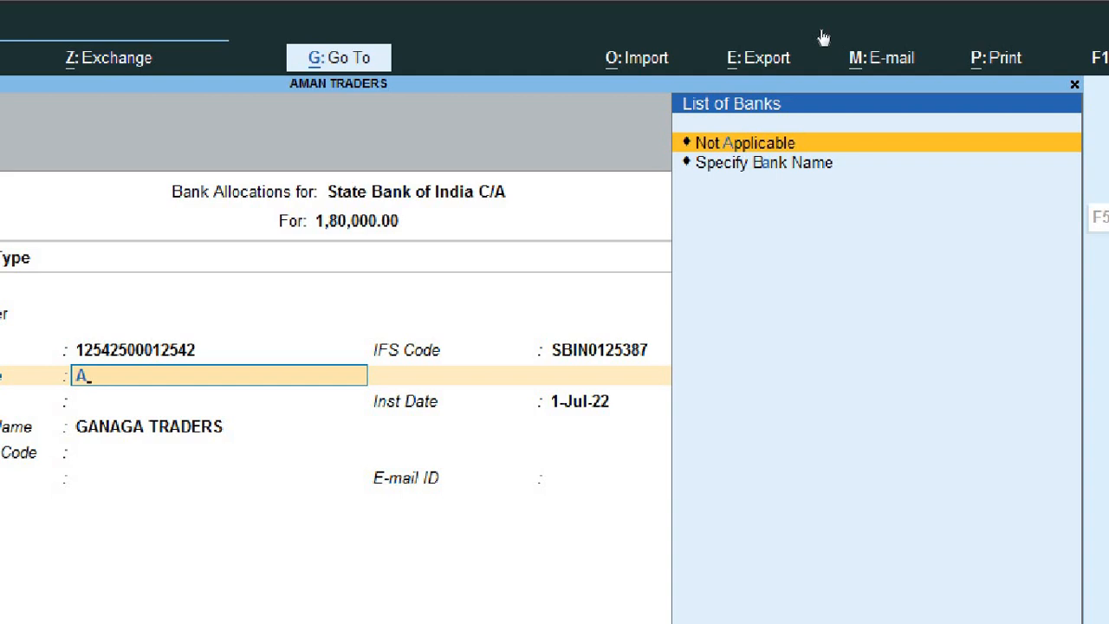
{"action": "key", "text": "Down"}
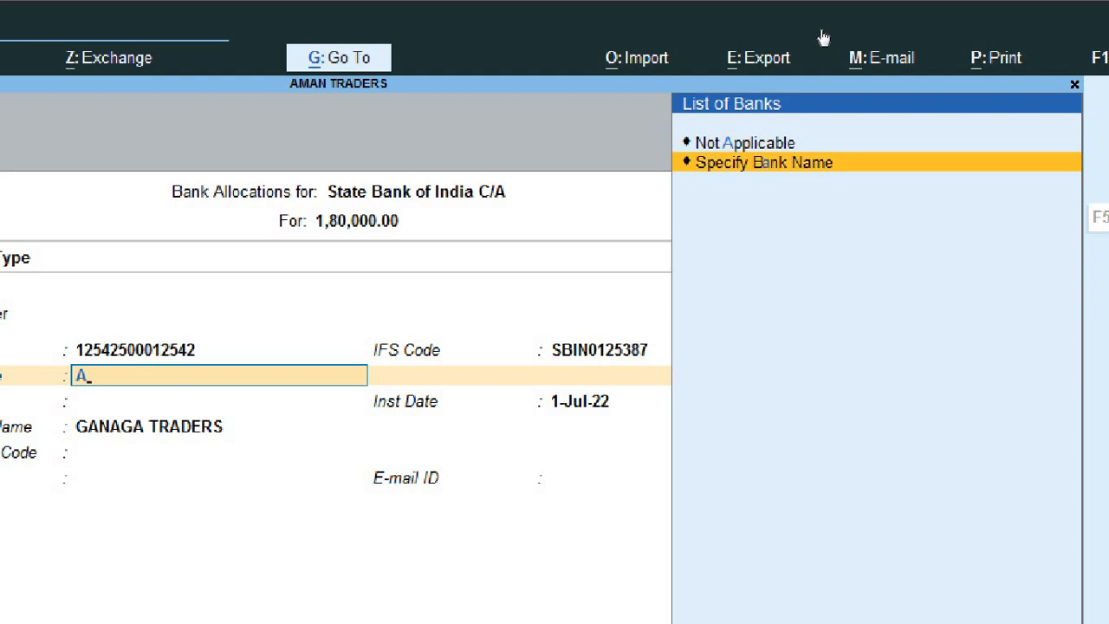
{"action": "key", "text": "BackSpace"}
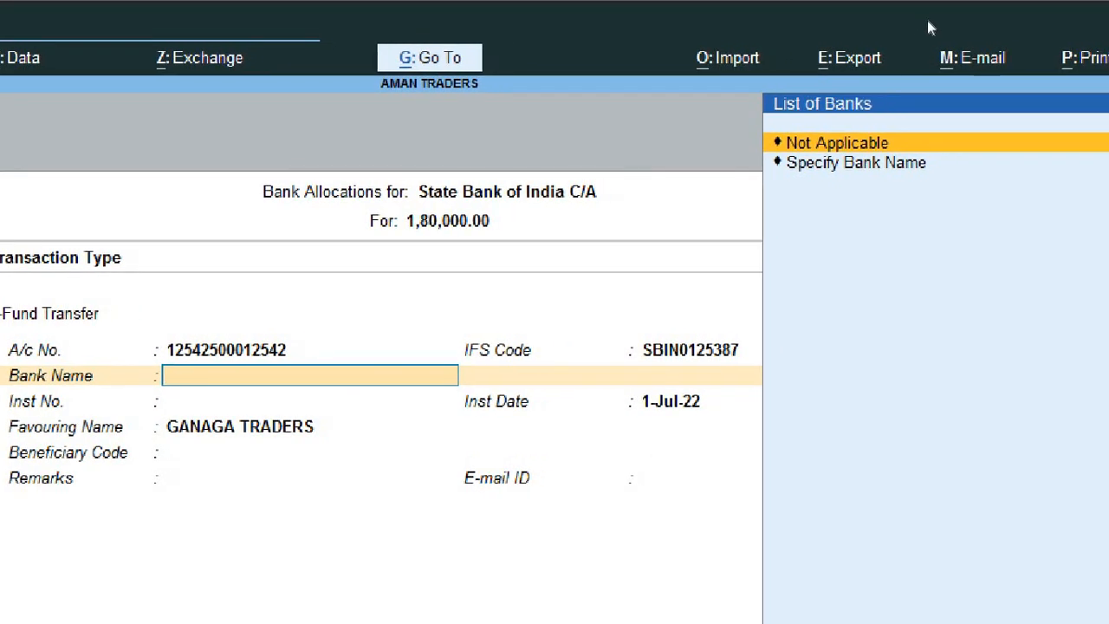
{"action": "key", "text": "Down"}
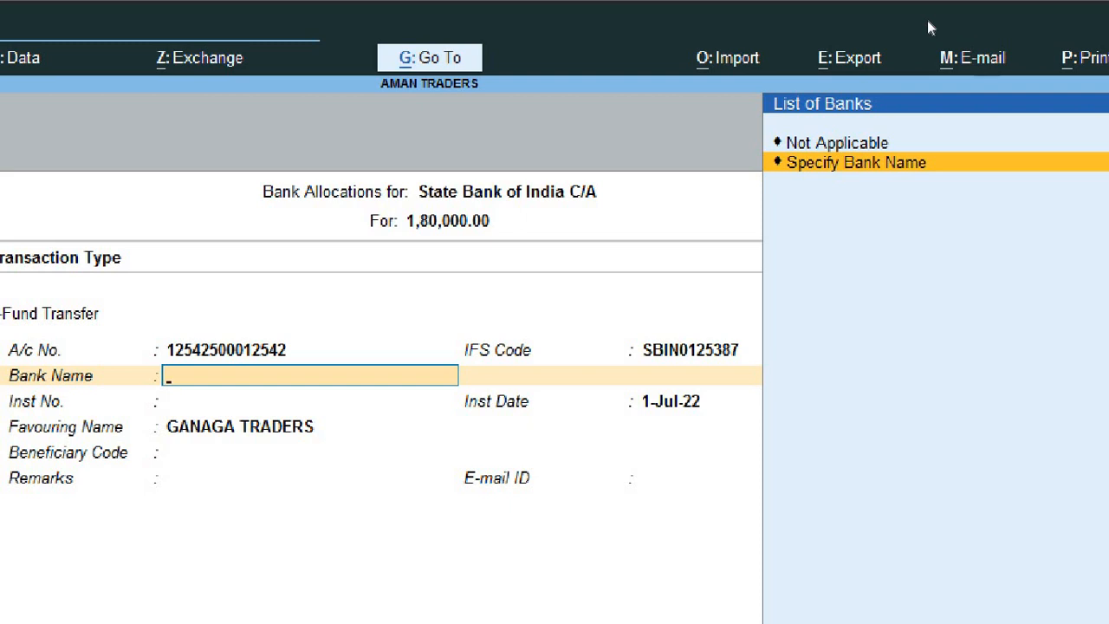
{"action": "key", "text": "Return"}
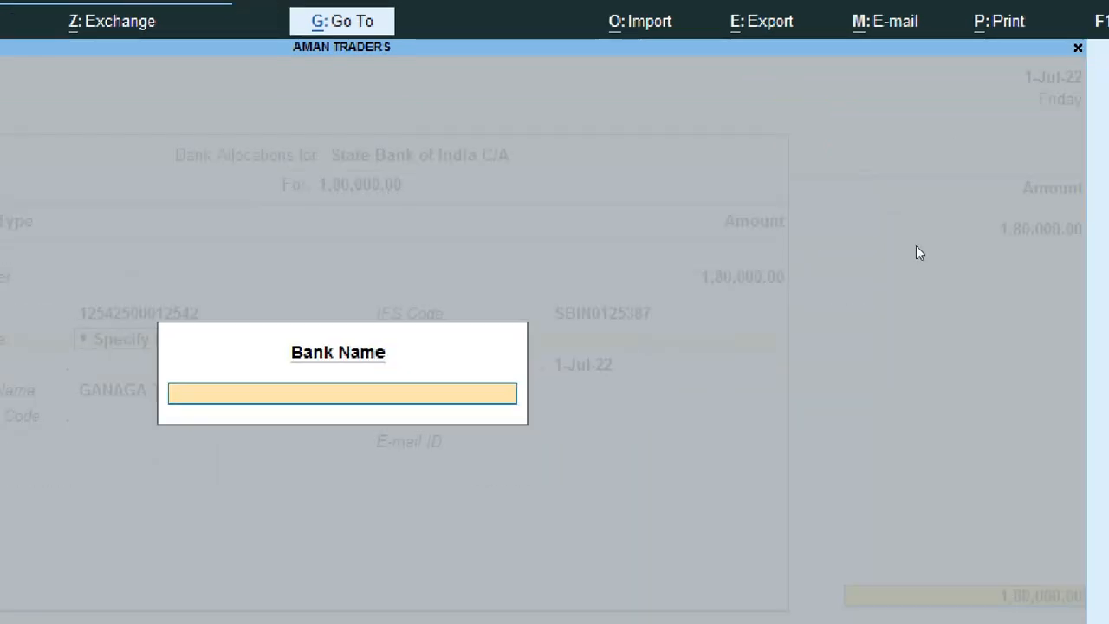
{"action": "type", "text": "State"}
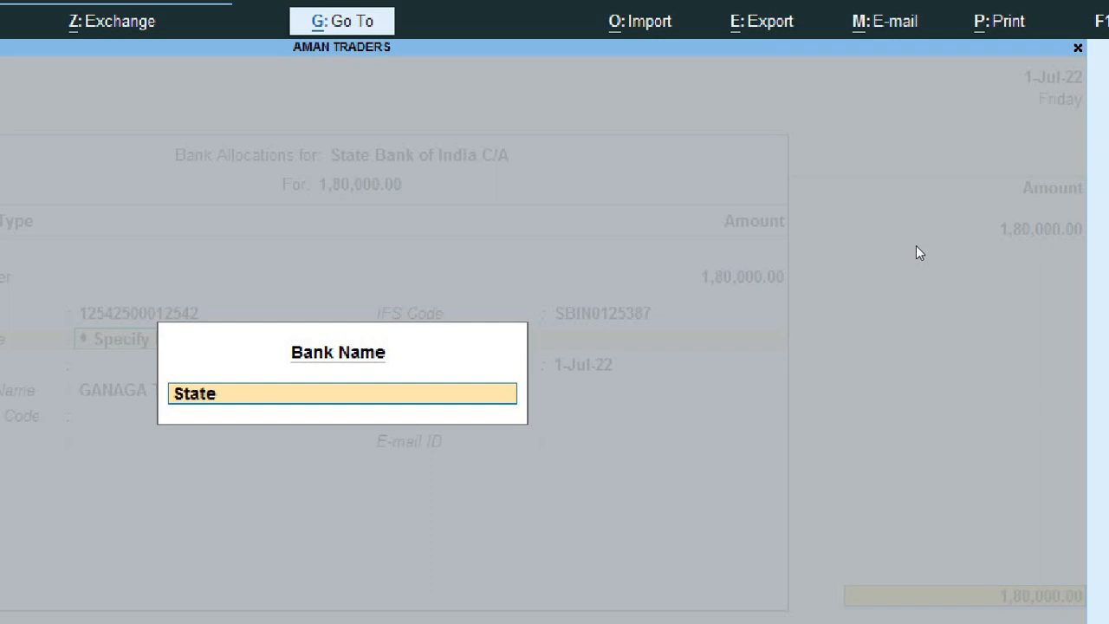
{"action": "type", "text": " Bank of "}
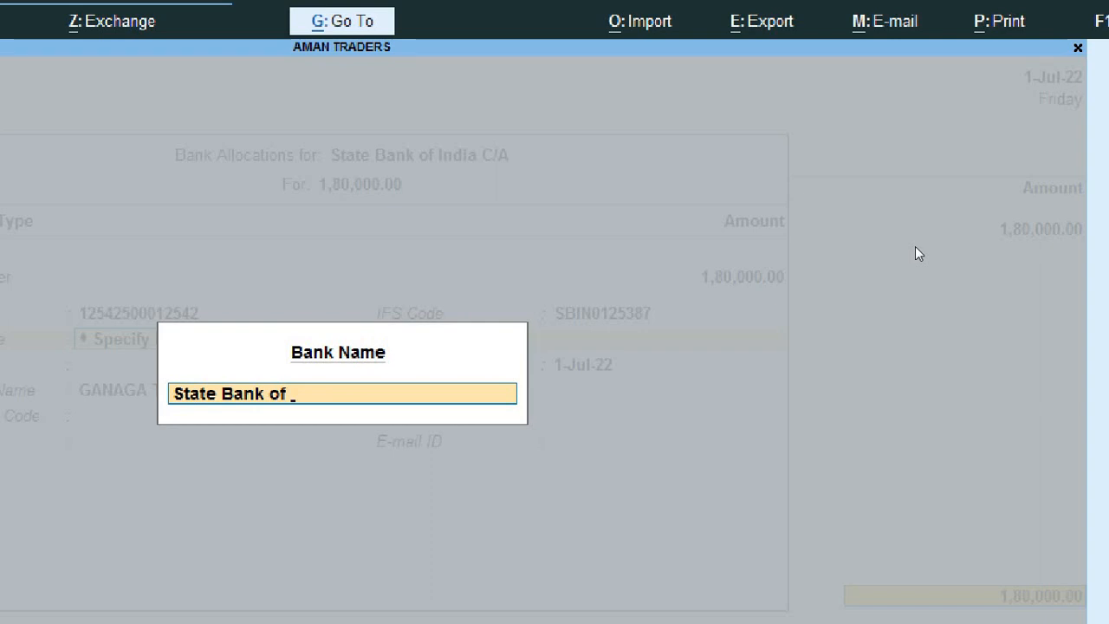
{"action": "type", "text": "i"}
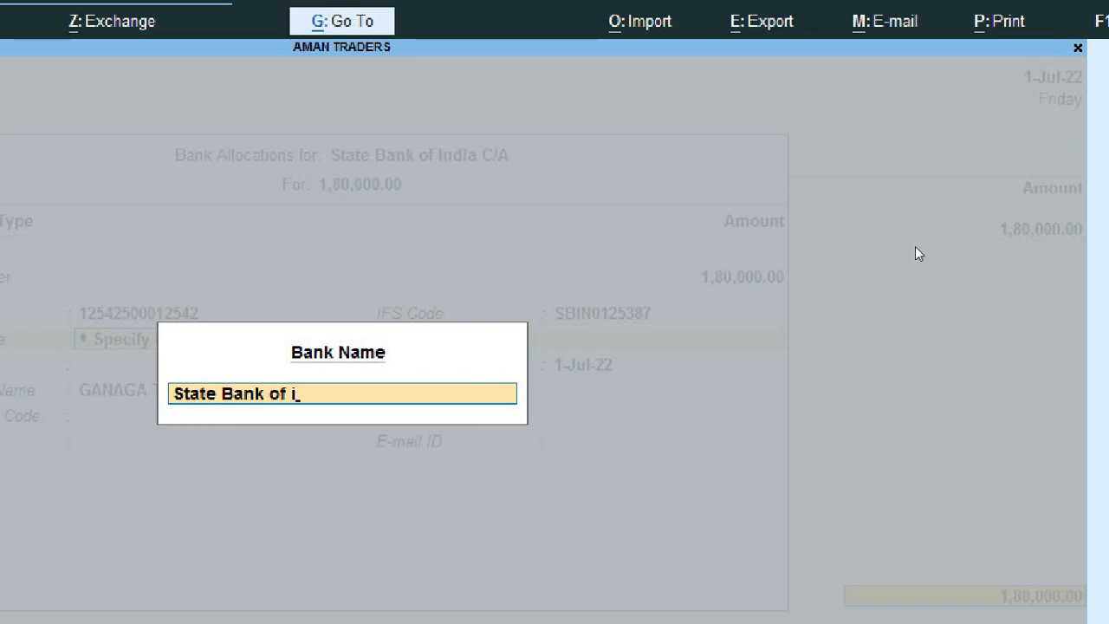
{"action": "type", "text": "ndia"}
{"action": "key", "text": "Return"}
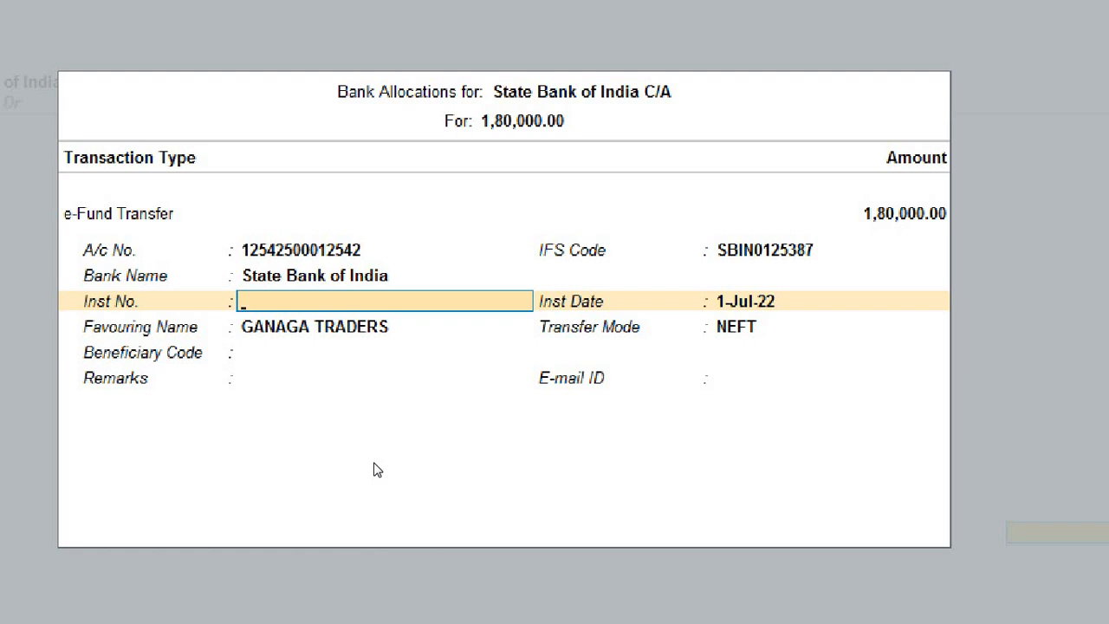
Step: Enter instrument number 245821, keep favouring GANAGA TRADERS, leave beneficiary code blank, and close allocation
{"action": "type", "text": "245821"}
{"action": "key", "text": "Return"}
{"action": "key", "text": "Return"}
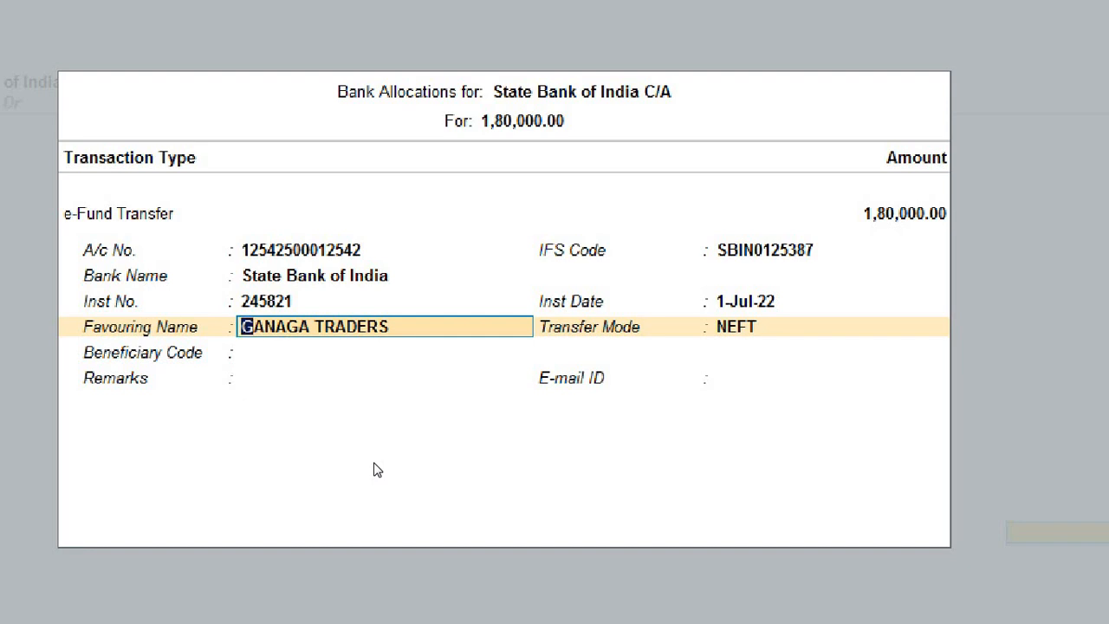
{"action": "key", "text": "Return"}
{"action": "key", "text": "Up"}
{"action": "key", "text": "Return"}
{"action": "key", "text": "Up"}
{"action": "key", "text": "Return"}
{"action": "key", "text": "Up"}
{"action": "key", "text": "Return"}
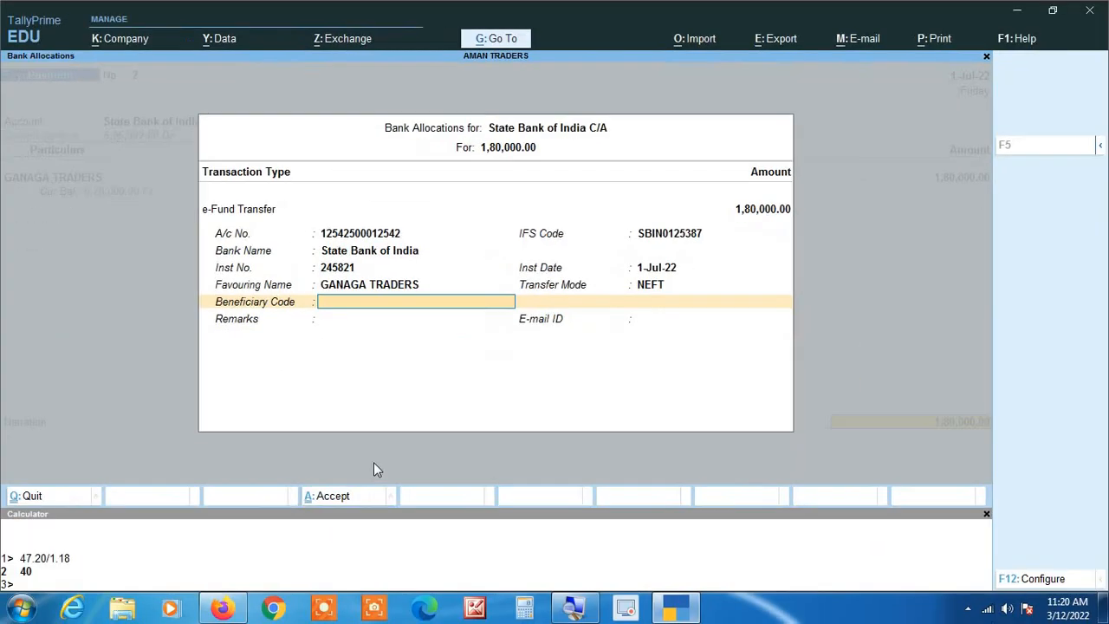
{"action": "key", "text": "Return"}
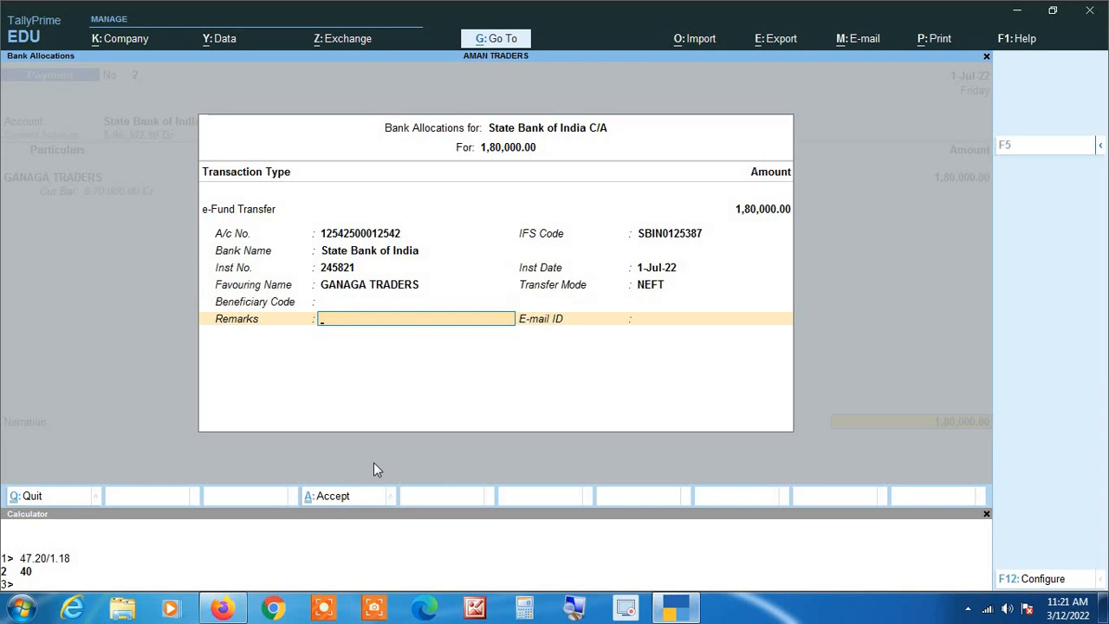
{"action": "key", "text": "Return"}
{"action": "key", "text": "Return"}
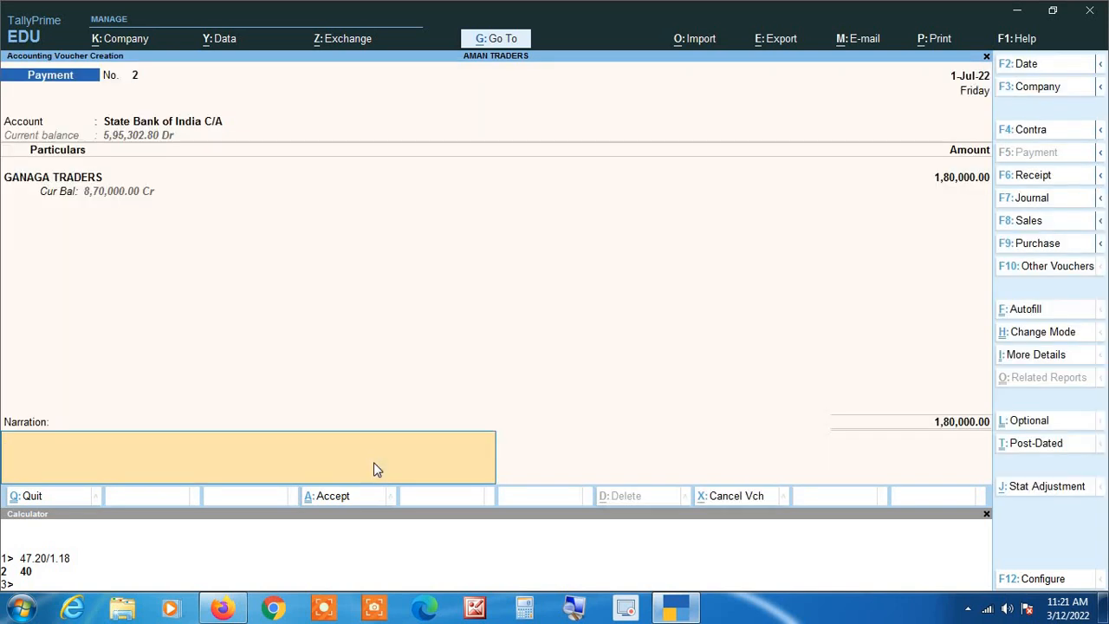
Step: Add a Bank Charges line of 4.72 below the GANAGA TRADERS amount
{"action": "key", "text": "BackSpace"}
{"action": "key", "text": "BackSpace"}
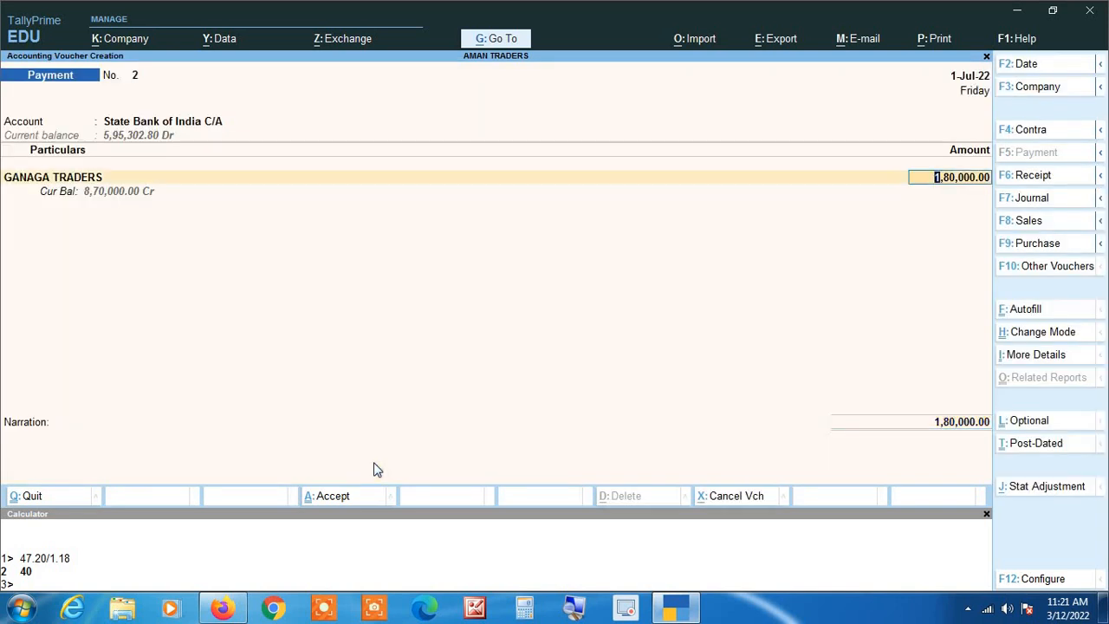
{"action": "key", "text": "Return"}
{"action": "type", "text": "Bank"}
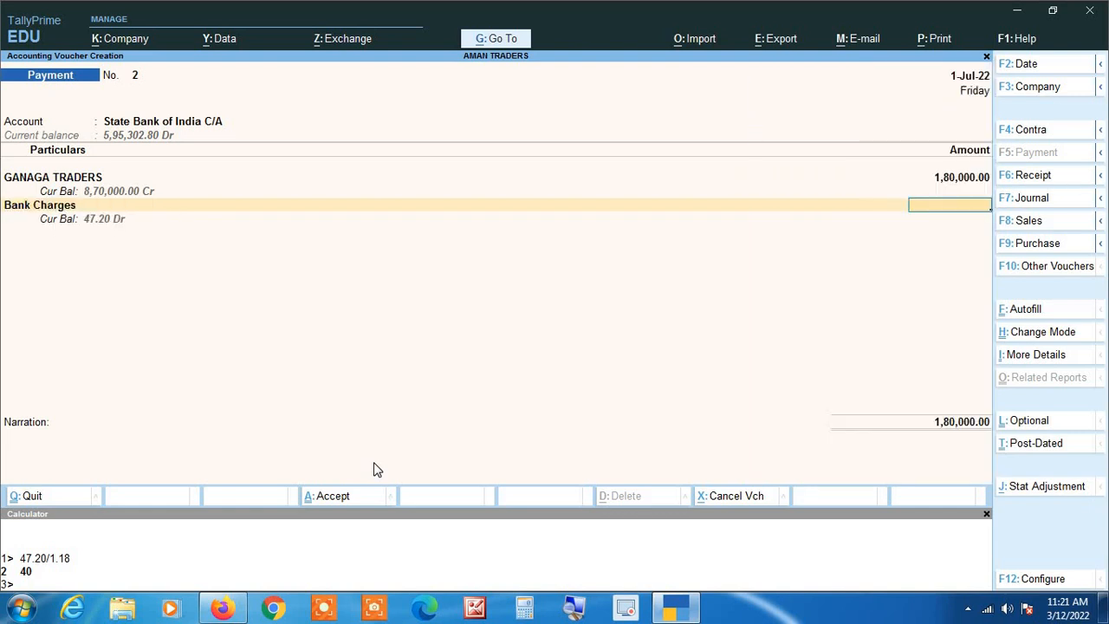
{"action": "type", "text": "4.72"}
{"action": "key", "text": "Return"}
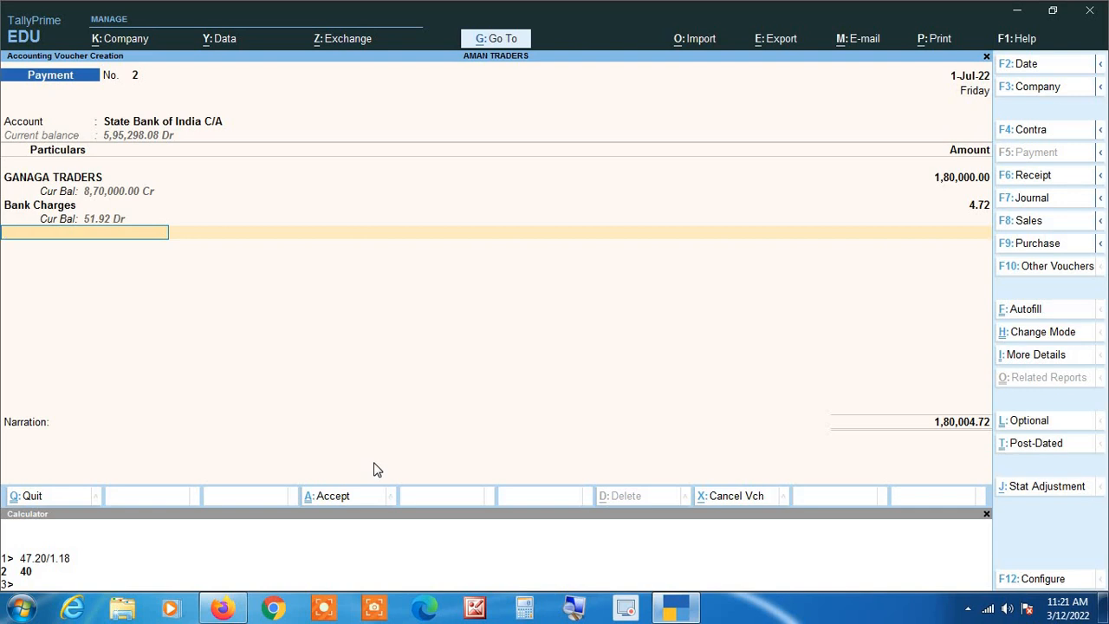
Step: Pass through the bank allocations and accept Payment voucher No. 2
{"action": "key", "text": "Return"}
{"action": "key", "text": "Return"}
{"action": "key", "text": "Return"}
{"action": "key", "text": "Return"}
{"action": "key", "text": "Return"}
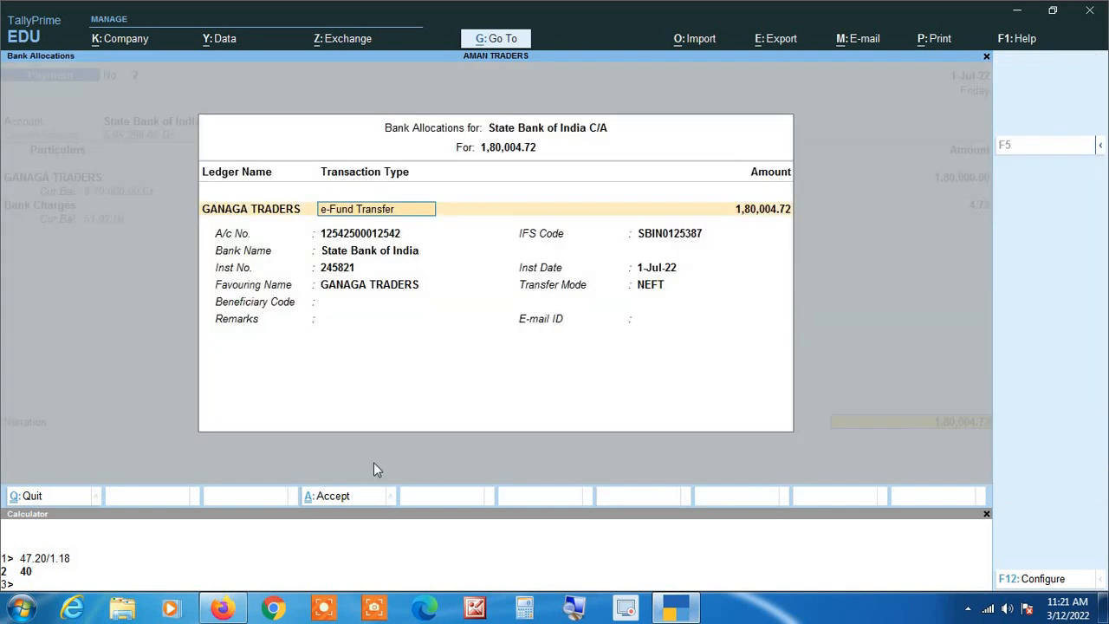
{"action": "key", "text": "Return"}
{"action": "key", "text": "Return"}
{"action": "key", "text": "Return"}
{"action": "key", "text": "Return"}
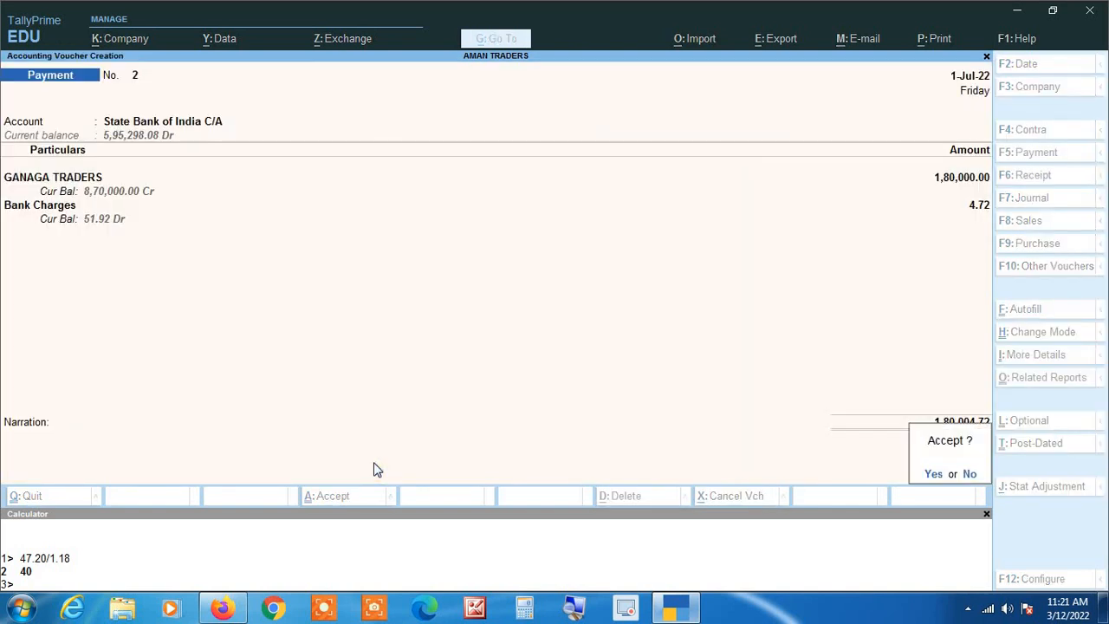
{"action": "key", "text": "Return"}
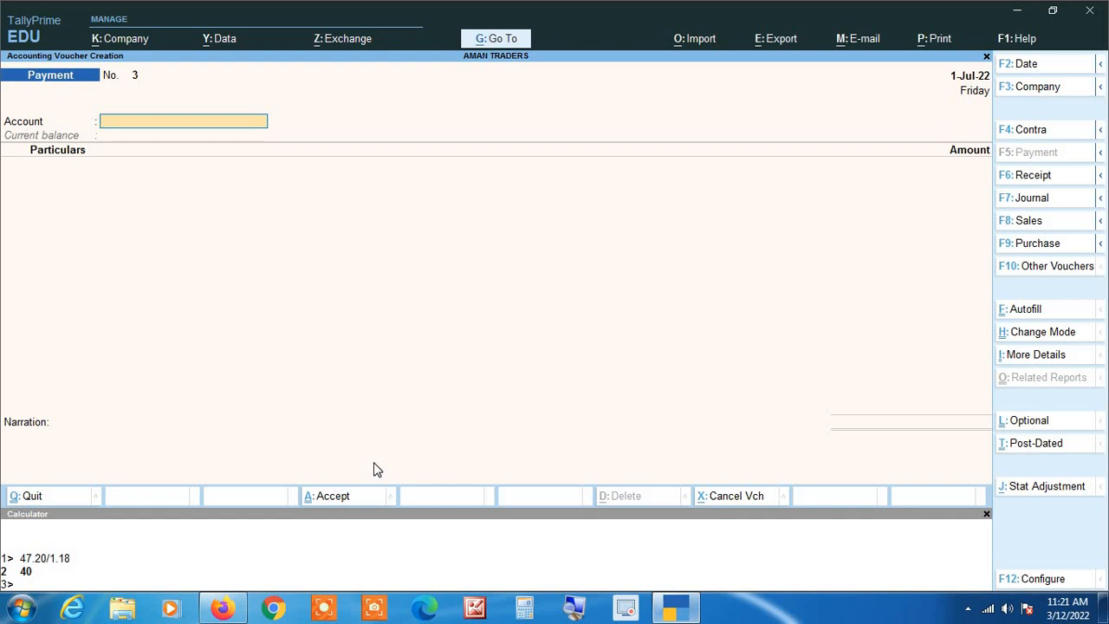
Step: Switch to Receipt with State Bank of India C/A as account, Rajat Traders as party, amount 2,50,000
{"action": "key", "text": "F6"}
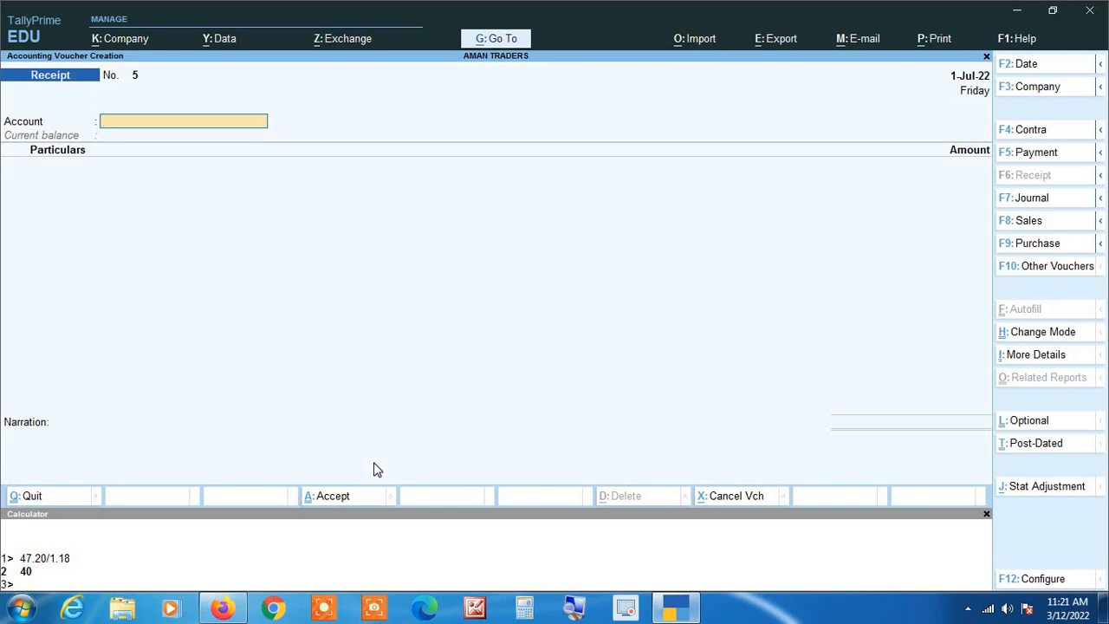
{"action": "type", "text": "Sta"}
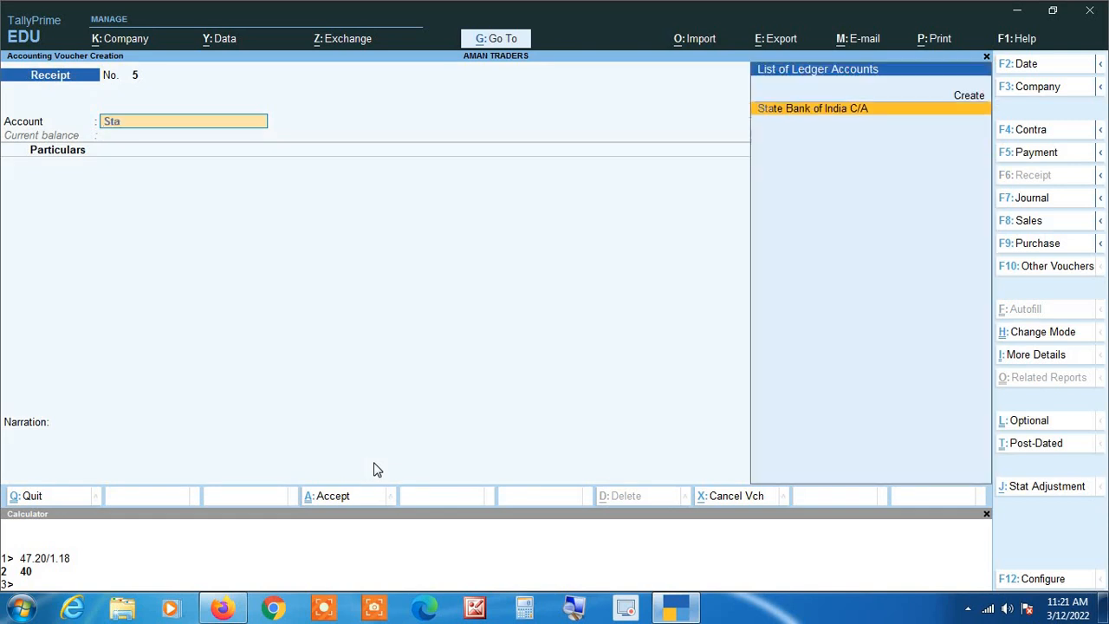
{"action": "key", "text": "Return"}
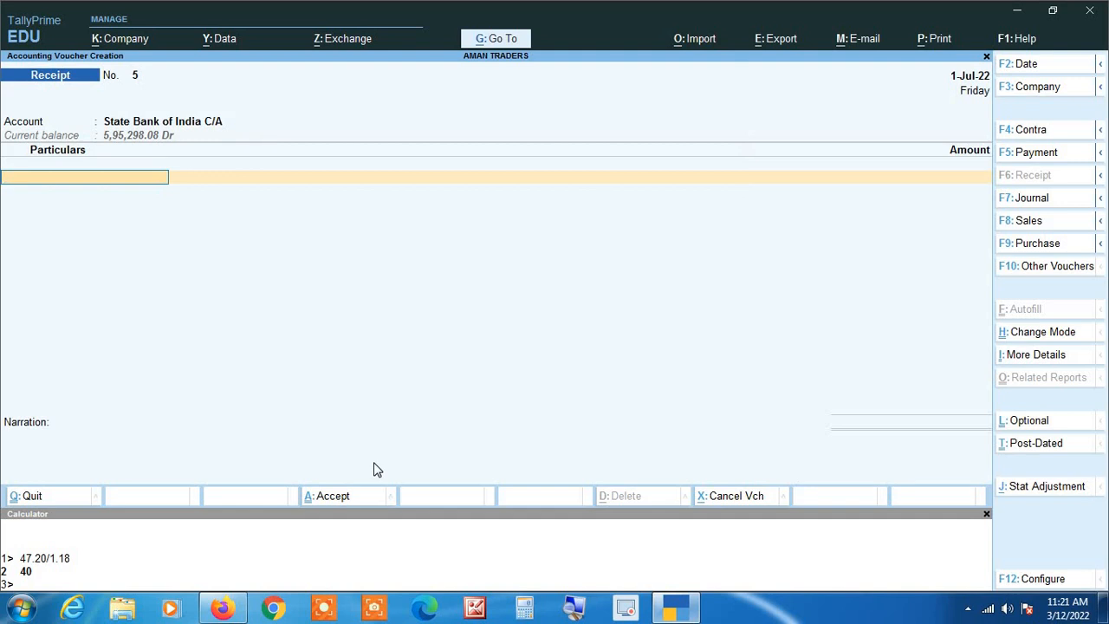
{"action": "type", "text": "Raj"}
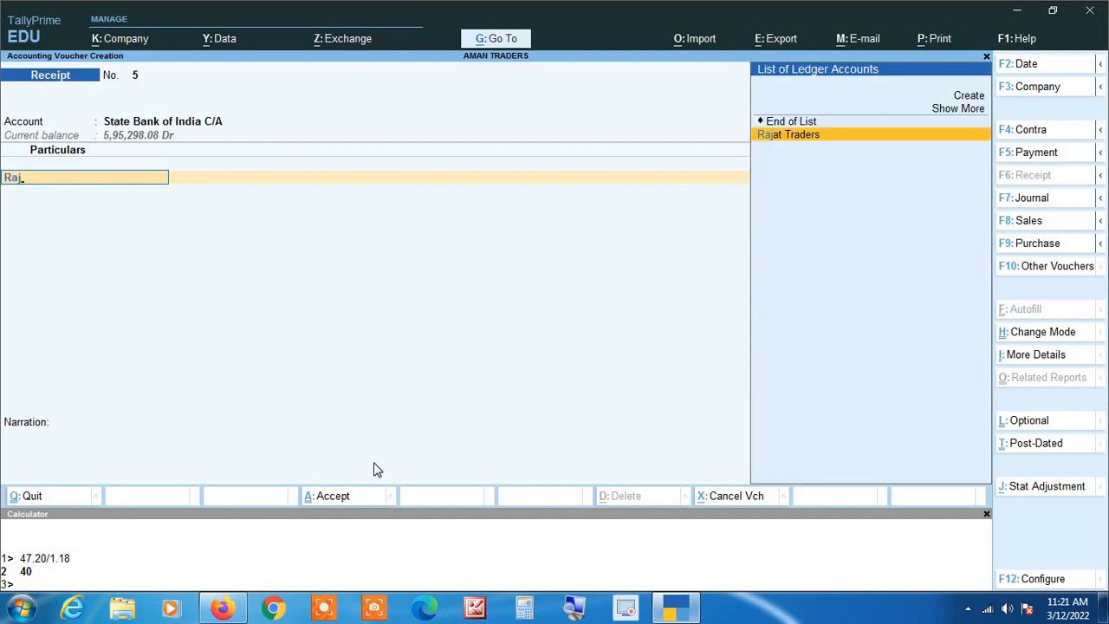
{"action": "key", "text": "Return"}
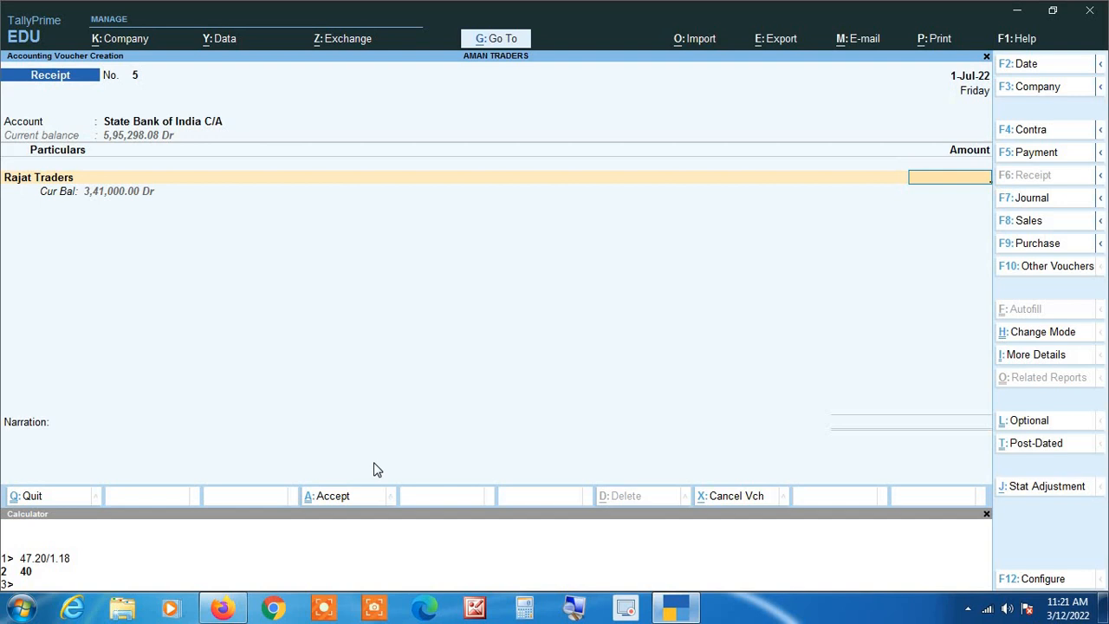
{"action": "type", "text": "15000"}
{"action": "key", "text": "BackSpace"}
{"action": "key", "text": "BackSpace"}
{"action": "key", "text": "BackSpace"}
{"action": "key", "text": "BackSpace"}
{"action": "key", "text": "BackSpace"}
{"action": "type", "text": "250000"}
{"action": "key", "text": "Return"}
{"action": "key", "text": "Return"}
{"action": "key", "text": "Return"}
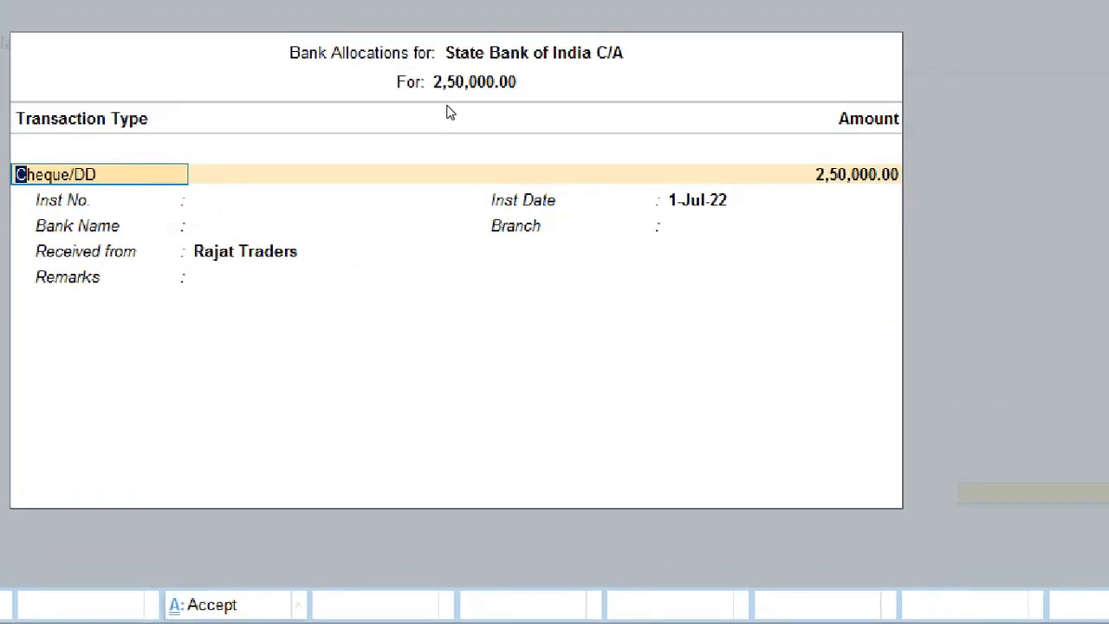
Step: Set the allocation to e-Fund Transfer, instrument number 485725, keep the date, choose Specify Bank Name
{"action": "key", "text": "BackSpace"}
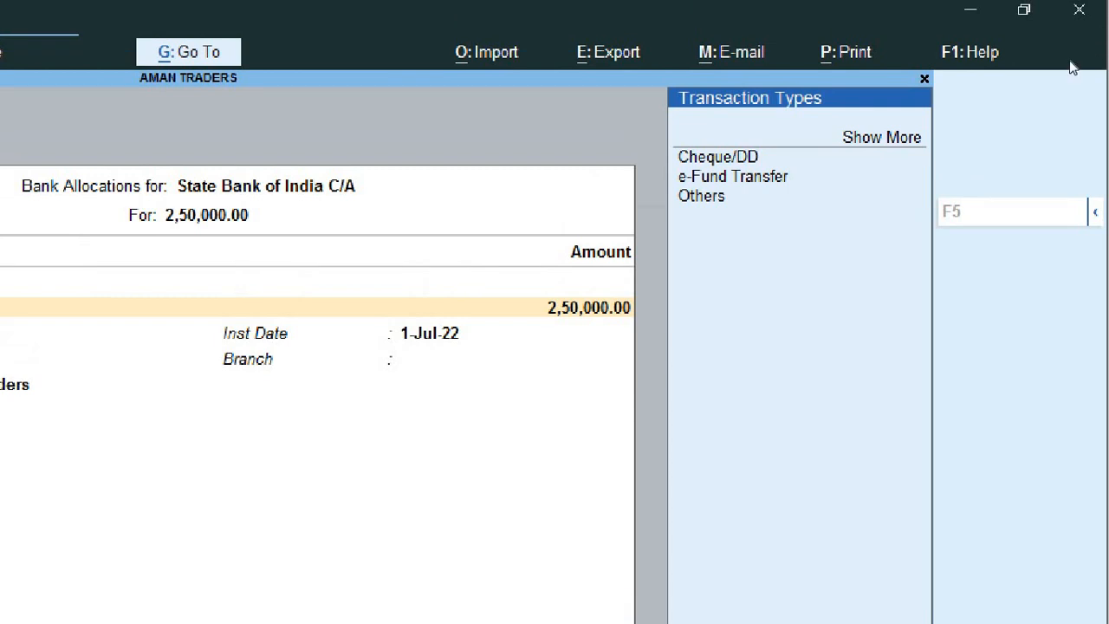
{"action": "key", "text": "Down"}
{"action": "key", "text": "Down"}
{"action": "key", "text": "Return"}
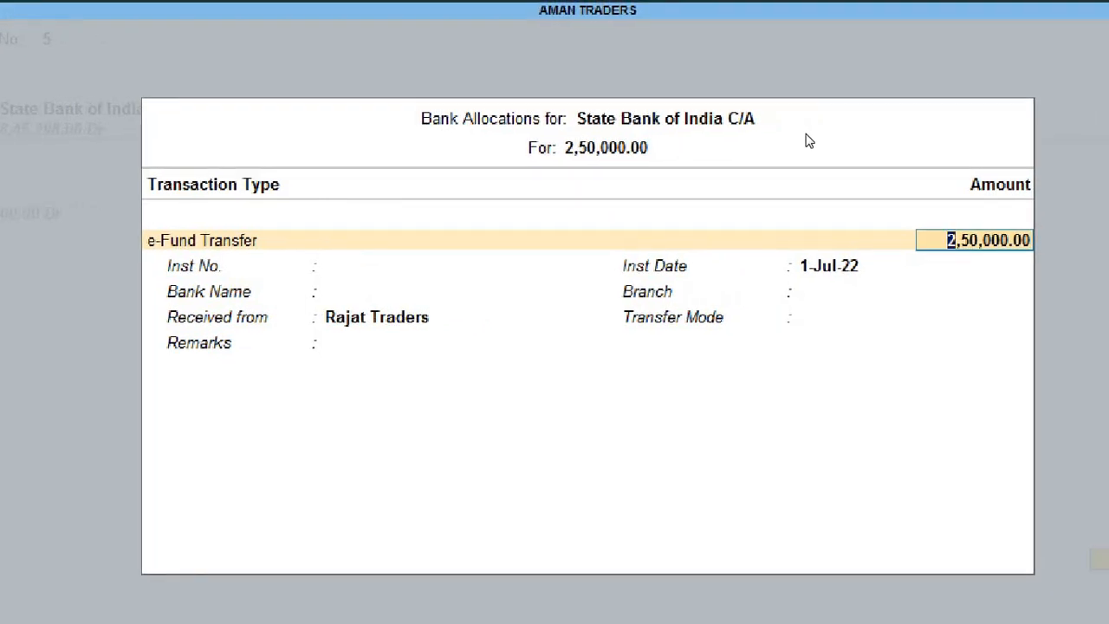
{"action": "key", "text": "Return"}
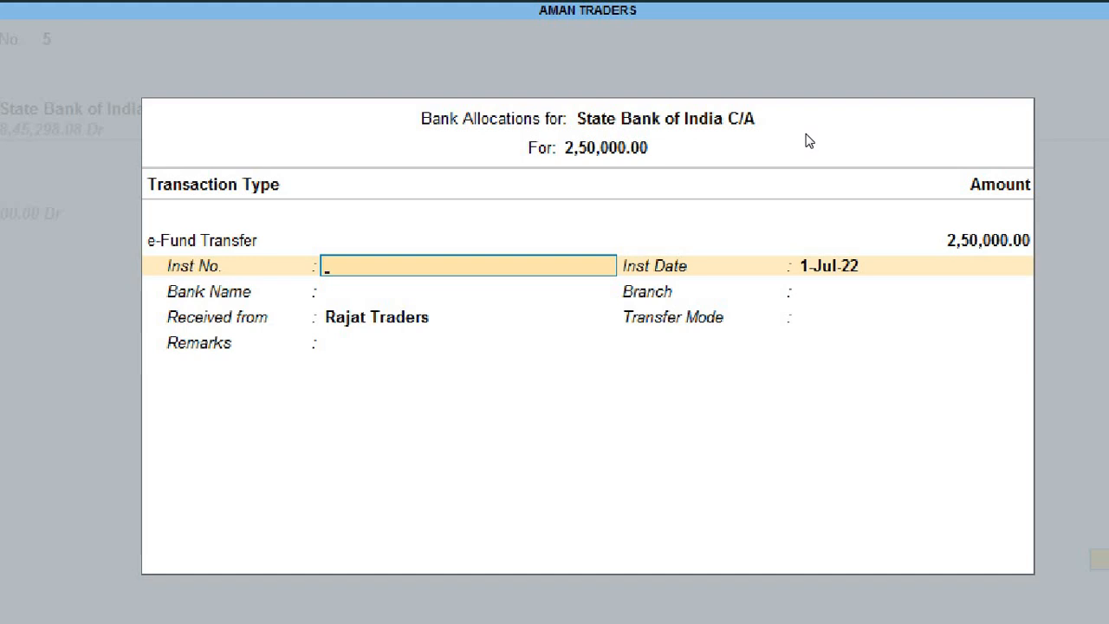
{"action": "type", "text": "485725"}
{"action": "key", "text": "Return"}
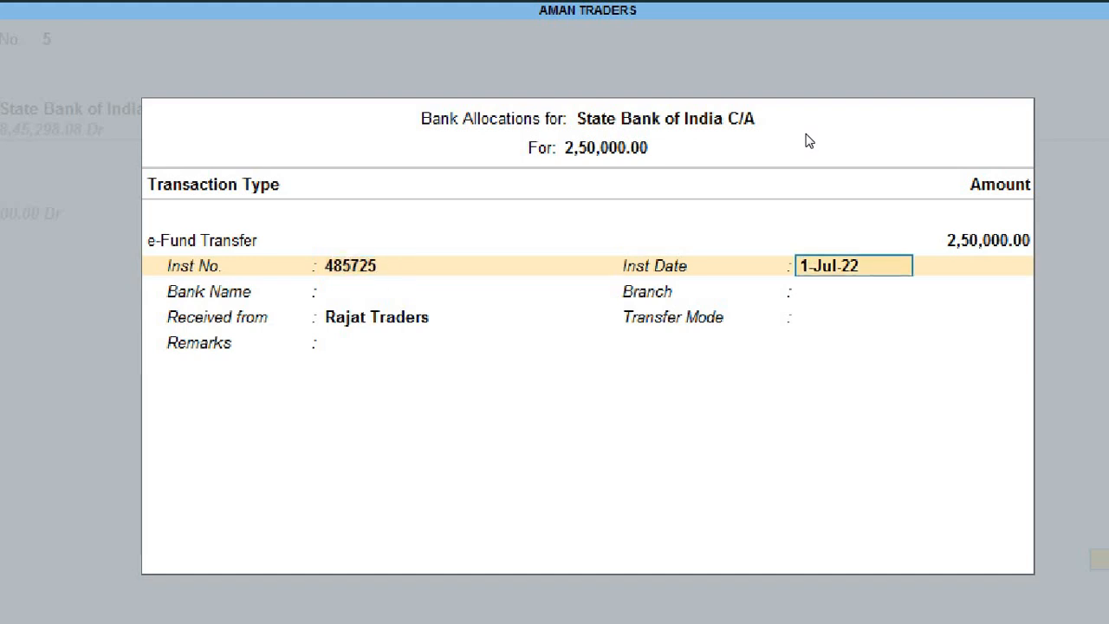
{"action": "key", "text": "Return"}
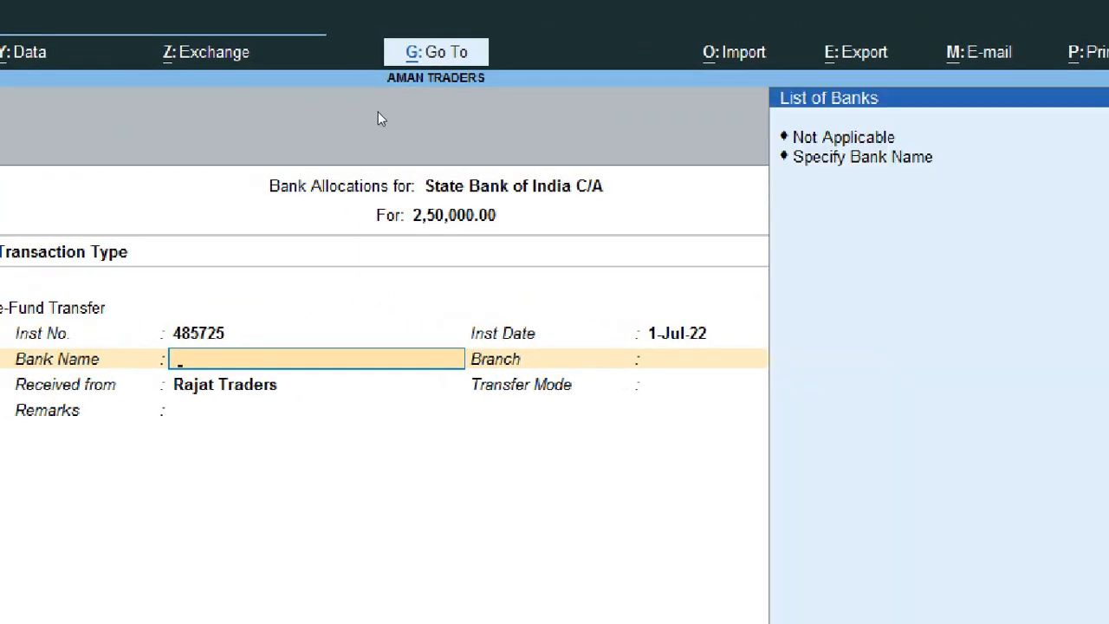
{"action": "key", "text": "Down"}
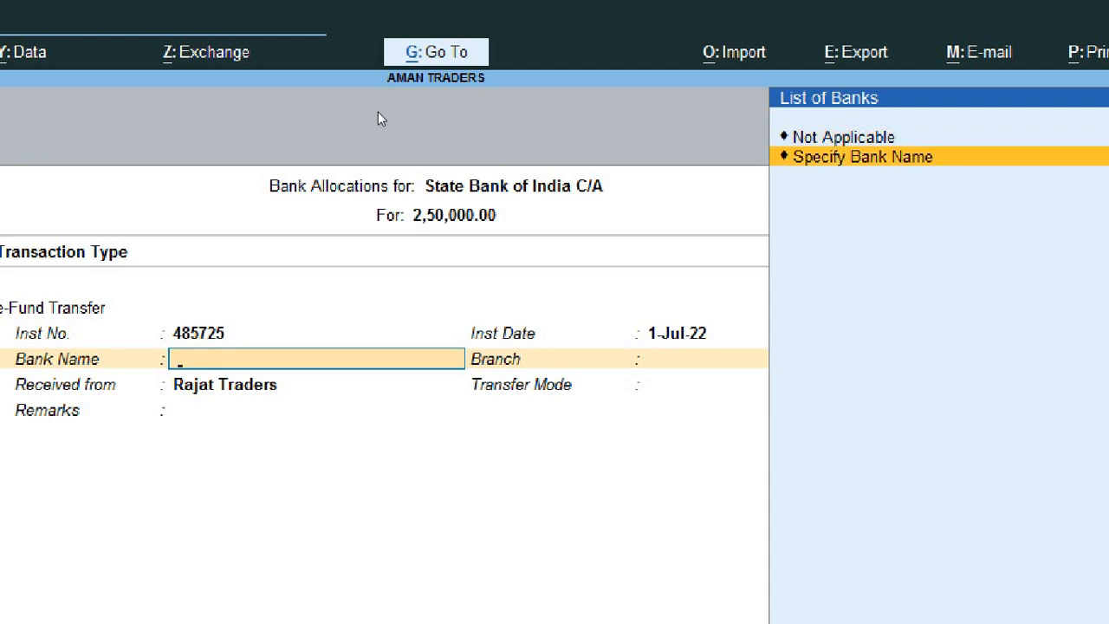
{"action": "key", "text": "Return"}
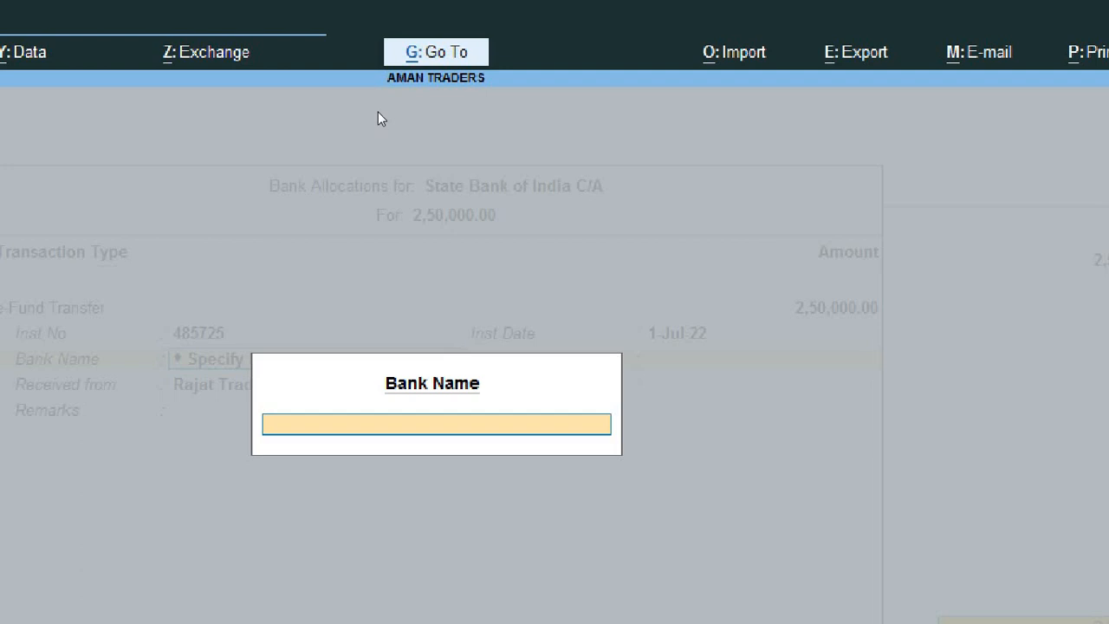
Step: Enter Hdfc Bank as bank name, Indore as branch, and NEFT as transfer mode
{"action": "type", "text": "Hdfc bank"}
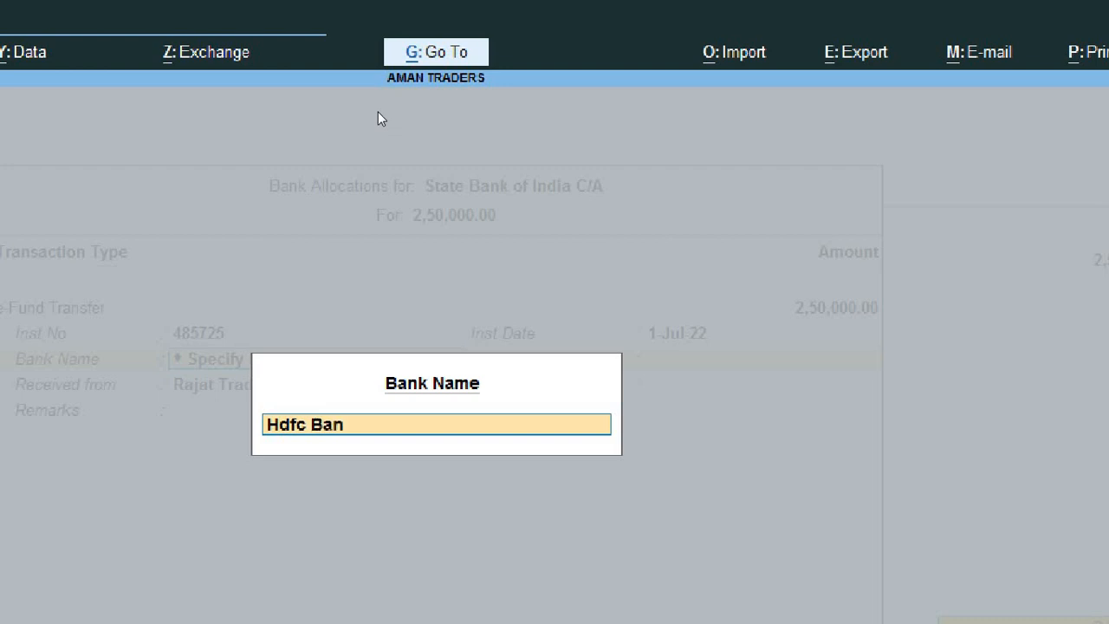
{"action": "key", "text": "Return"}
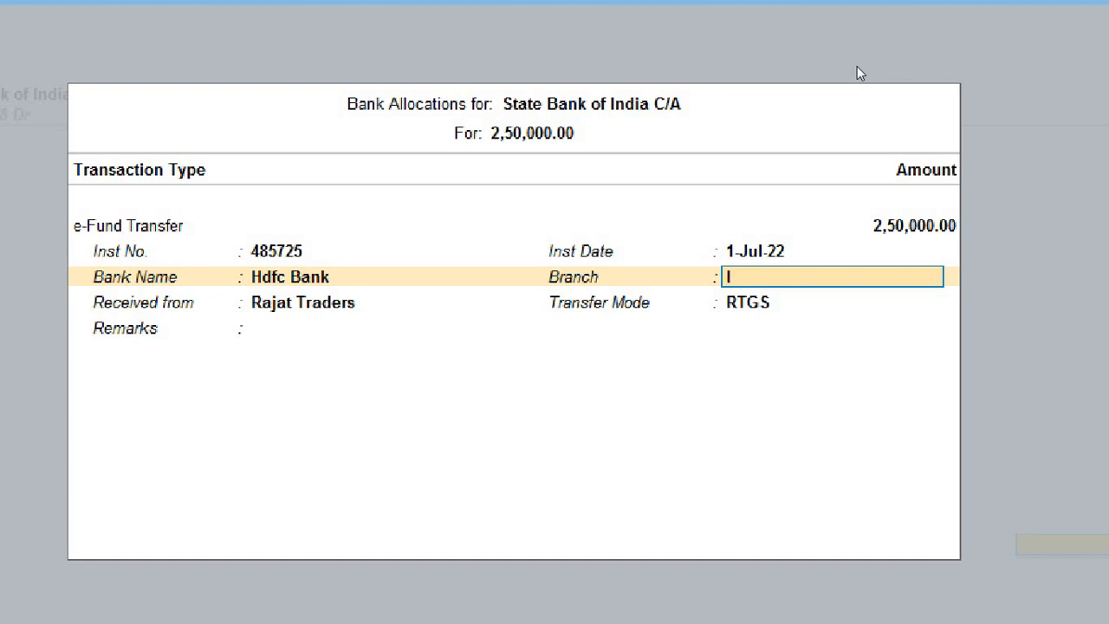
{"action": "type", "text": "ndore"}
{"action": "key", "text": "Return"}
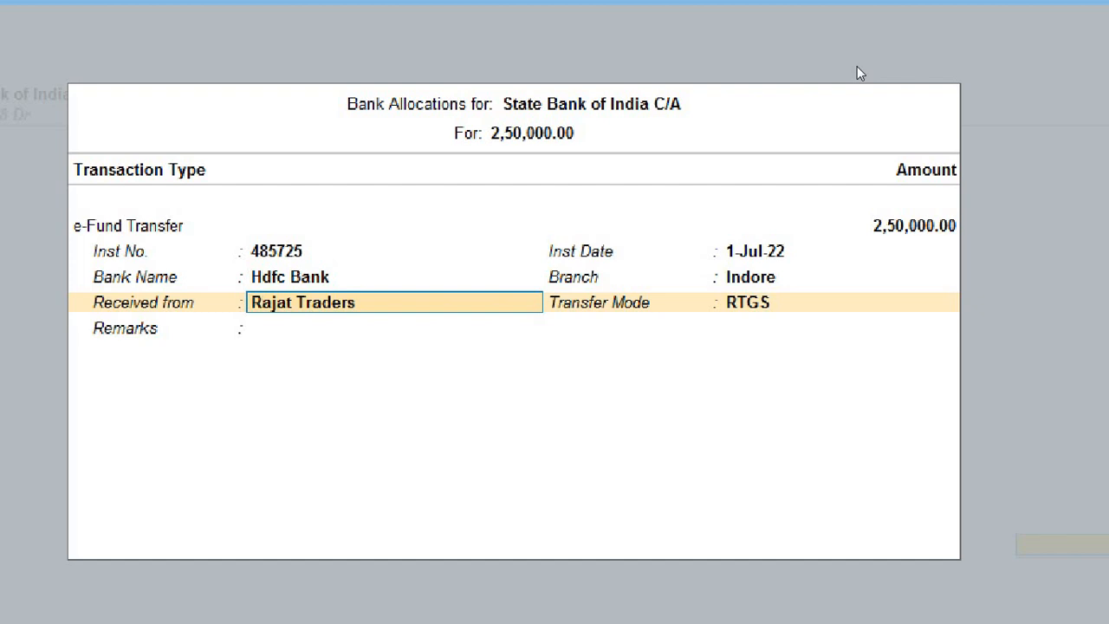
{"action": "key", "text": "Return"}
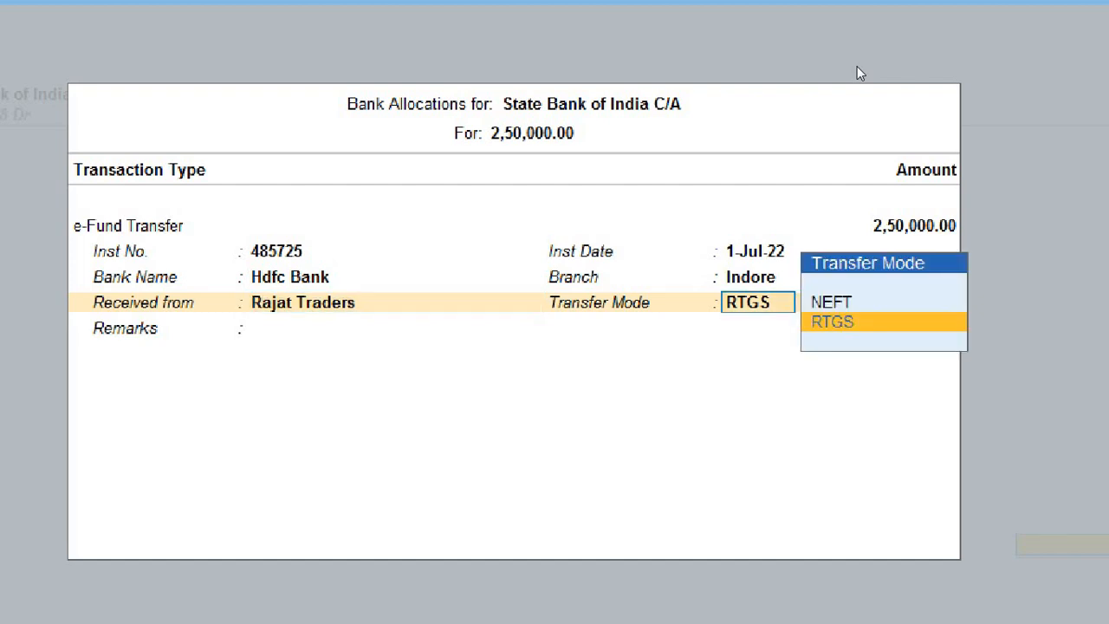
{"action": "key", "text": "BackSpace"}
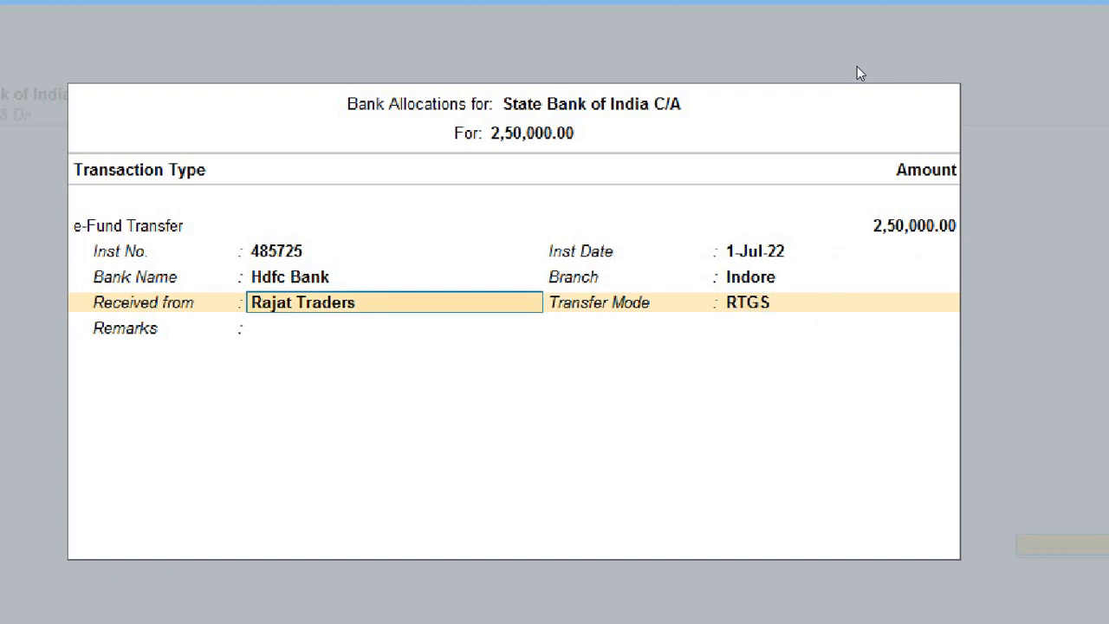
{"action": "key", "text": "Return"}
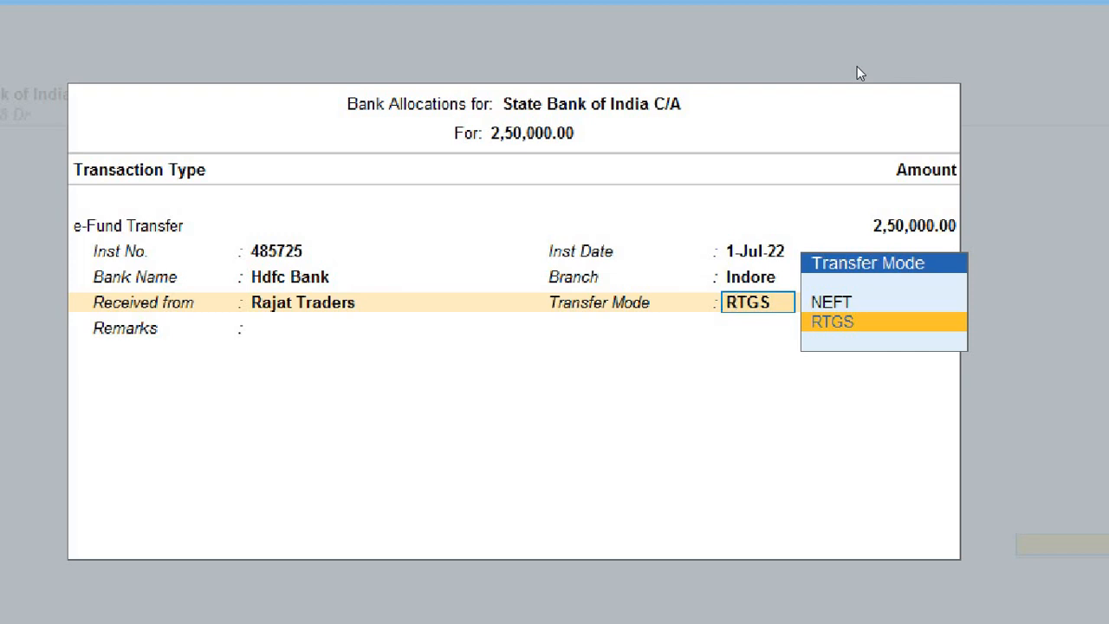
{"action": "key", "text": "Up"}
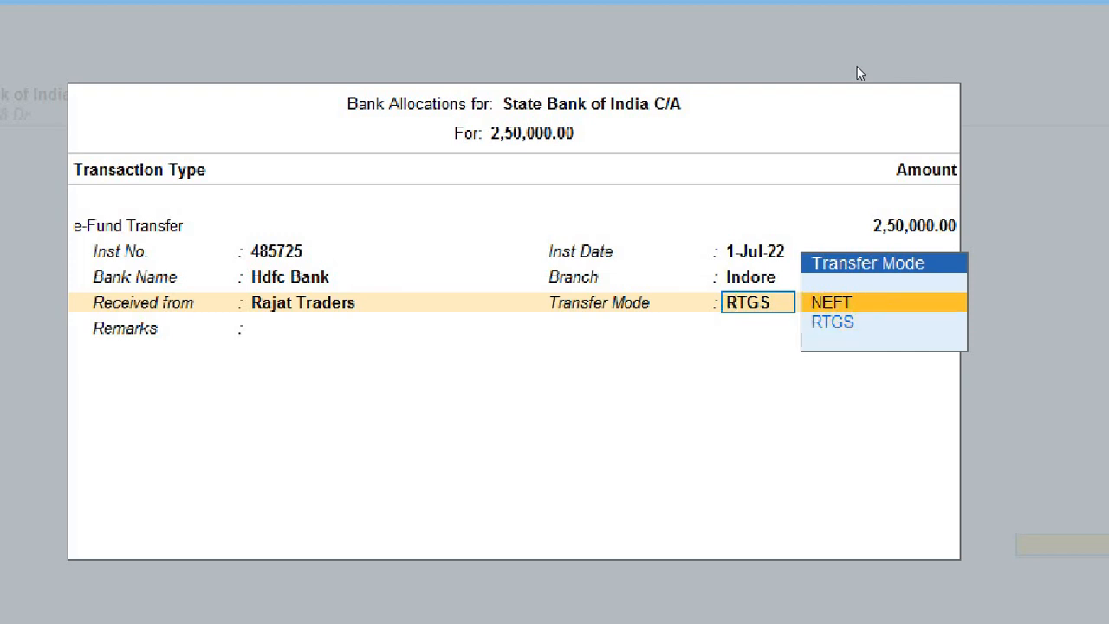
{"action": "key", "text": "Return"}
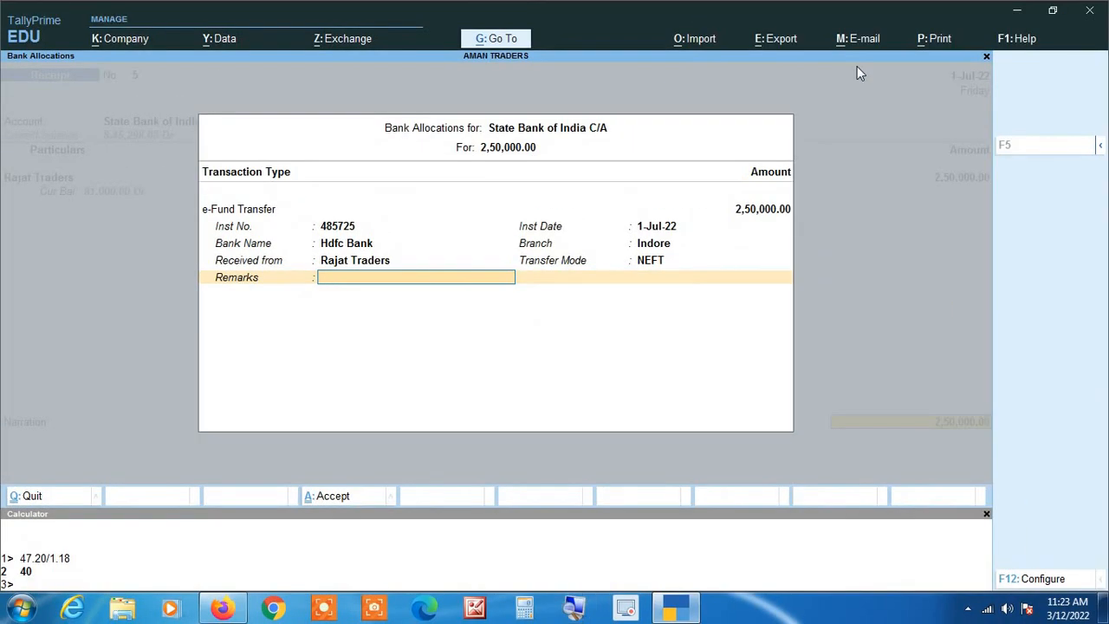
Step: Close the bank allocation with empty remarks, accept Receipt No. 5, and quit voucher entry
{"action": "key", "text": "Return"}
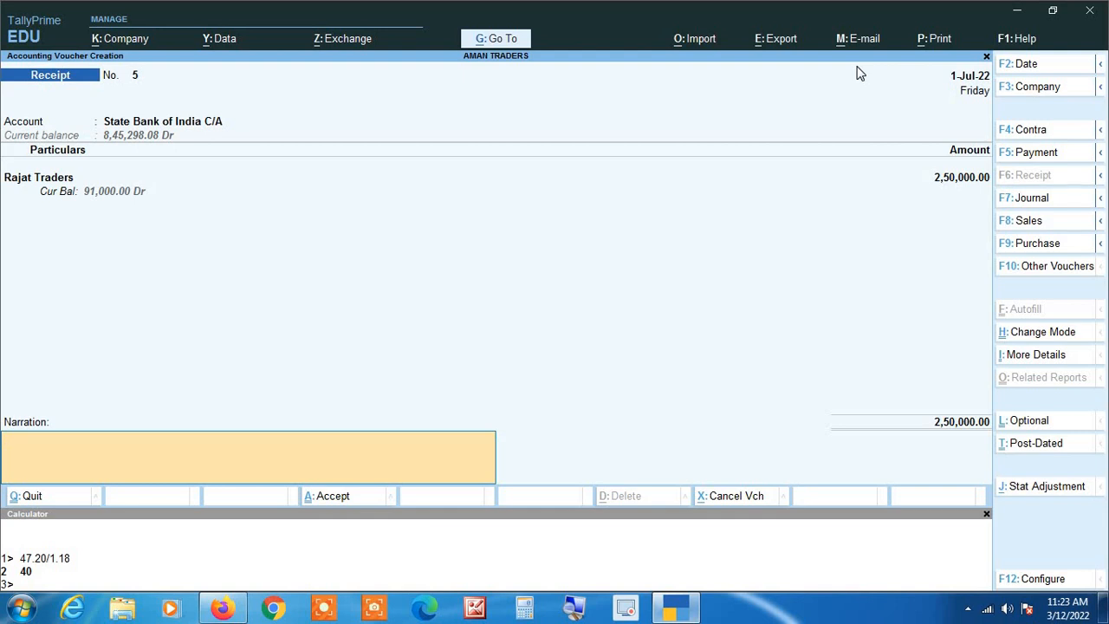
{"action": "key", "text": "Return"}
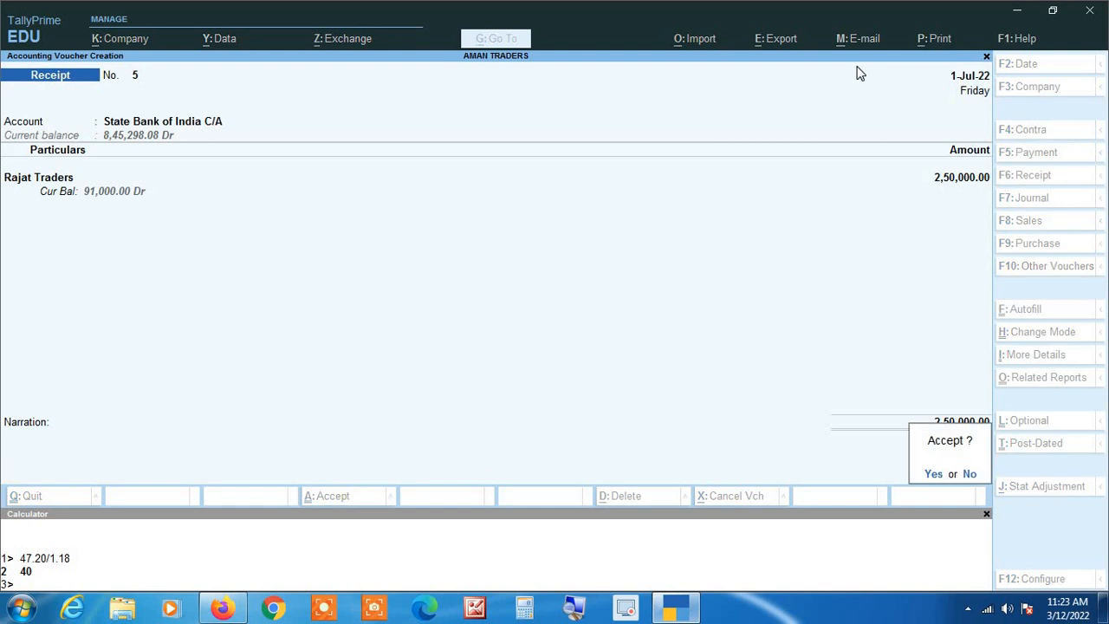
{"action": "key", "text": "Return"}
{"action": "key", "text": "Escape"}
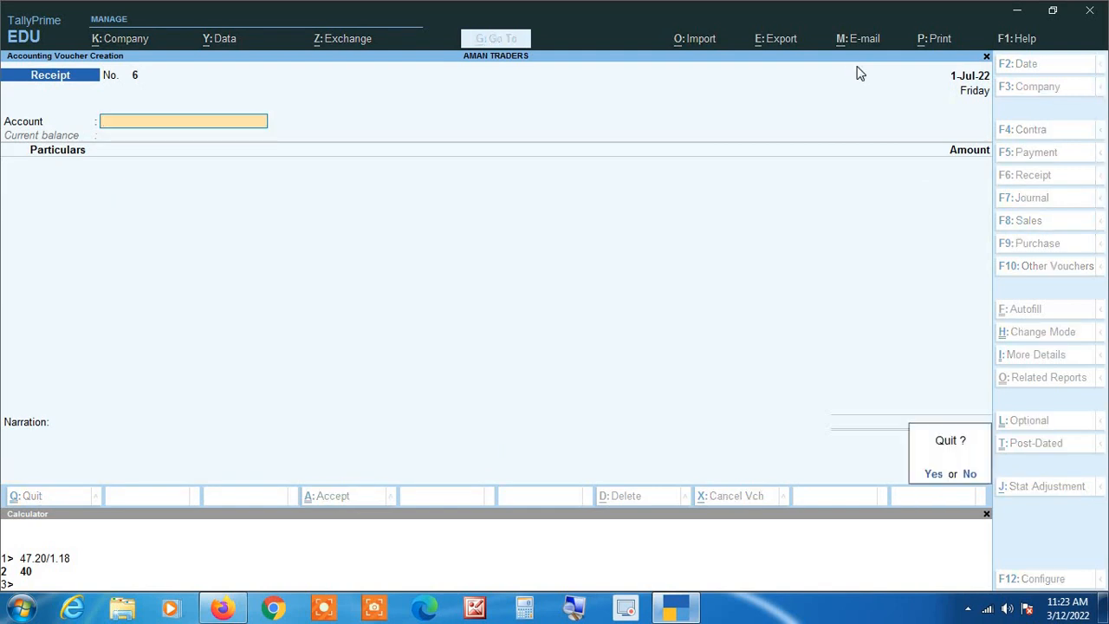
{"action": "key", "text": "Return"}
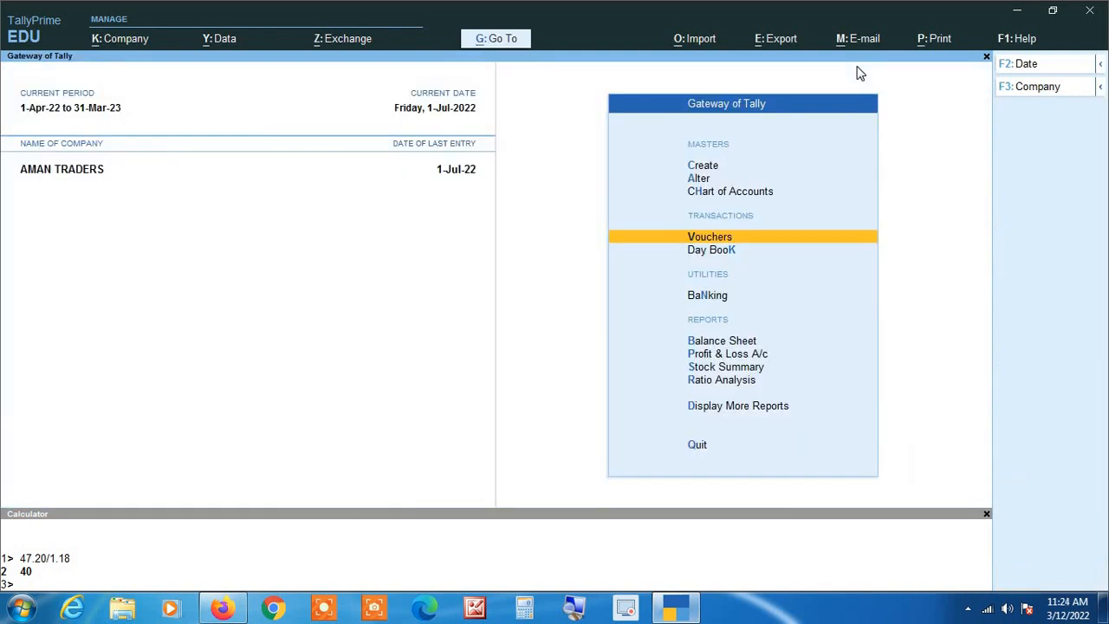